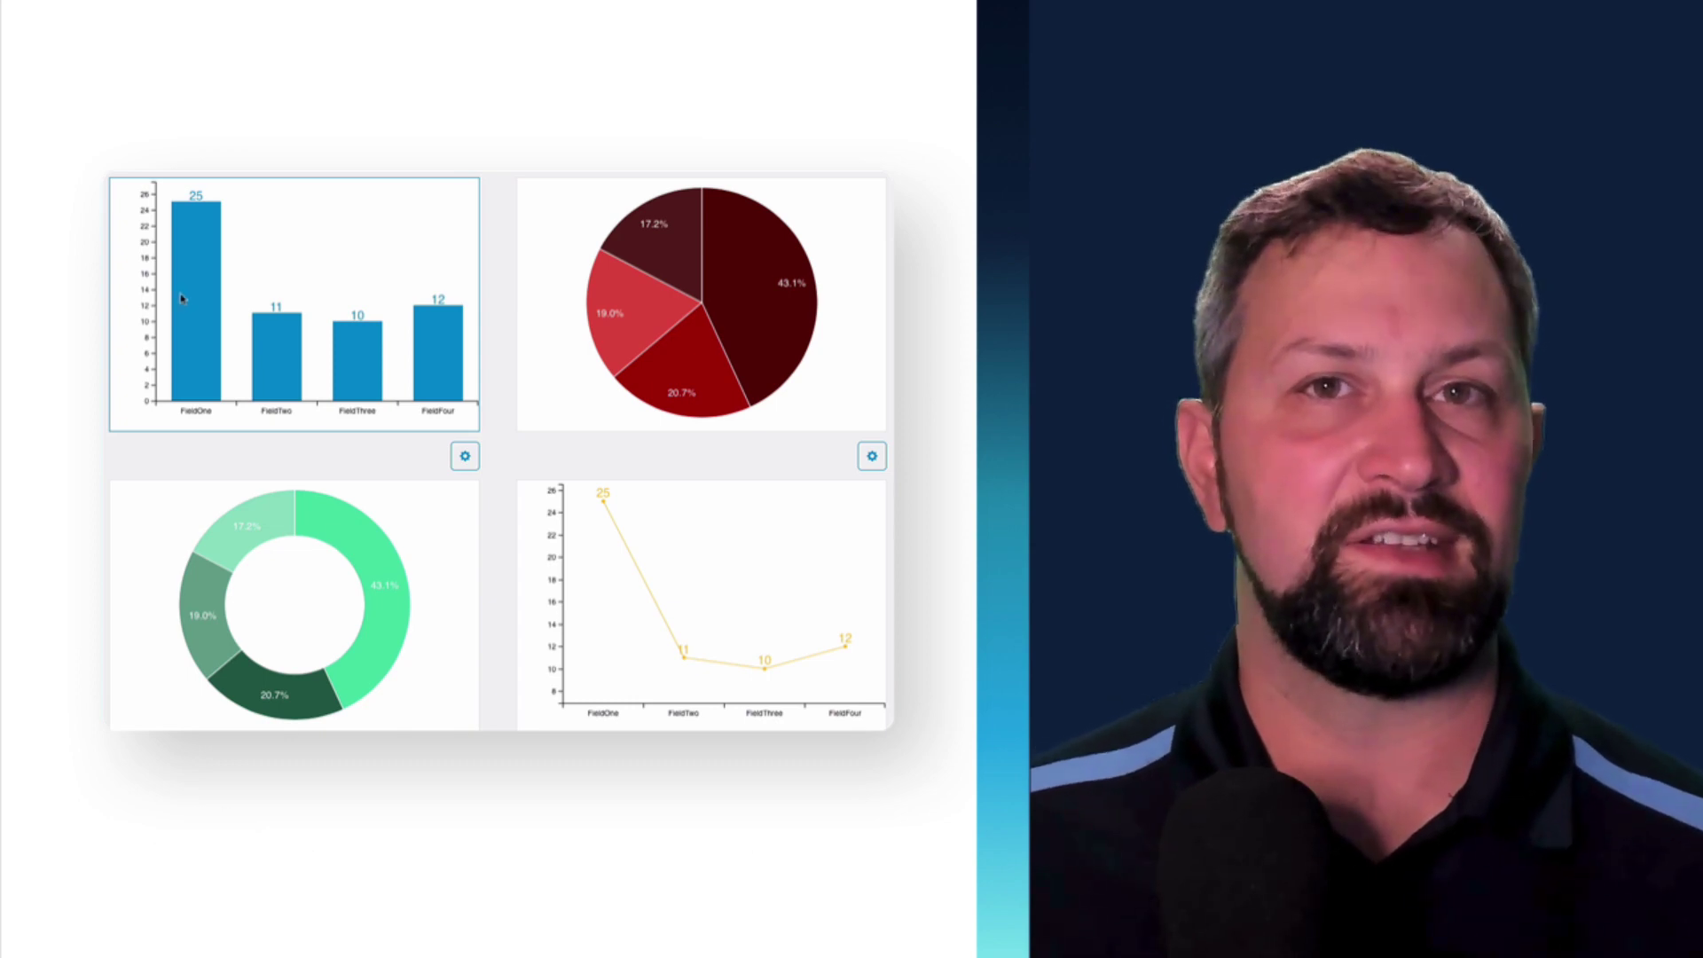
- Check the data reported by the FieldOne bar and dismiss the message
mouse_move(197, 306)
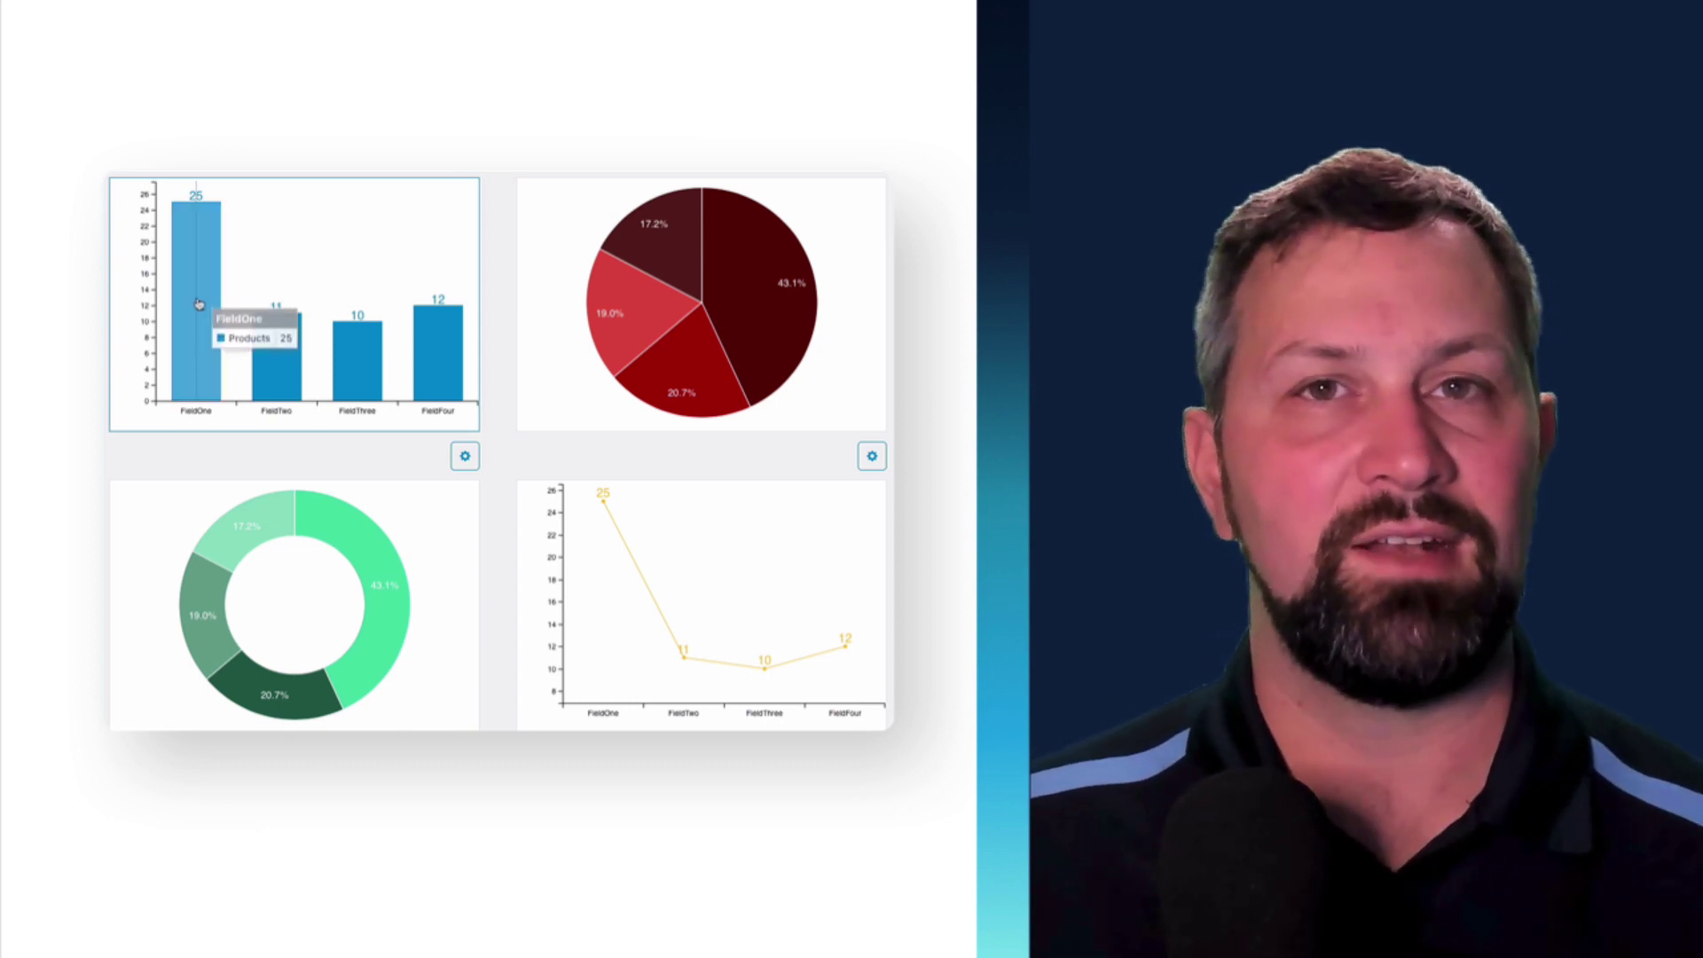
click(198, 304)
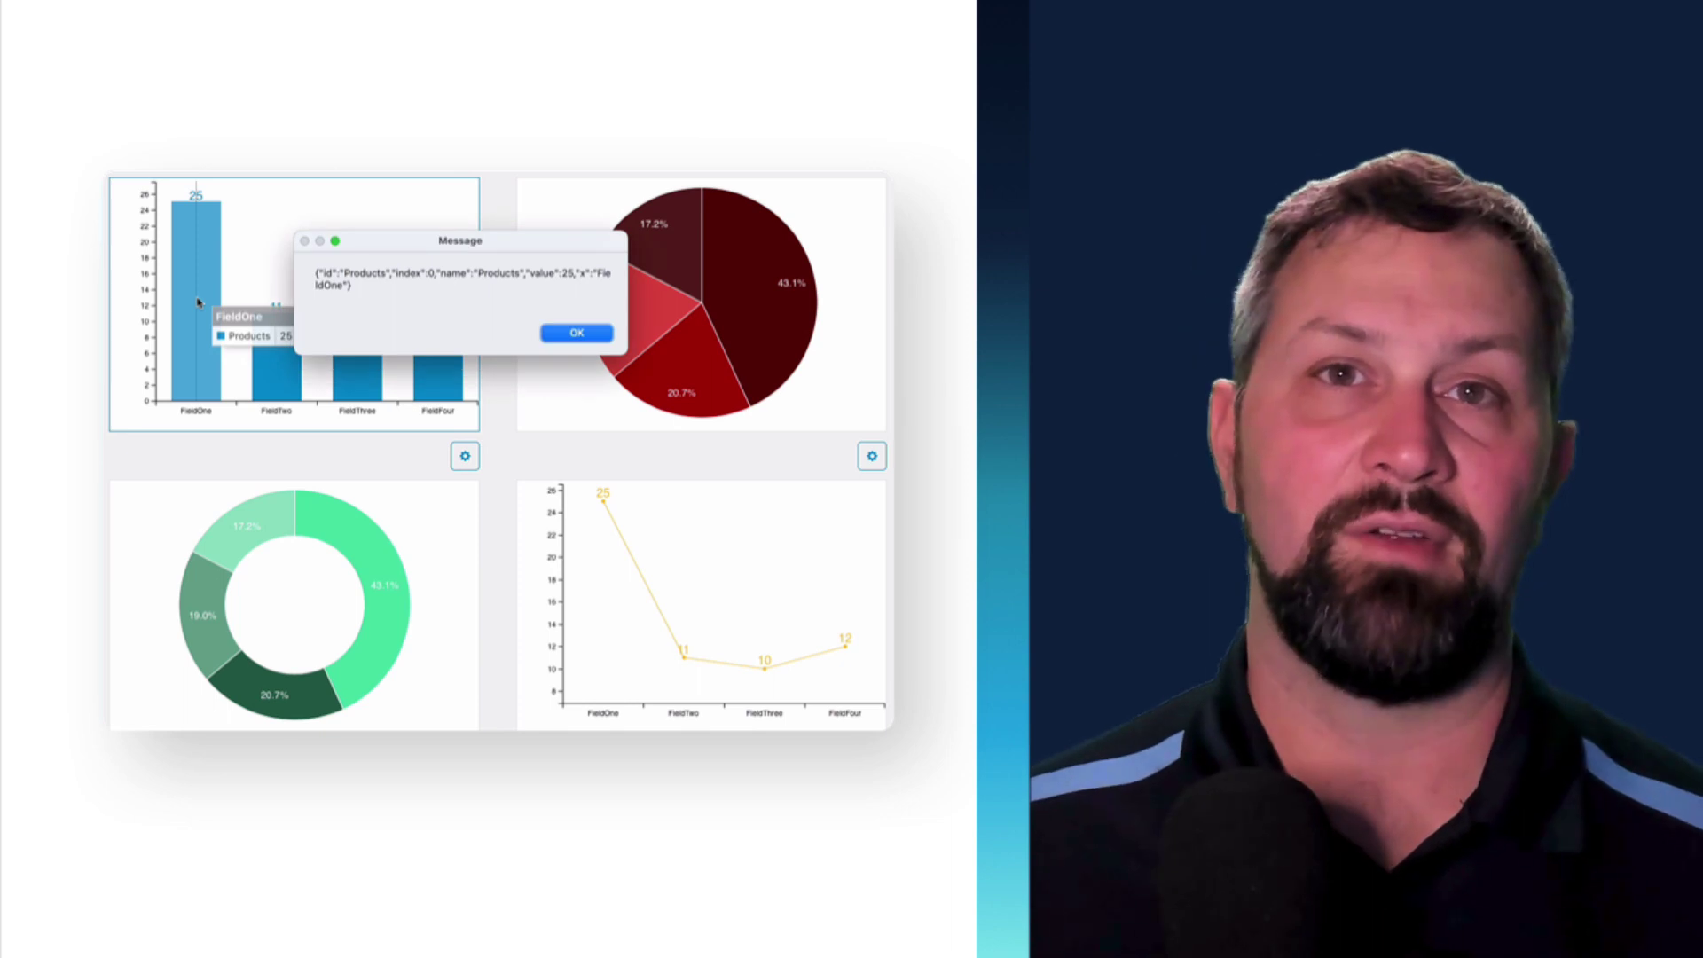
key(Return)
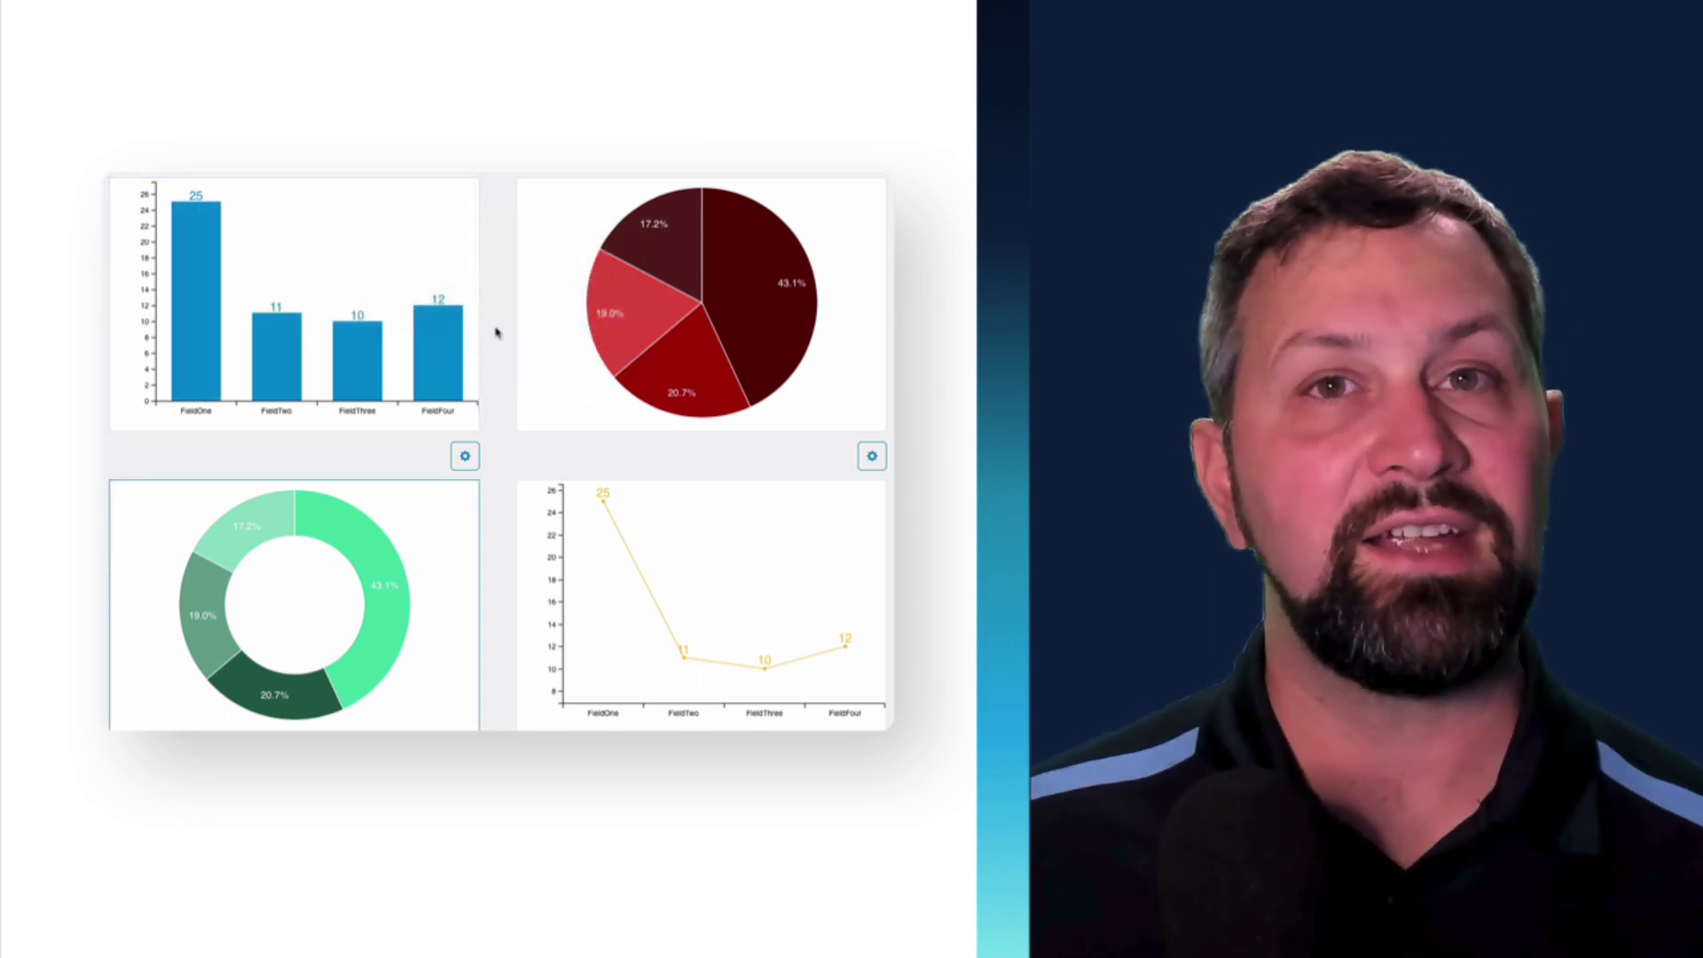
mouse_move(645, 282)
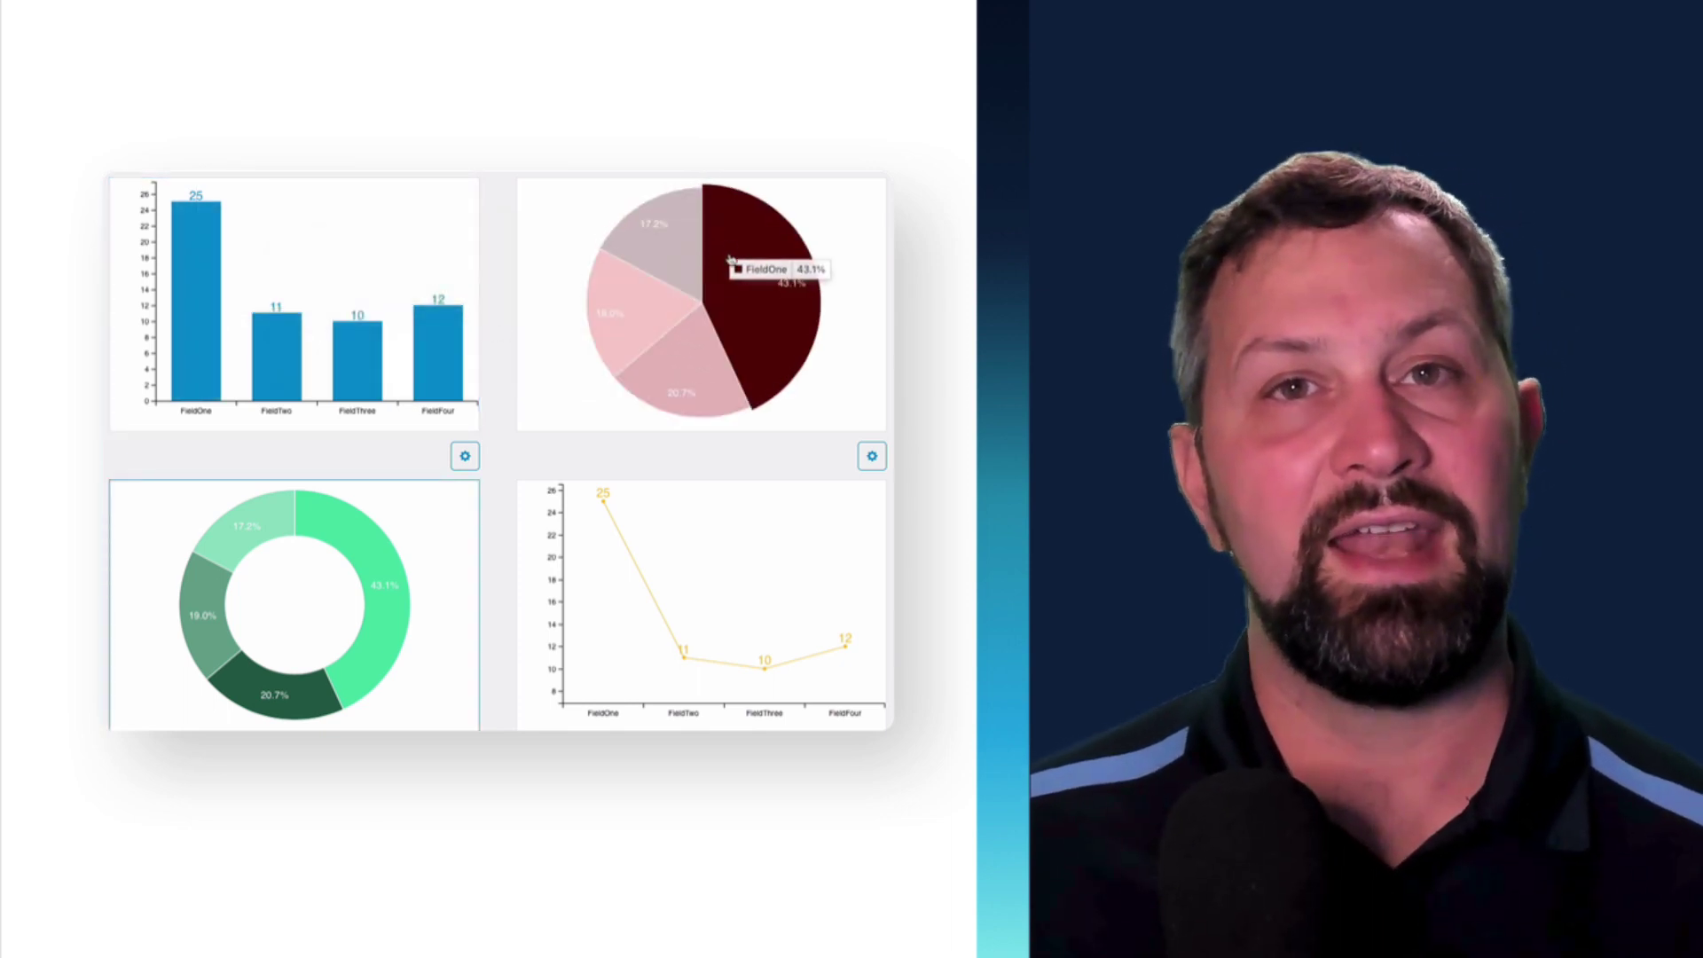
mouse_move(693, 413)
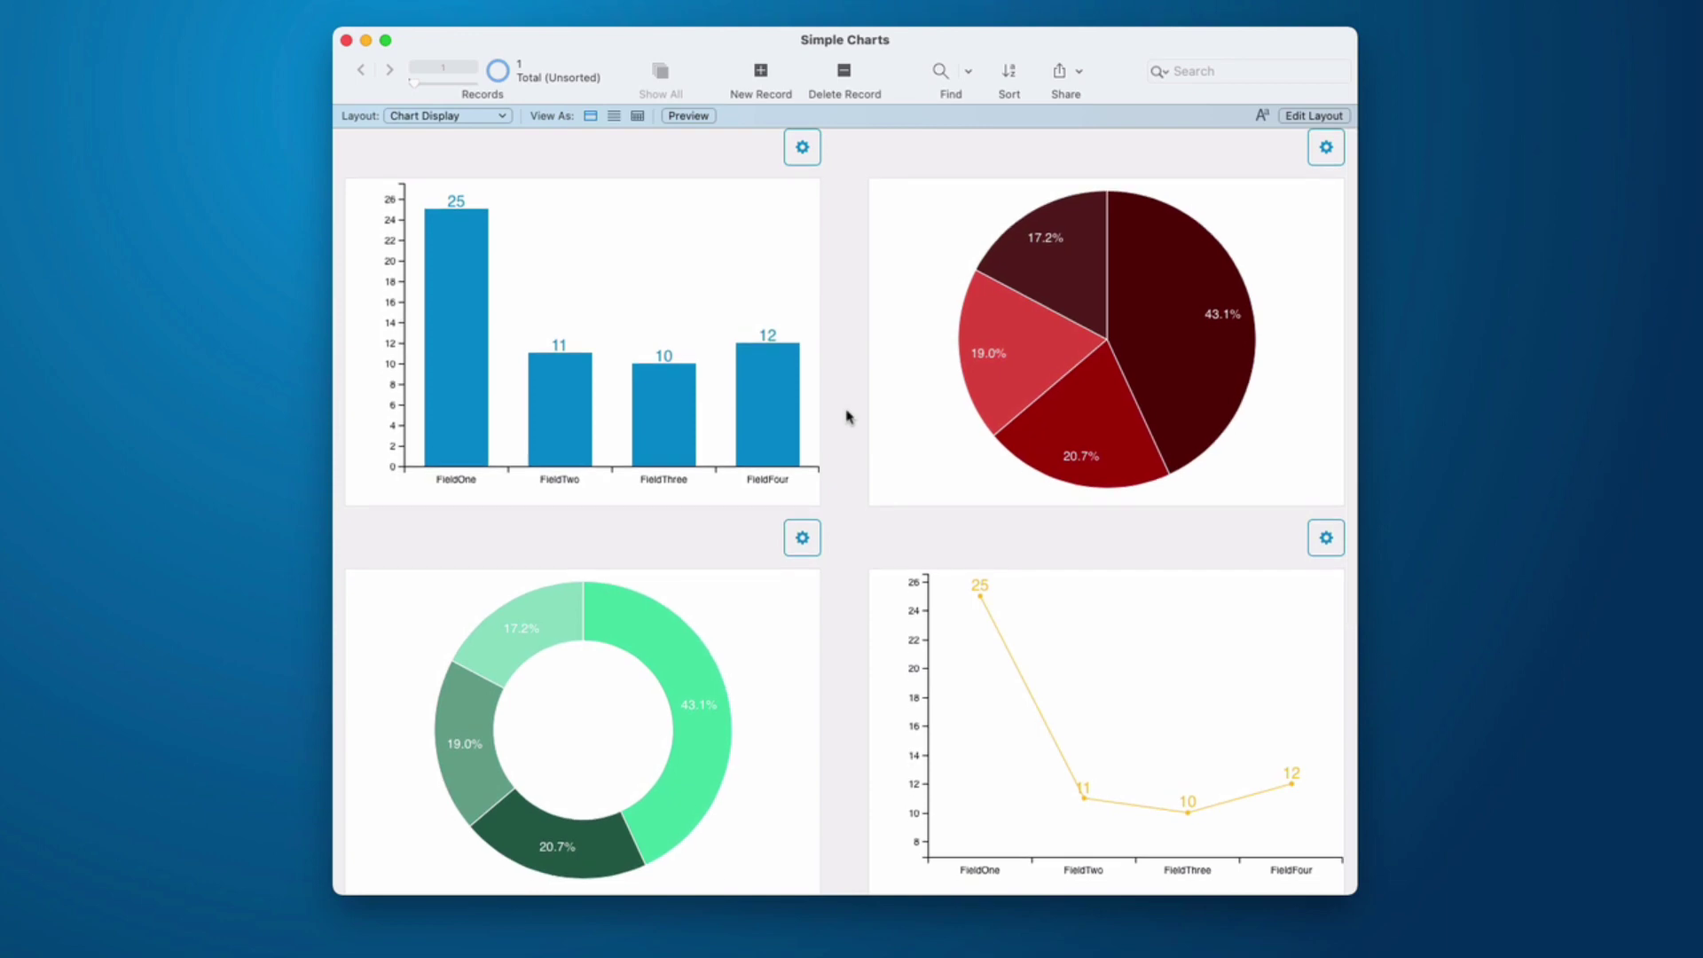
- Scroll to the gauge, then check the FieldOne bar and FieldTwo line point data
mouse_move(1135, 213)
scroll(847, 723, down, 5)
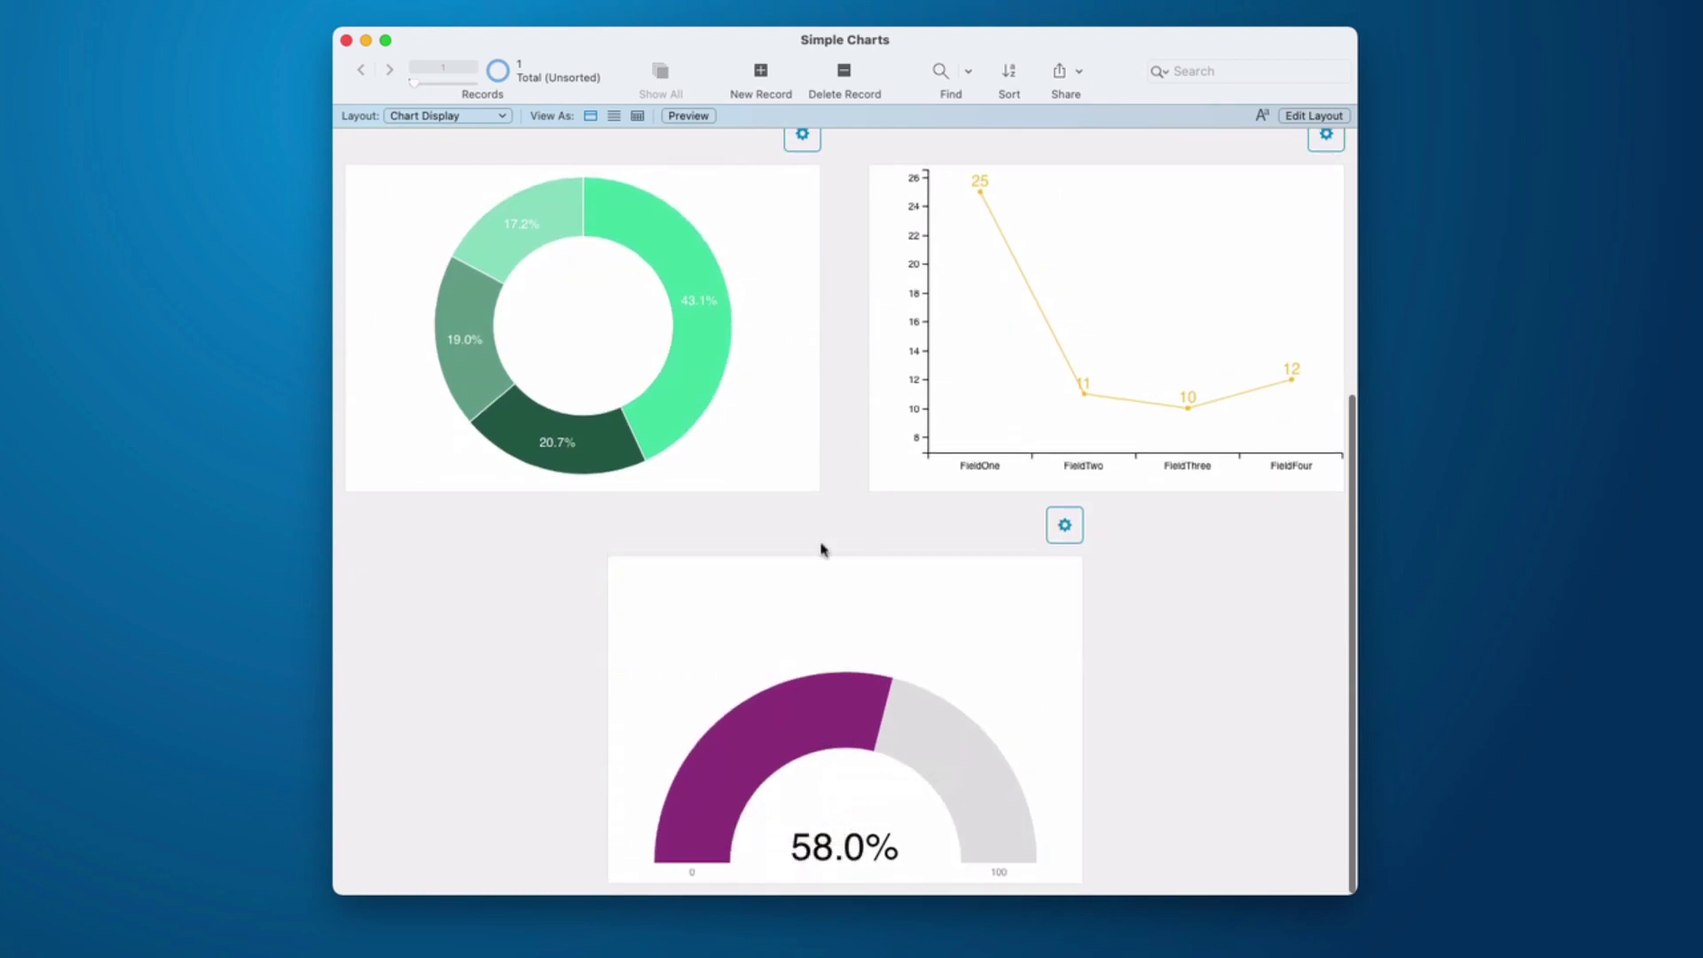
scroll(824, 549, up, 5)
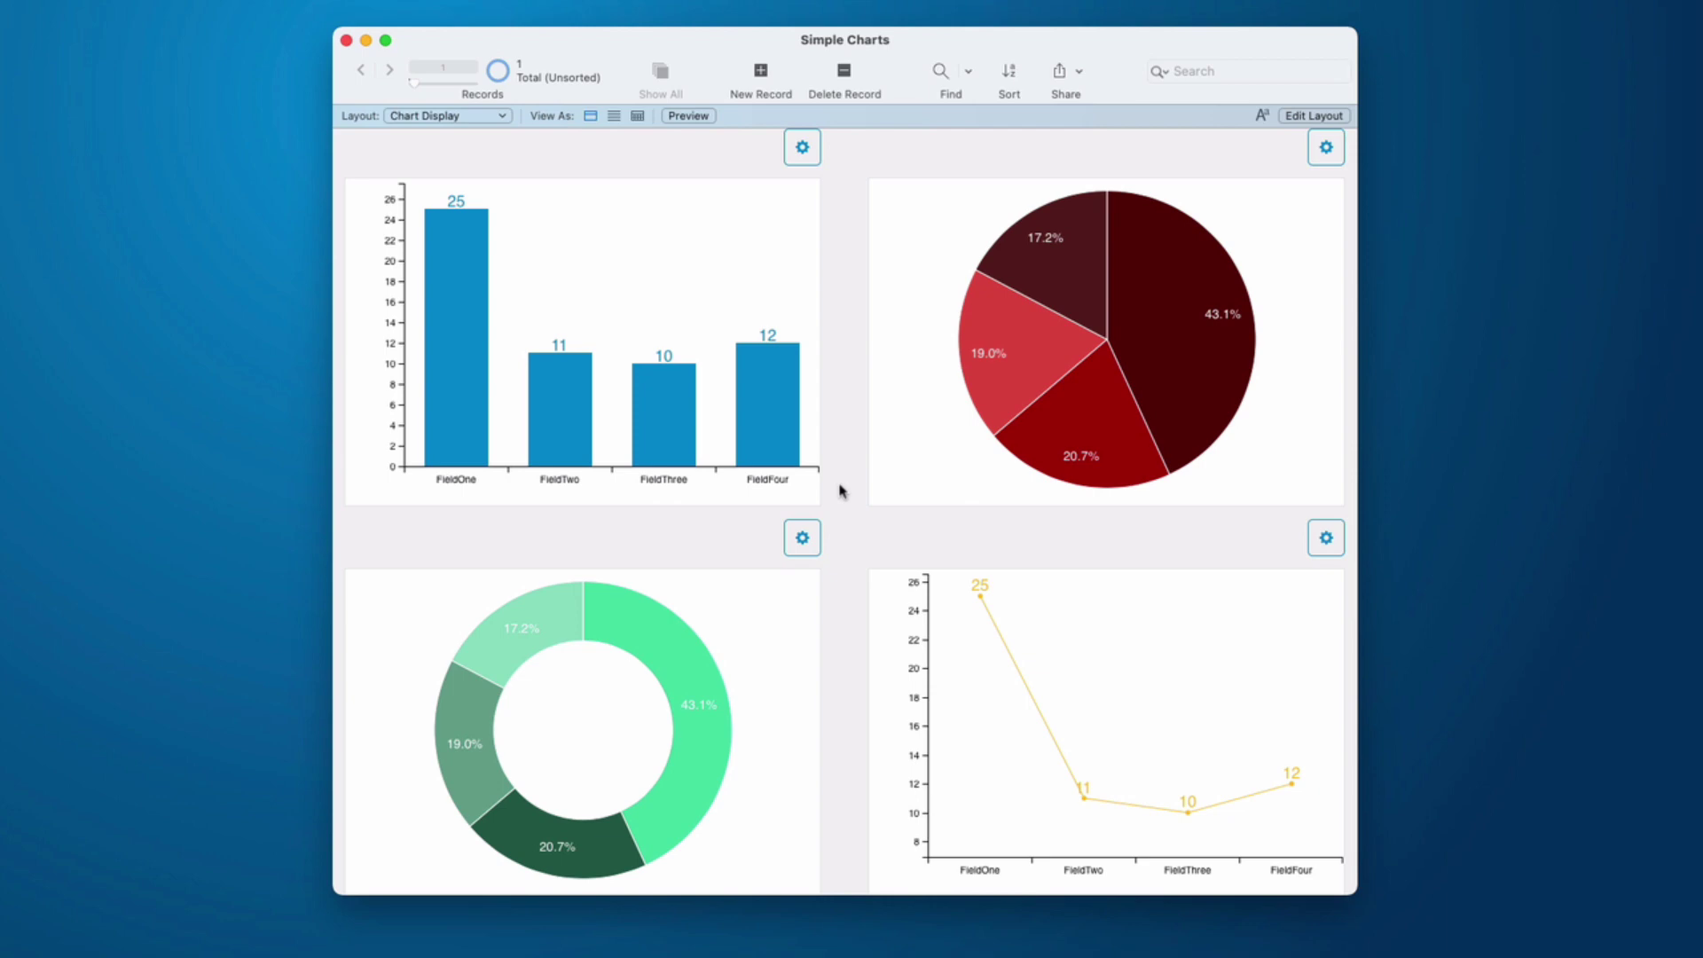
scroll(841, 491, down, 8)
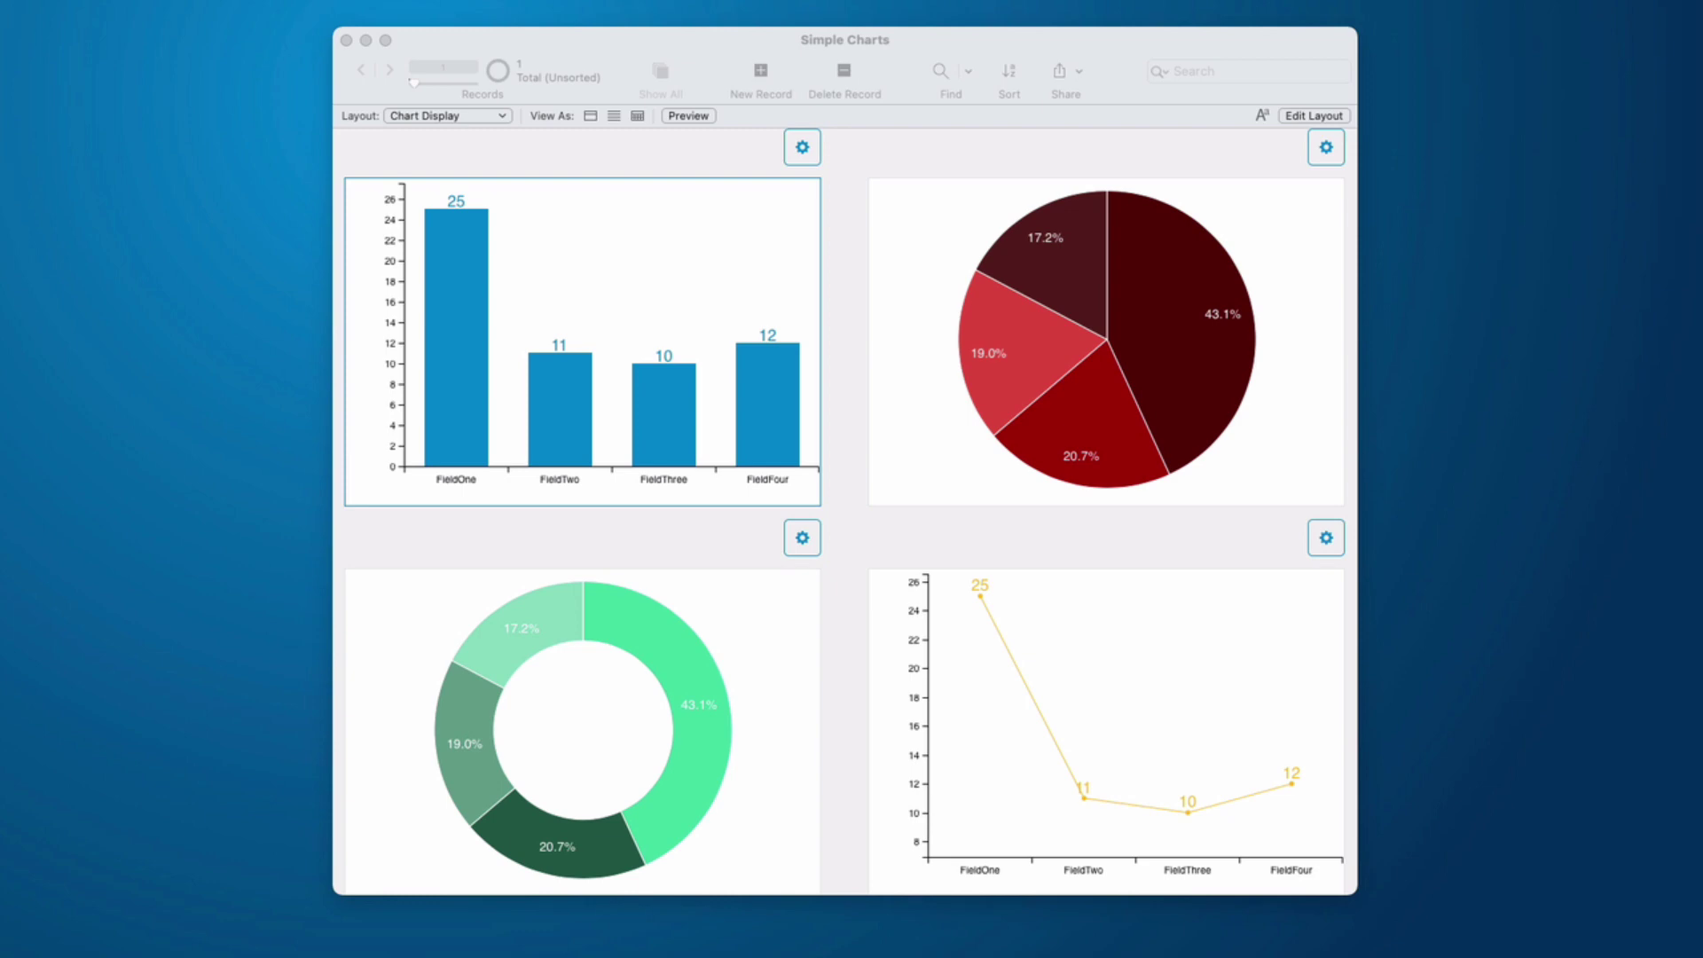
click(457, 343)
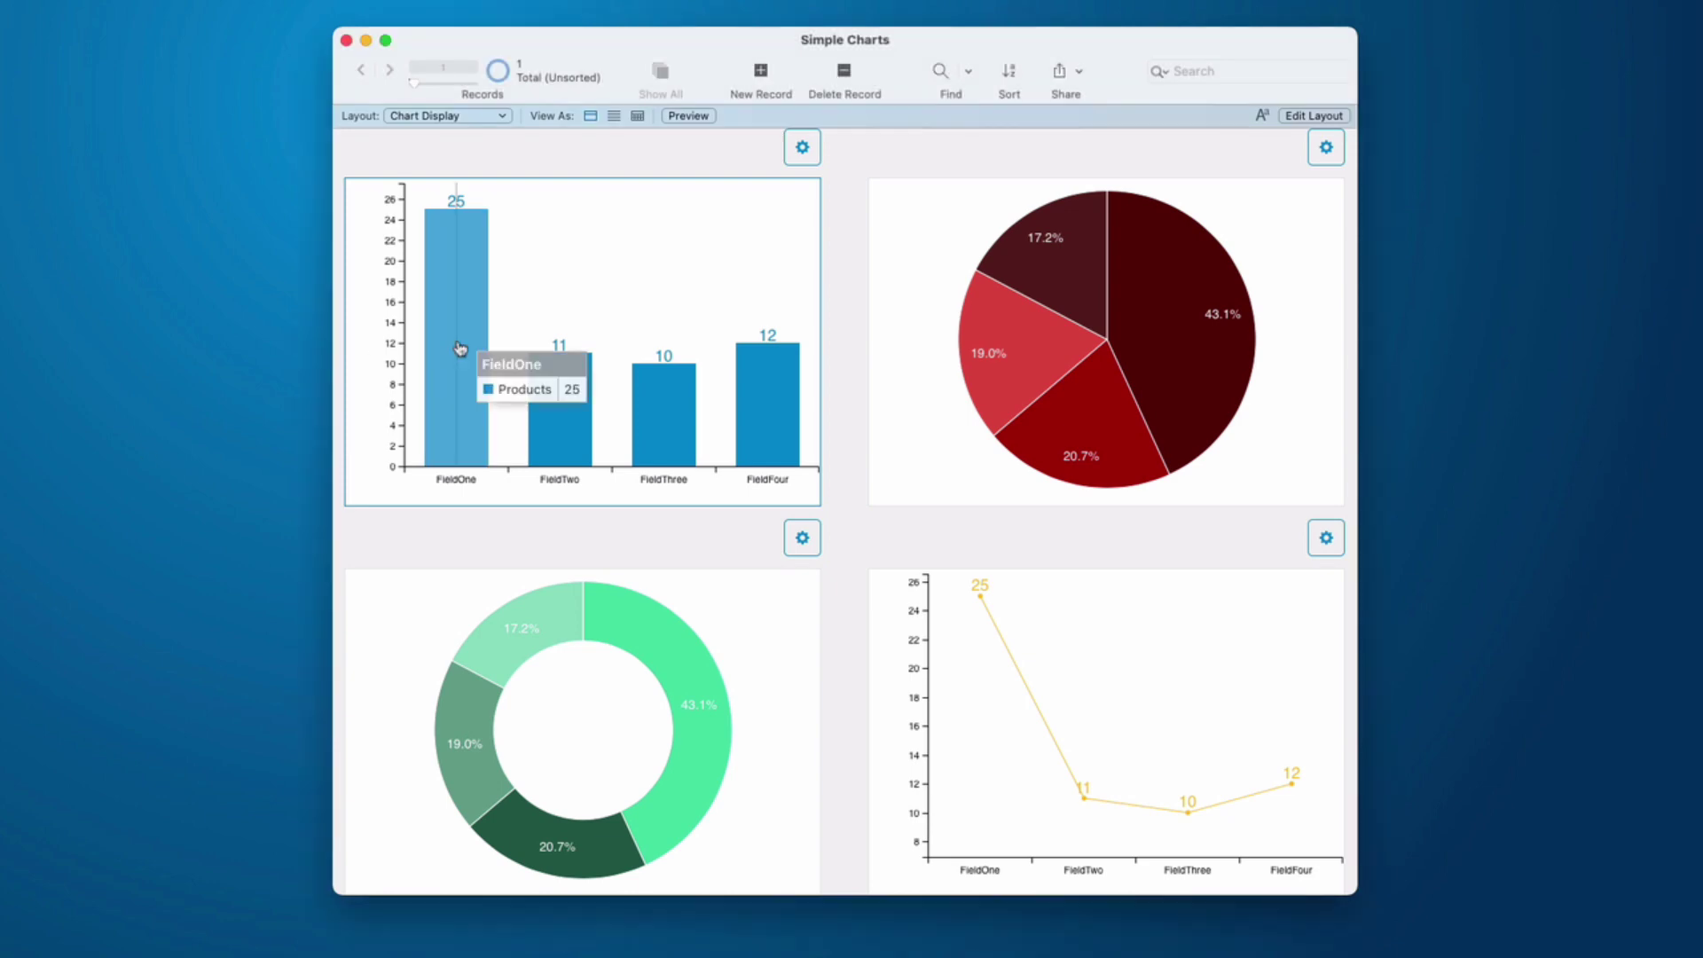
click(458, 341)
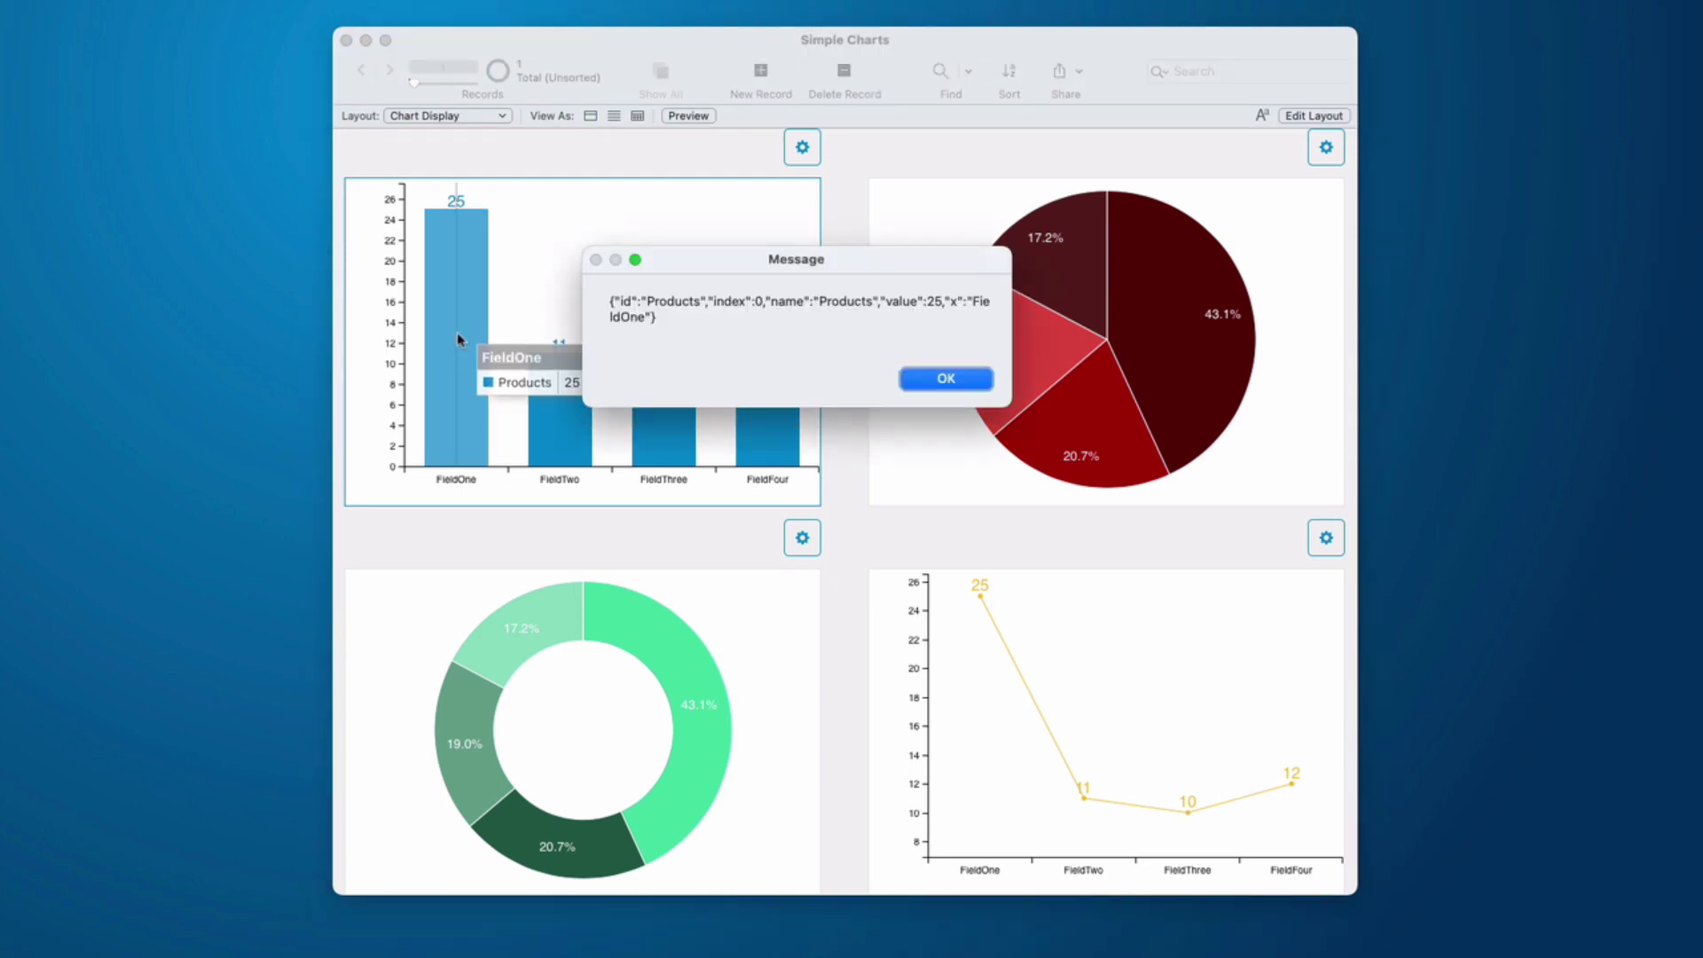
click(923, 378)
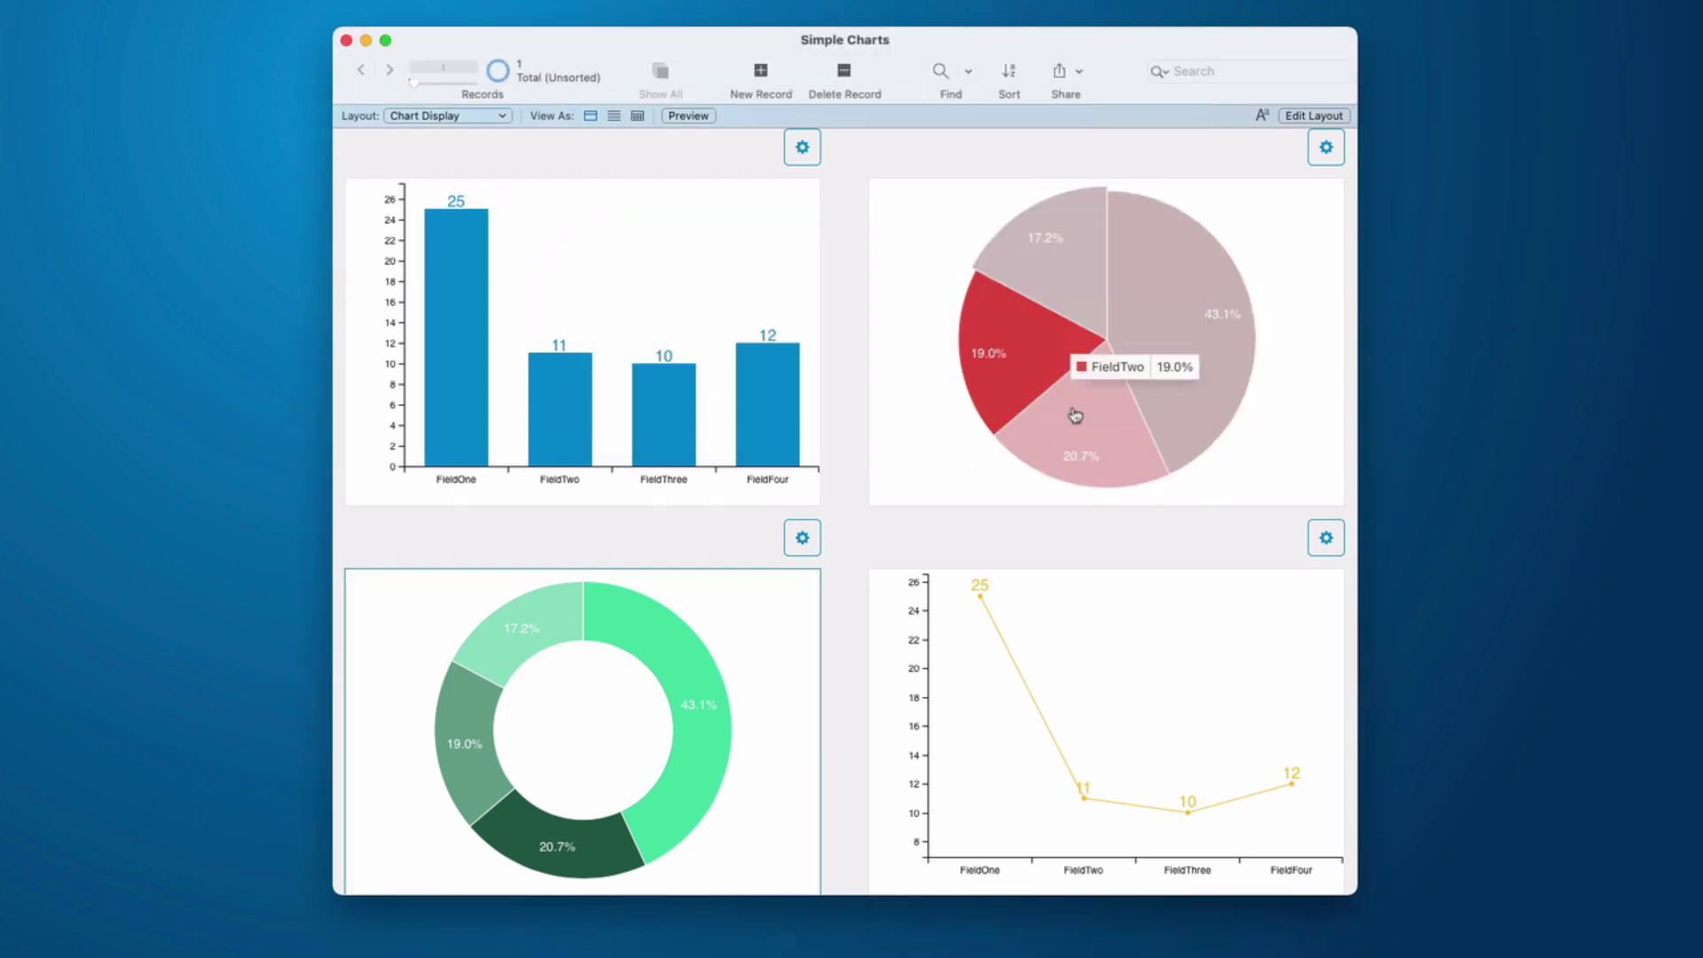
click(1083, 798)
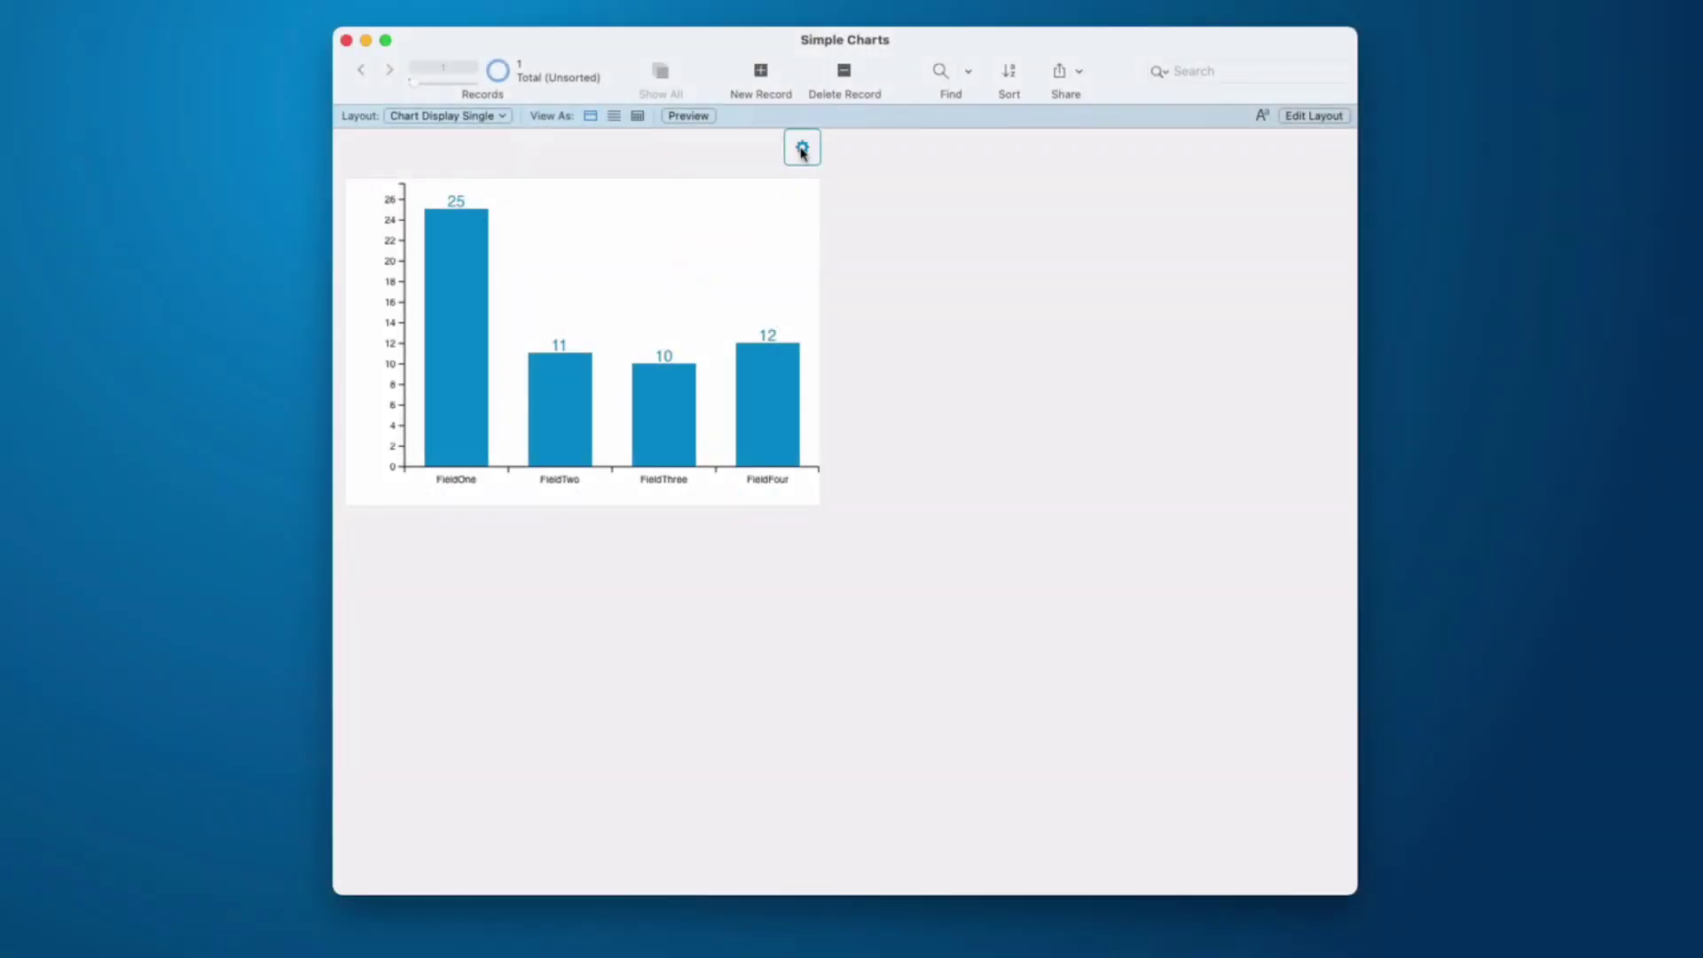
- Set the chart's Data Source display layout to SimpleChartsSampleData
click(802, 149)
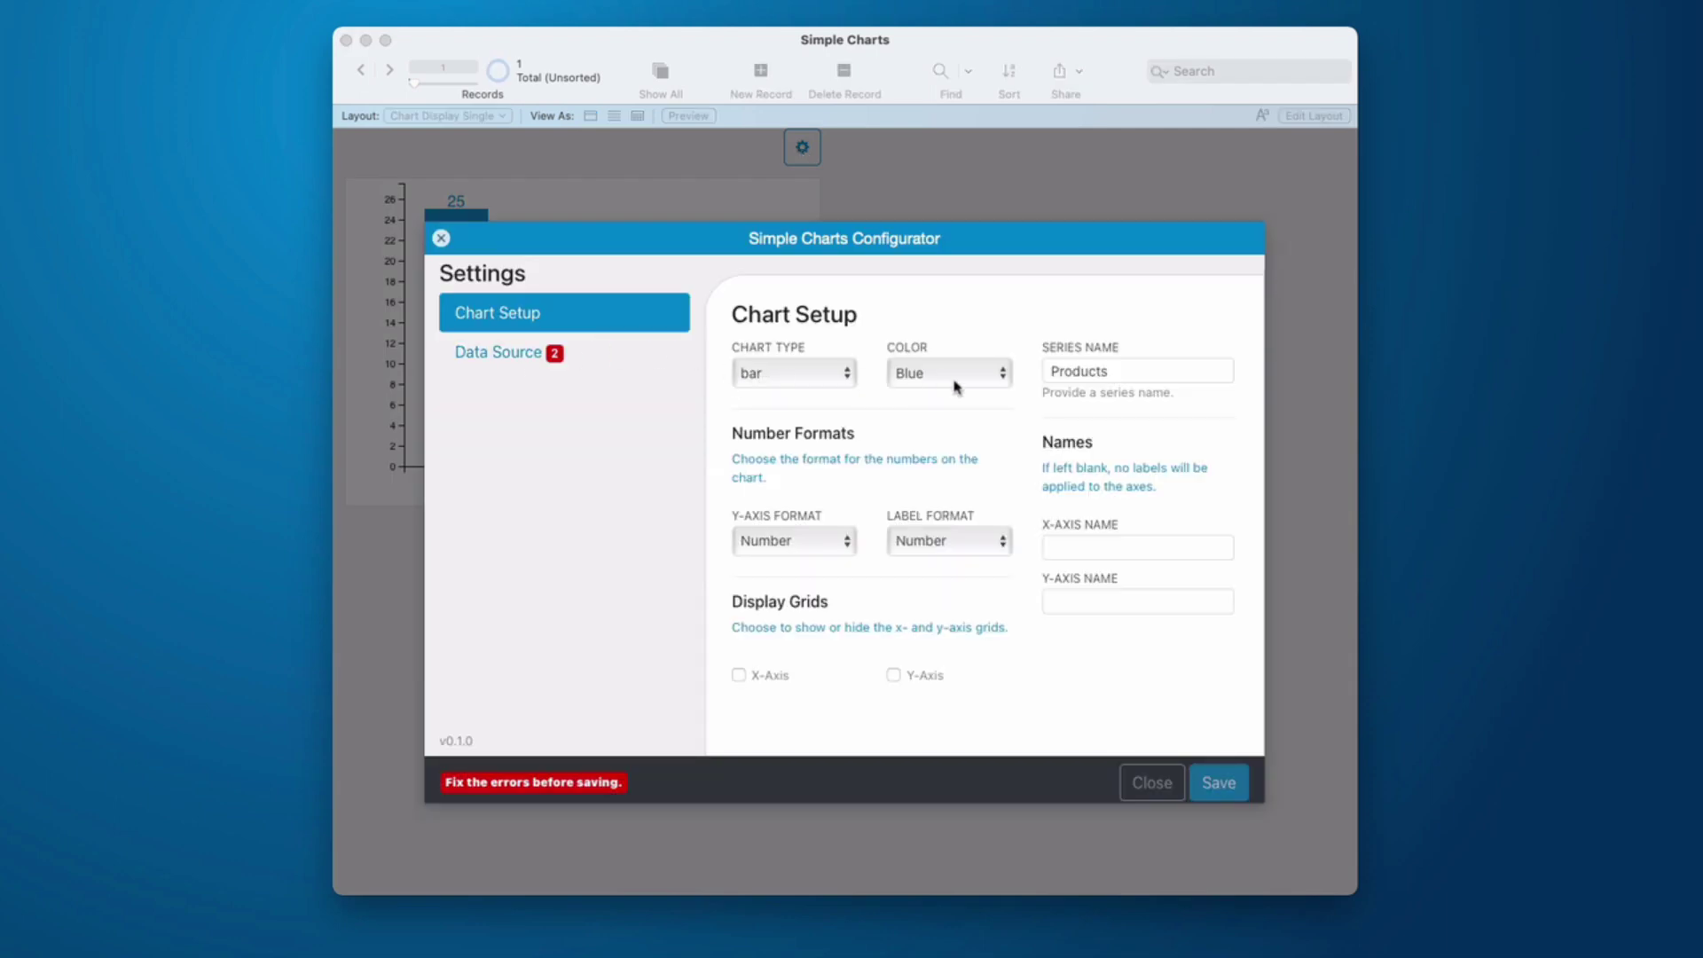
click(534, 359)
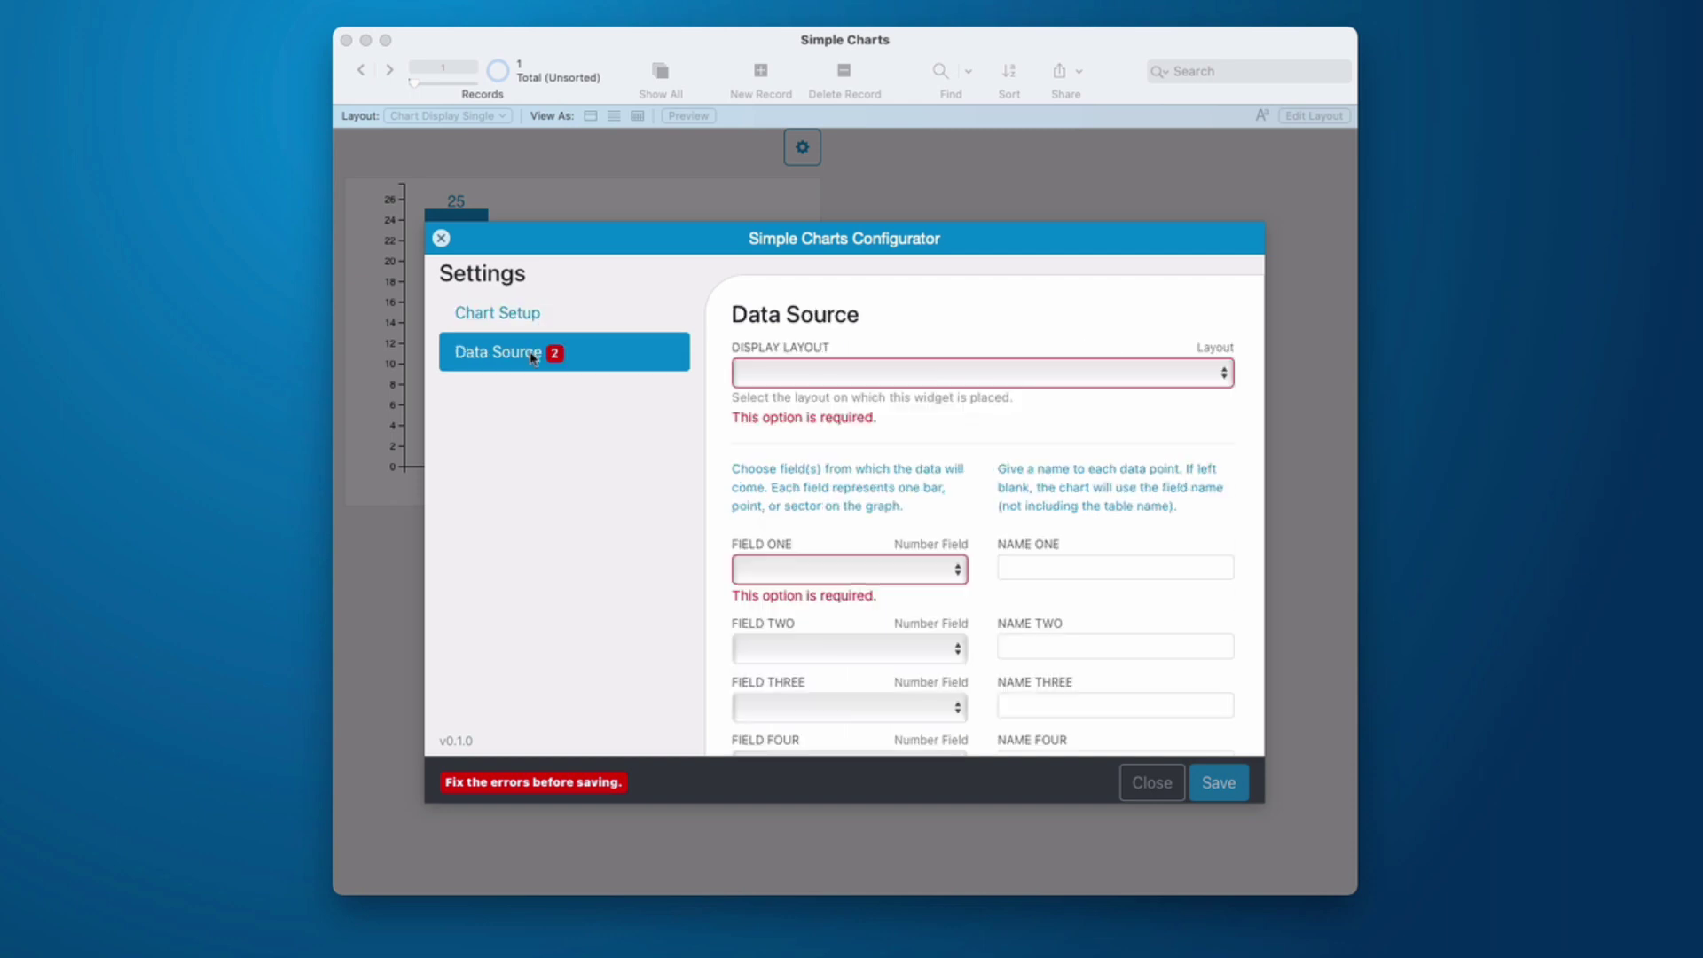
click(869, 372)
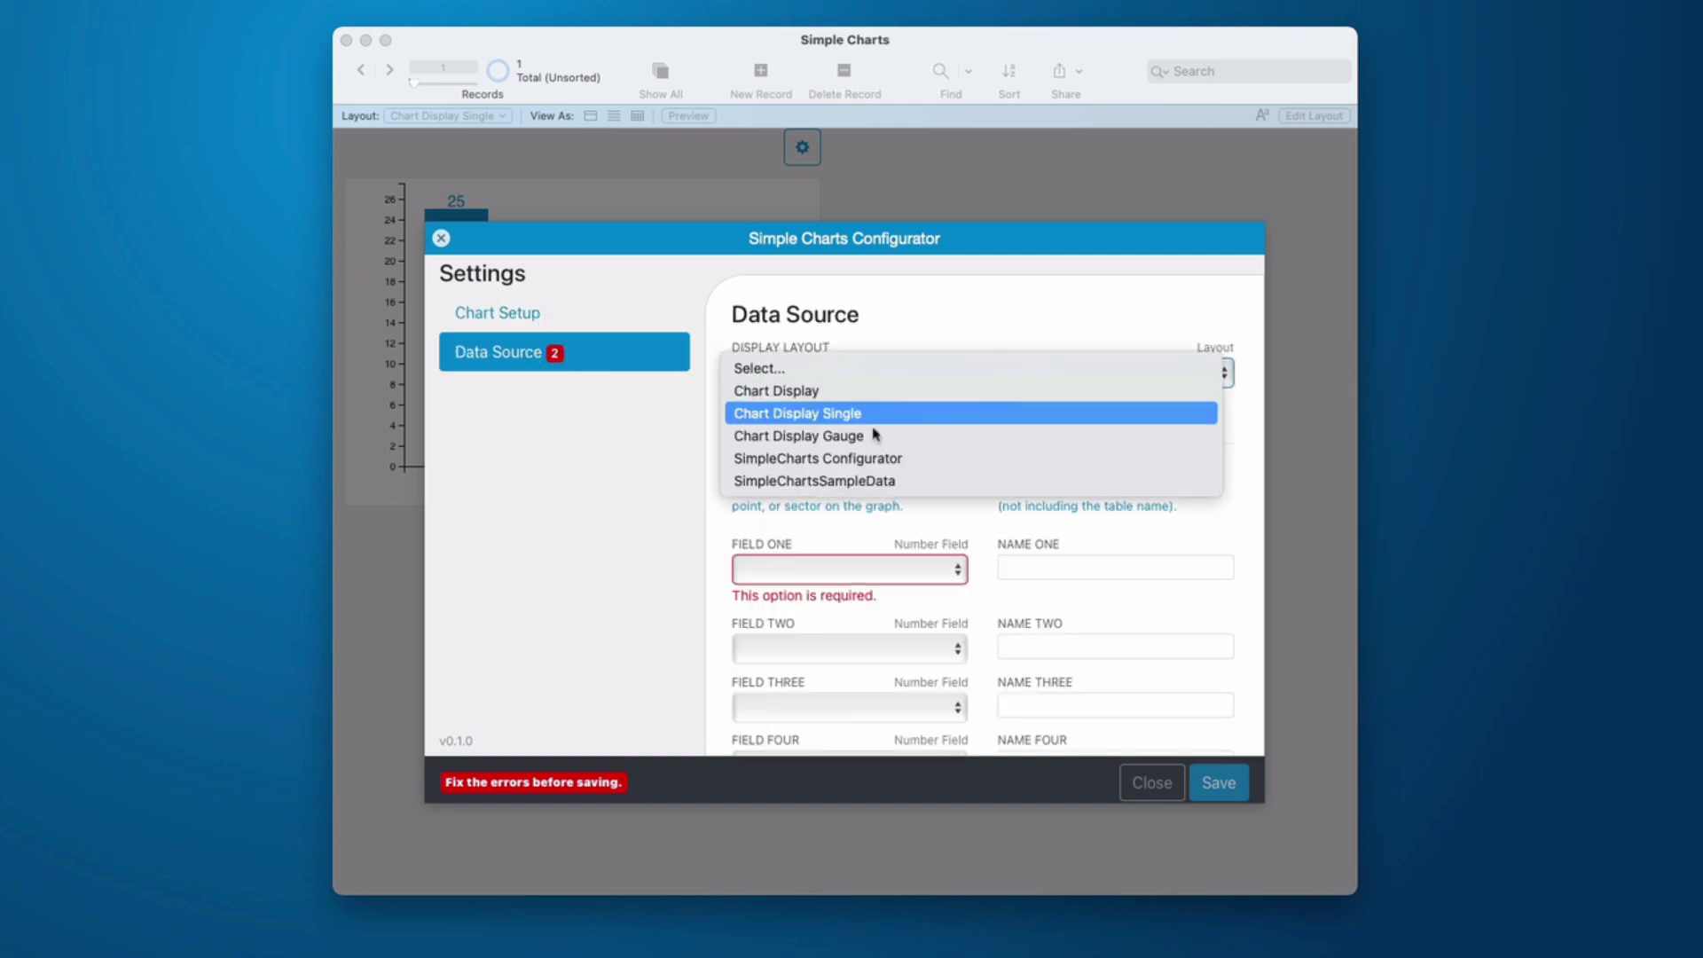
click(911, 488)
- Choose FieldOne, FieldTwo, FieldThree and FieldFour as the four data fields and save
click(863, 549)
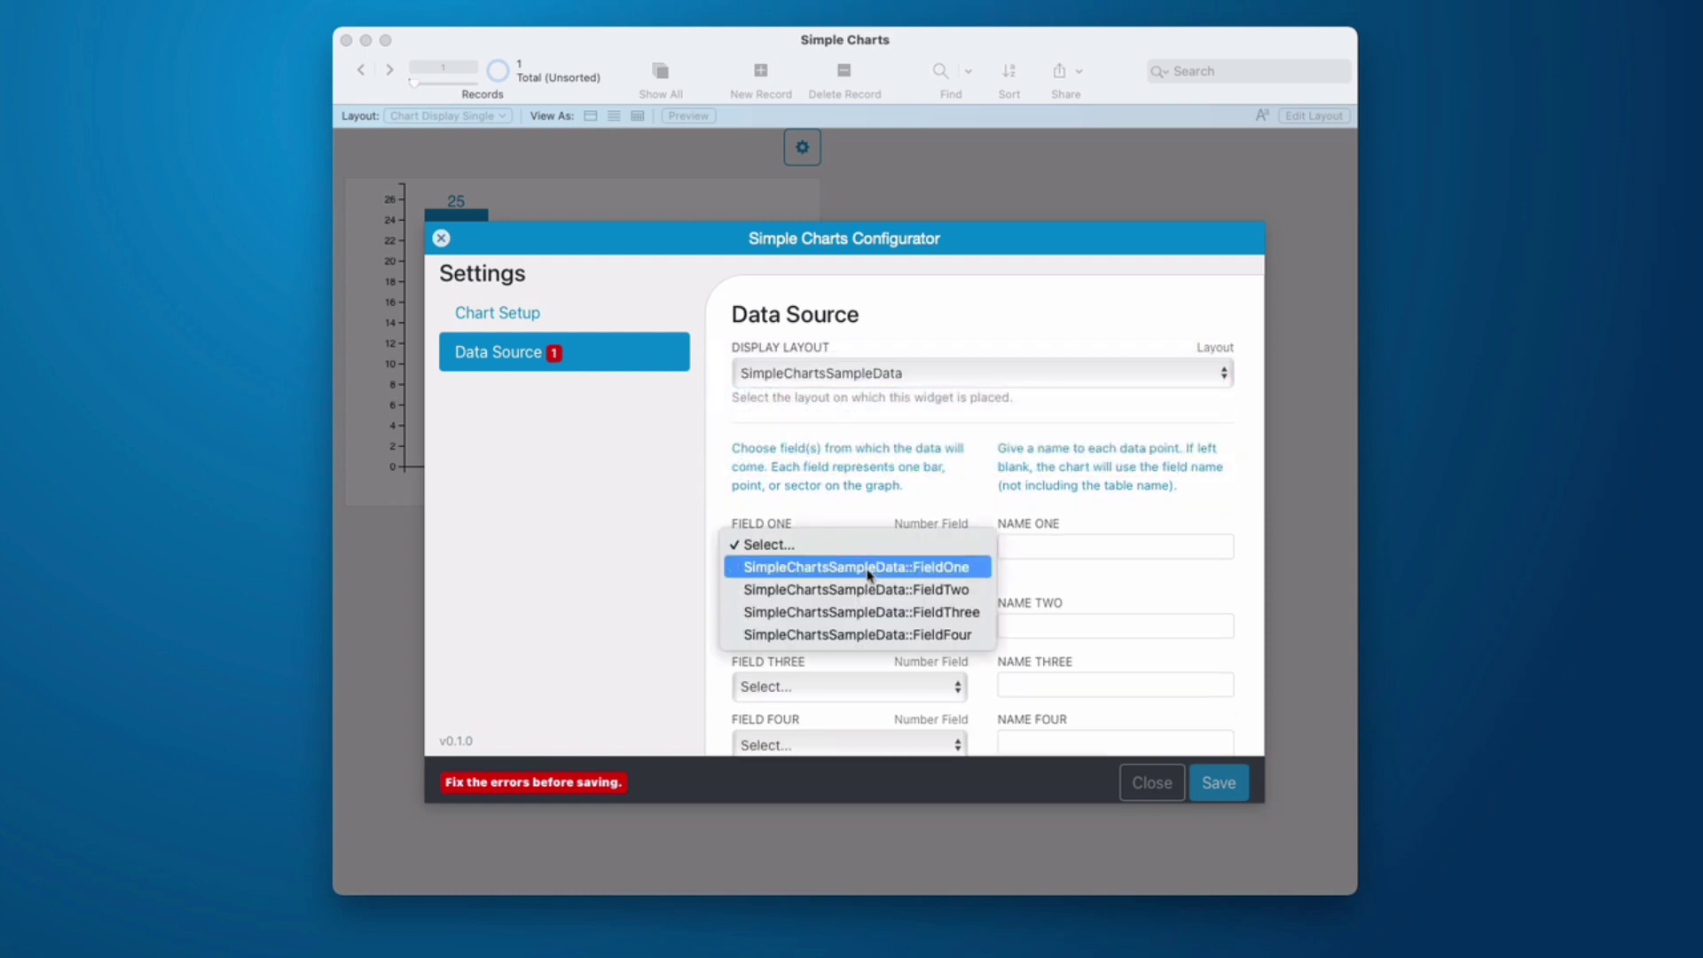
click(869, 568)
click(873, 607)
click(875, 646)
click(875, 665)
click(877, 729)
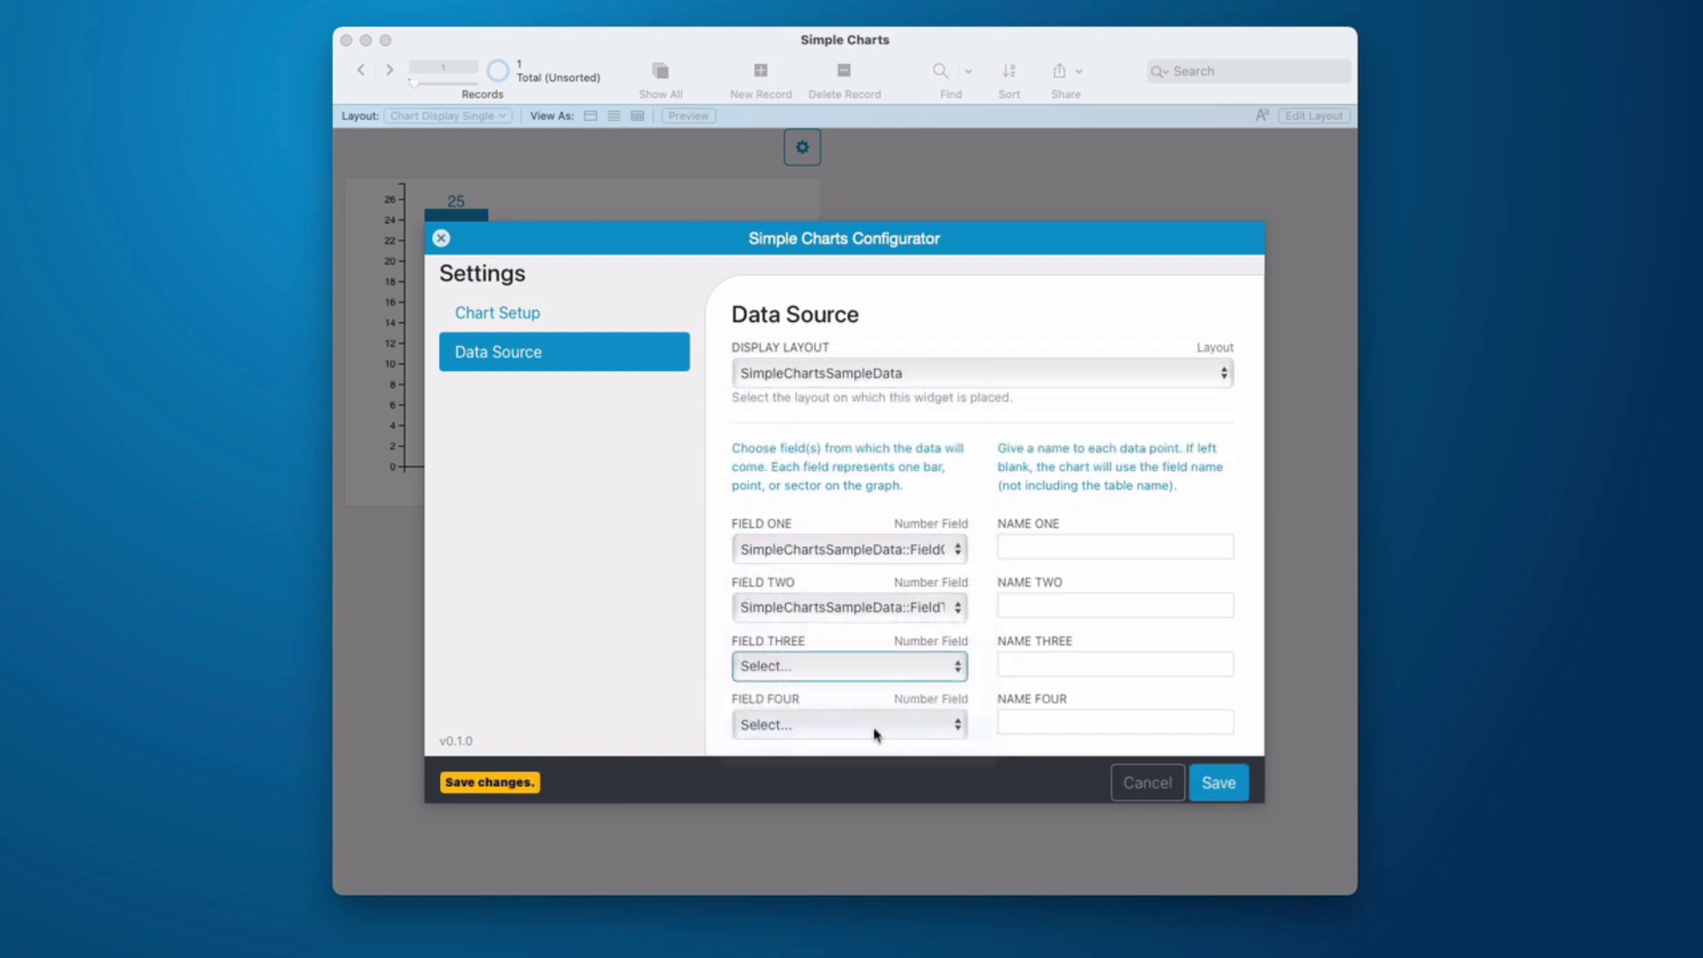
click(876, 725)
click(871, 810)
click(1218, 784)
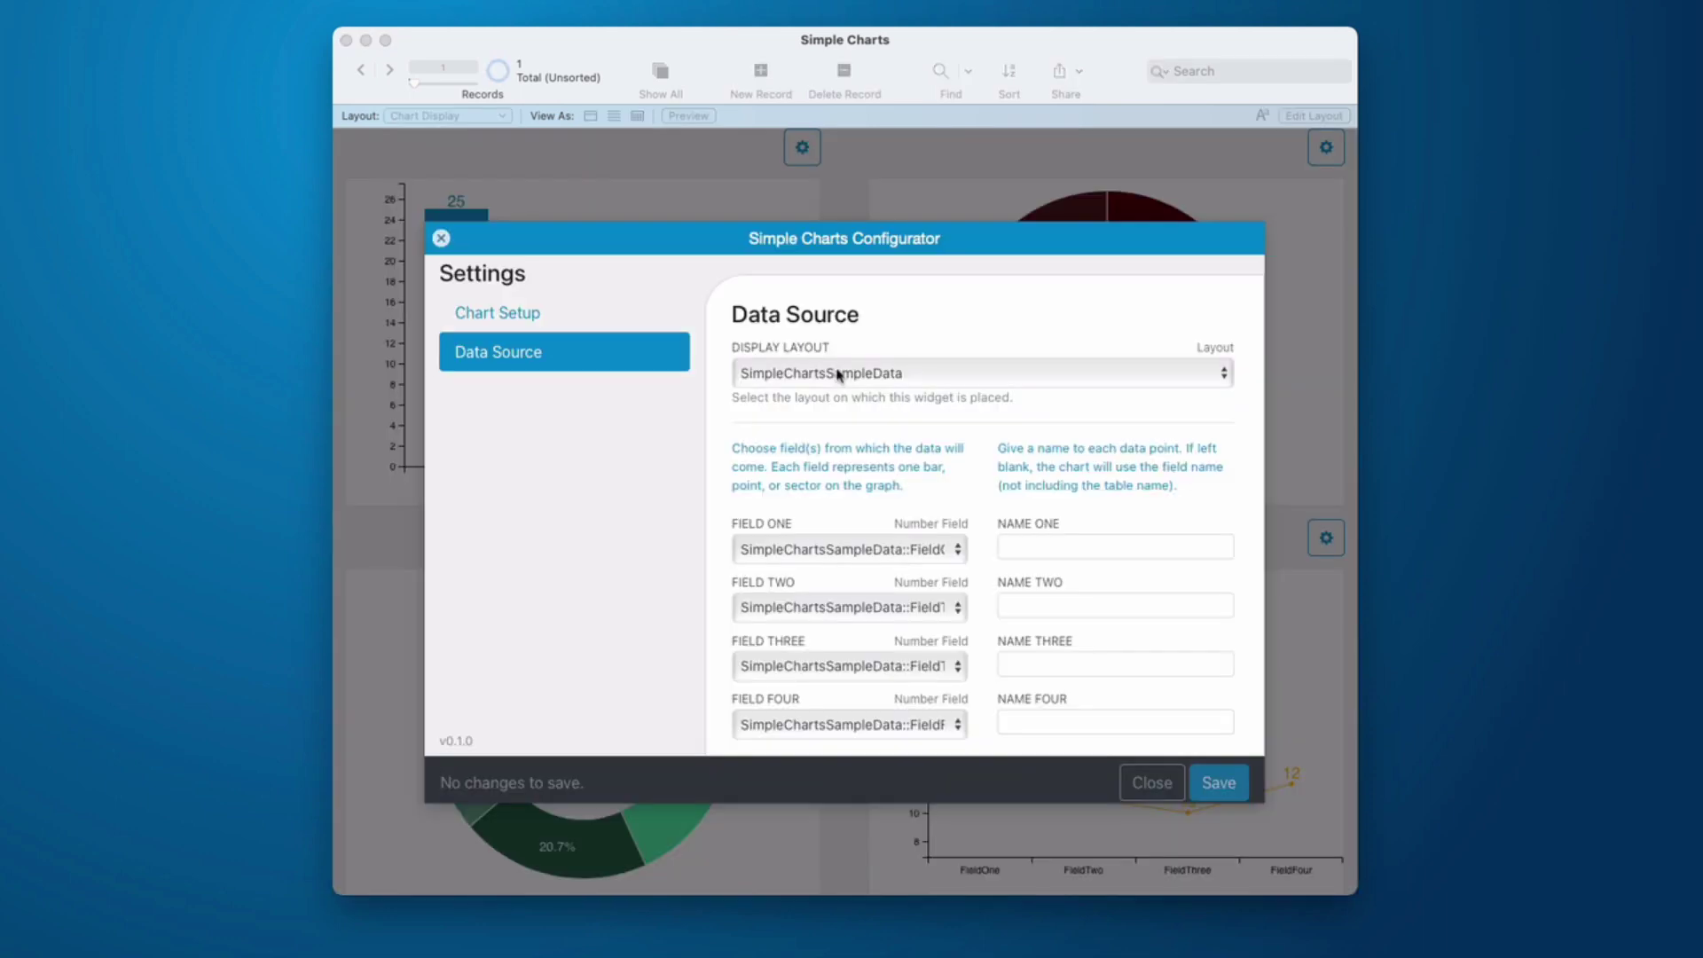
- Make the chart a Blue line chart with series name 'Products'
click(532, 313)
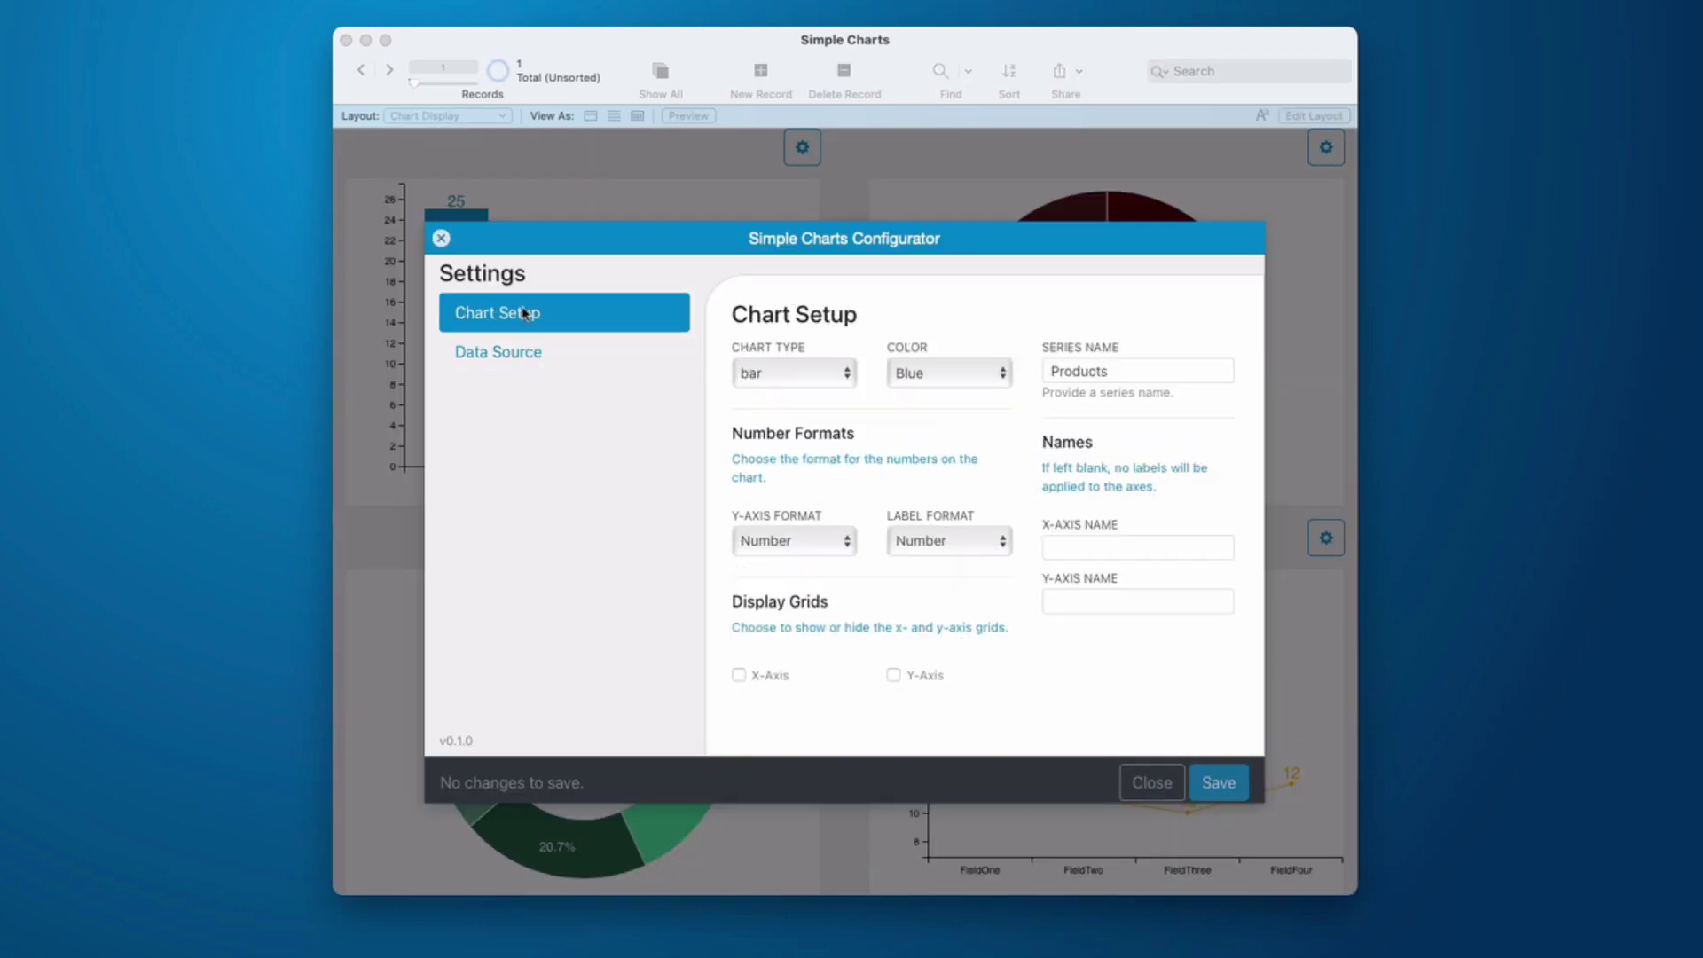
click(846, 387)
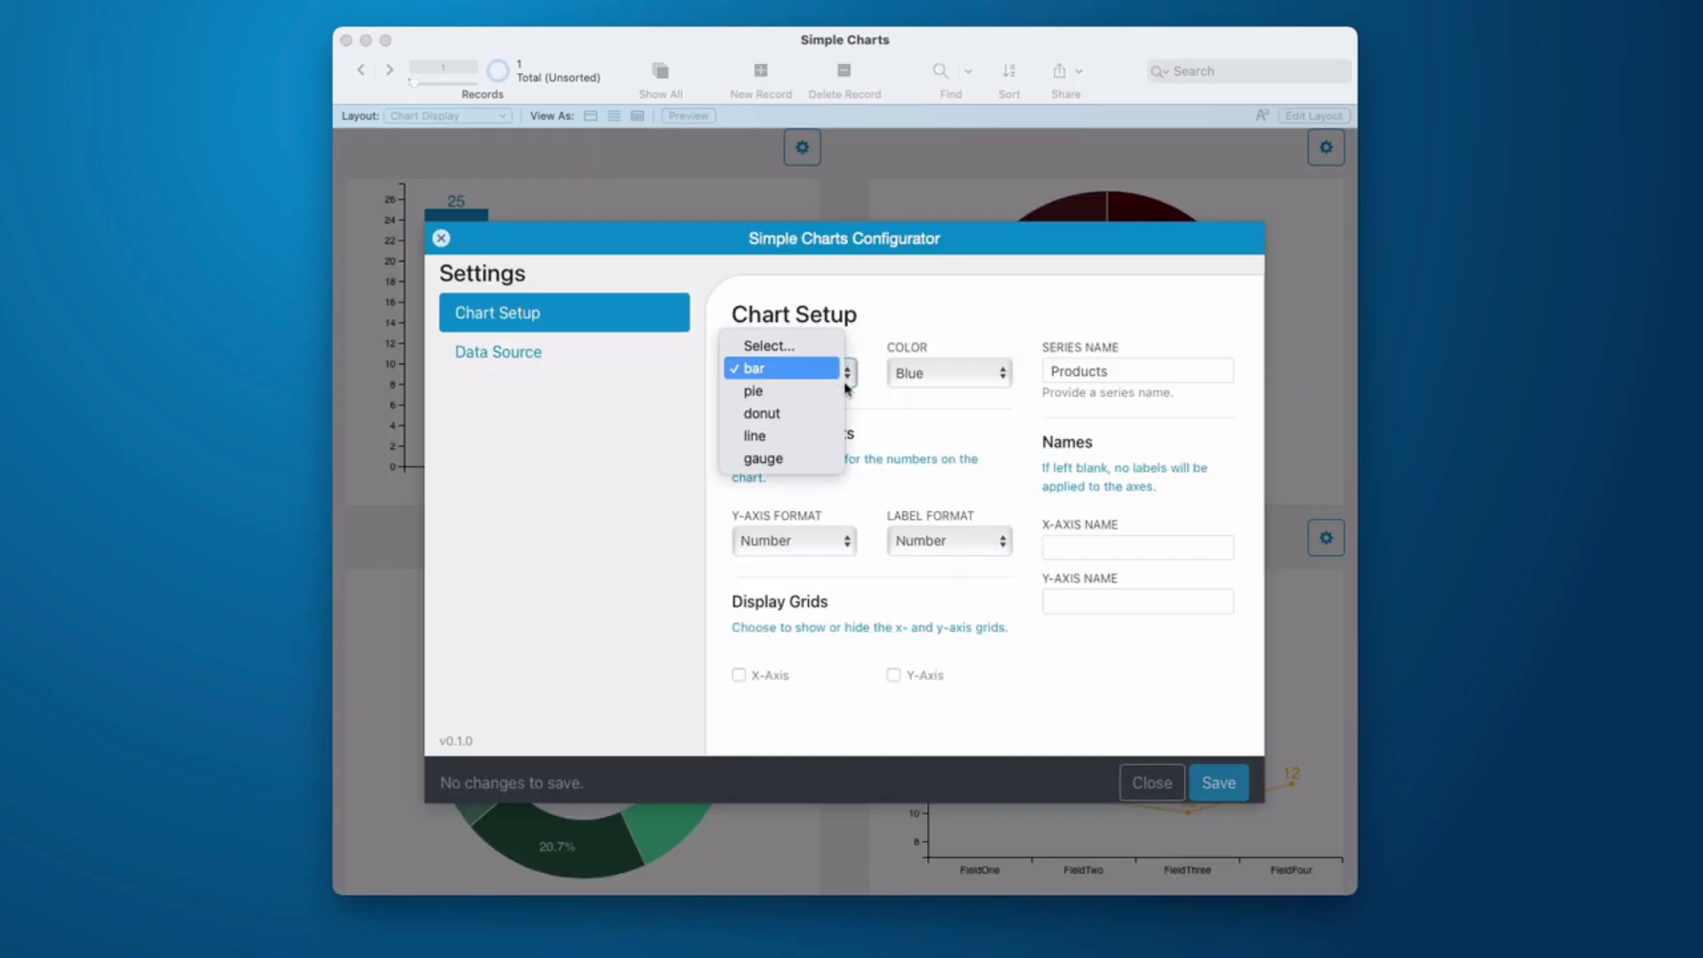
click(834, 436)
click(949, 377)
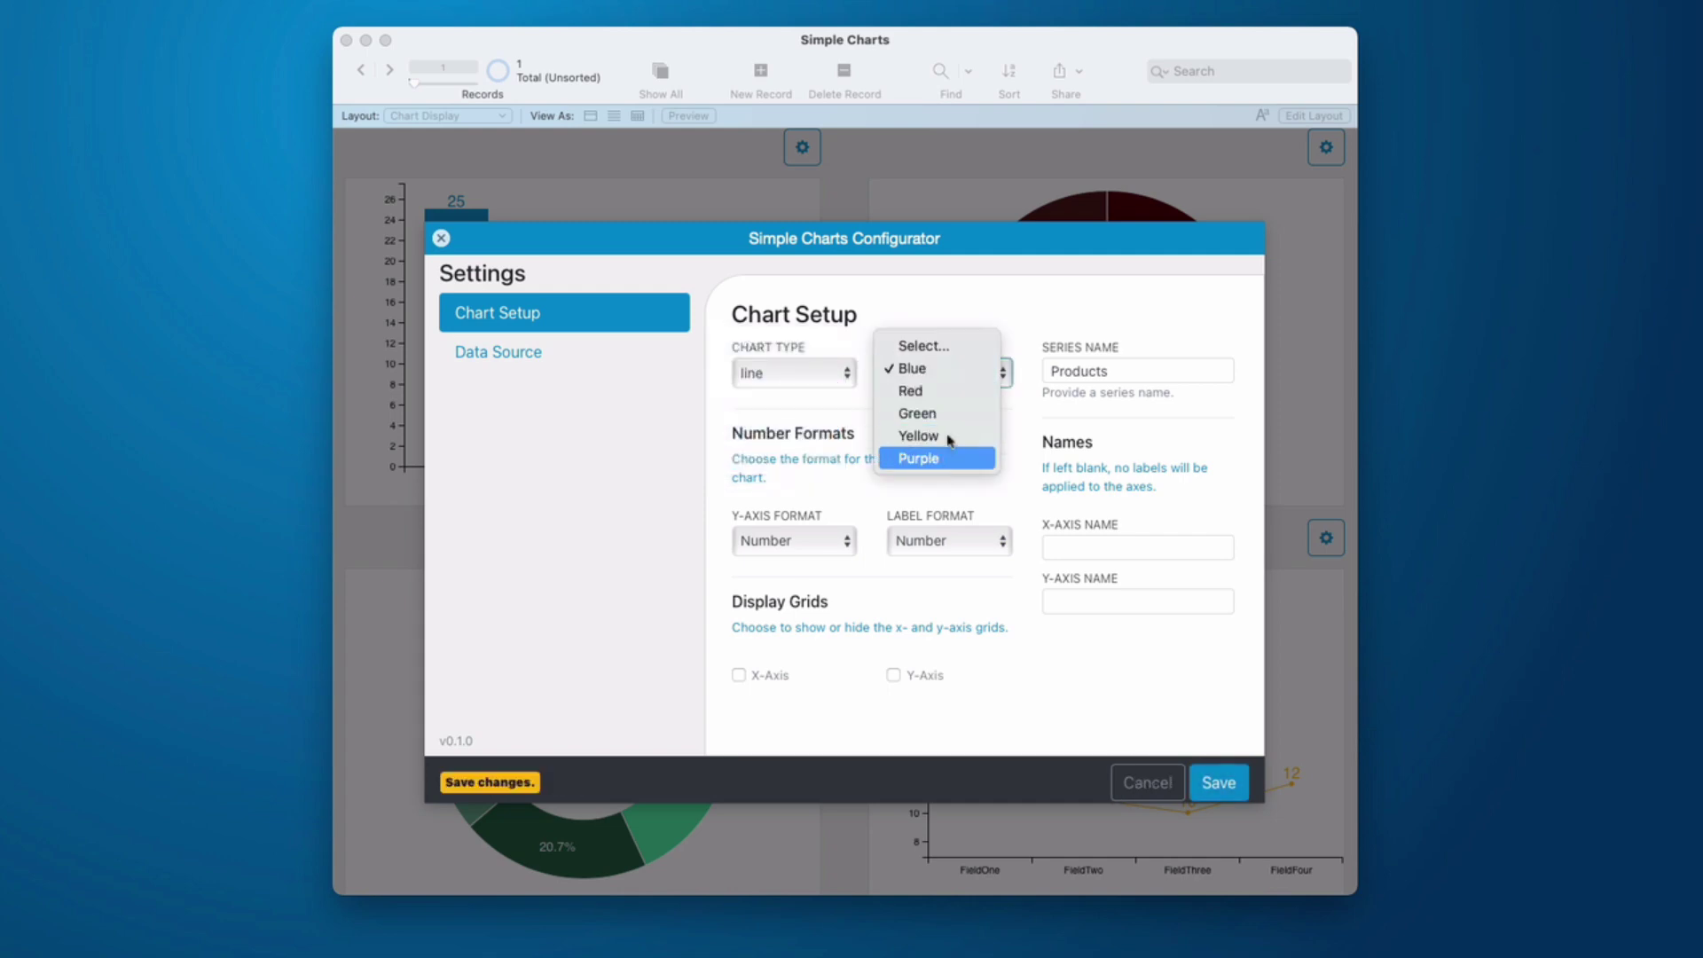
click(1138, 371)
double_click(1140, 370)
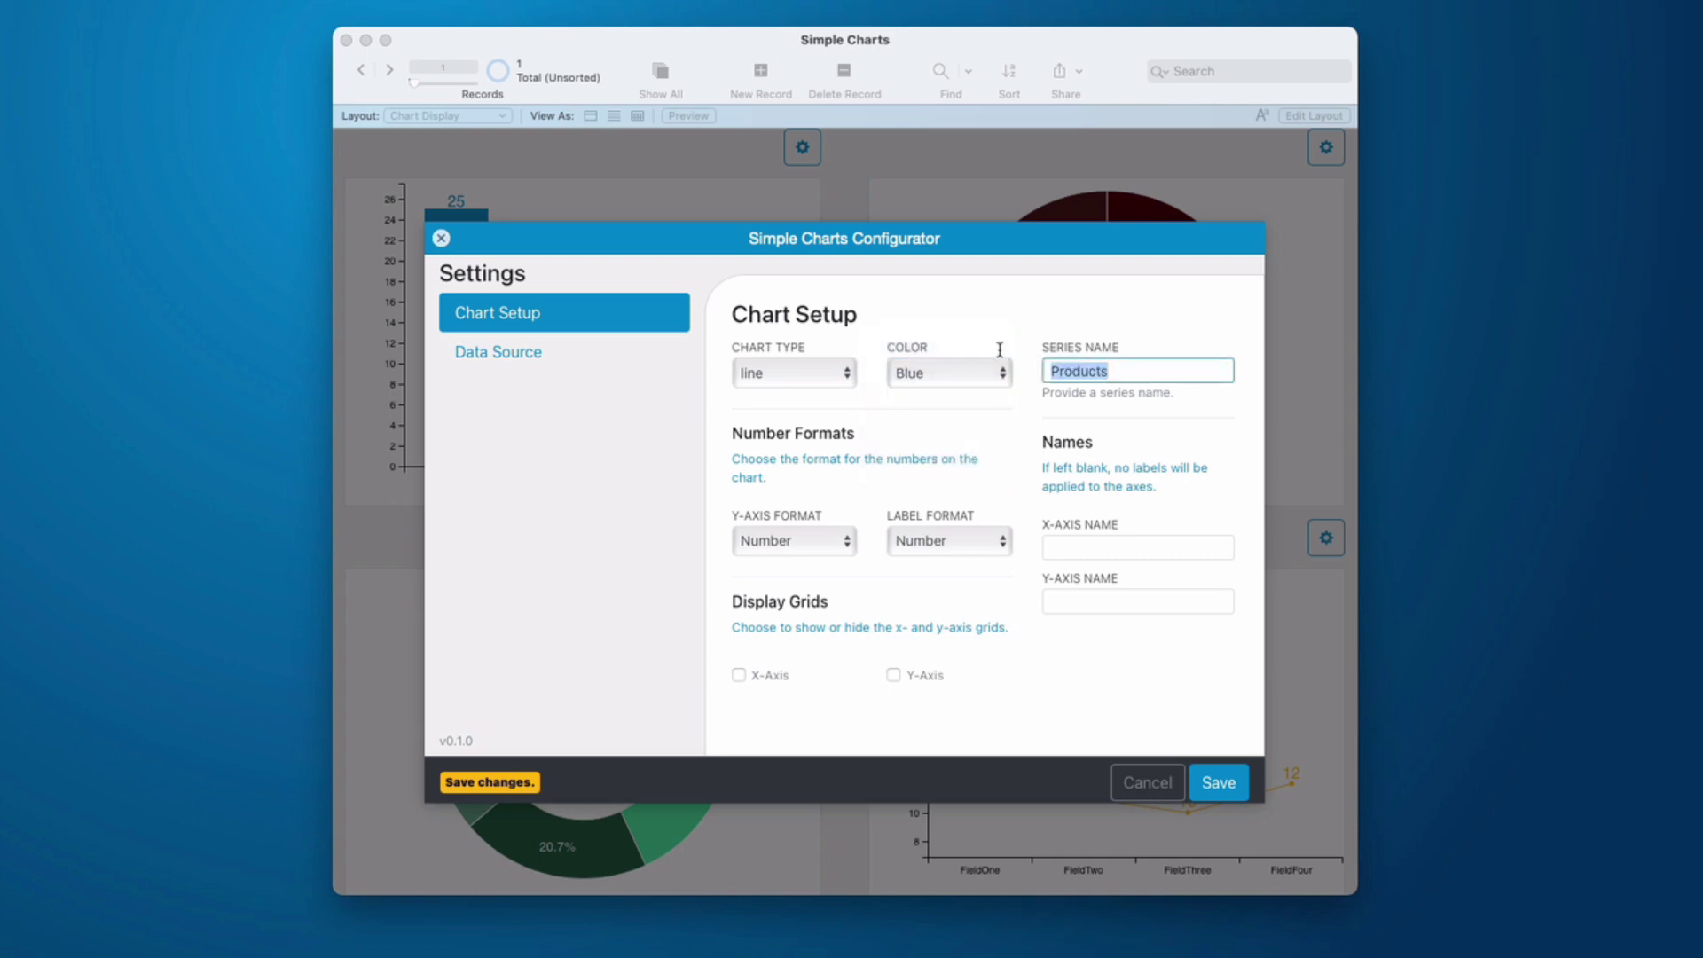
key(BackSpace)
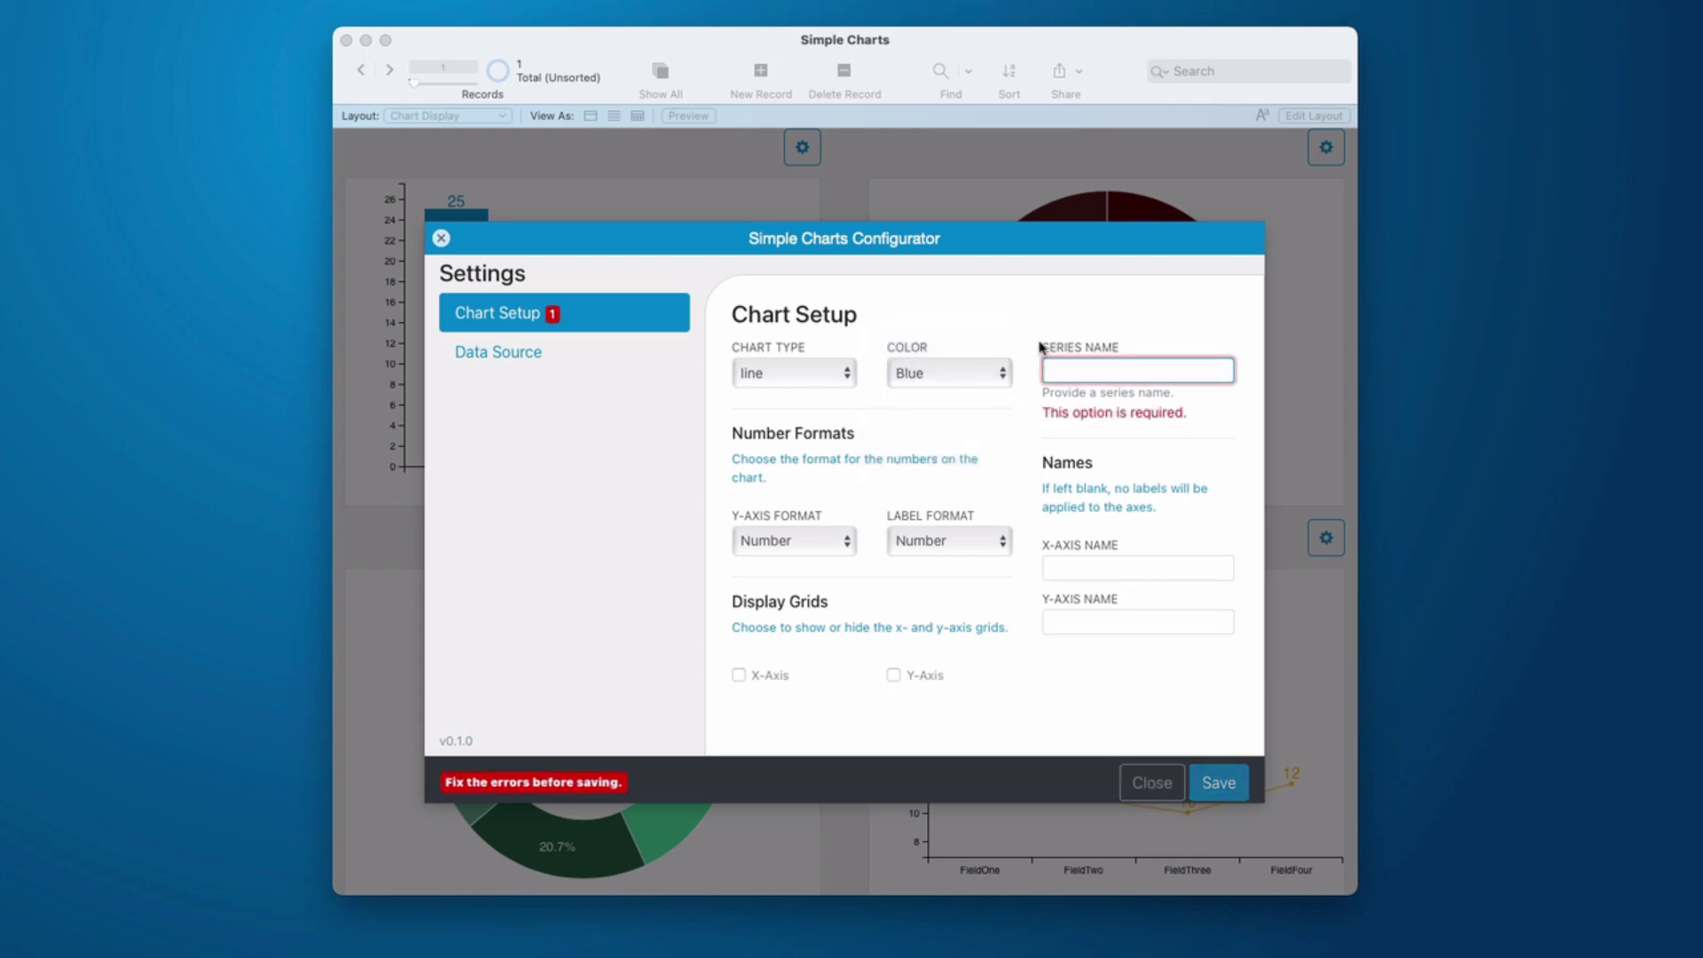
text(Products)
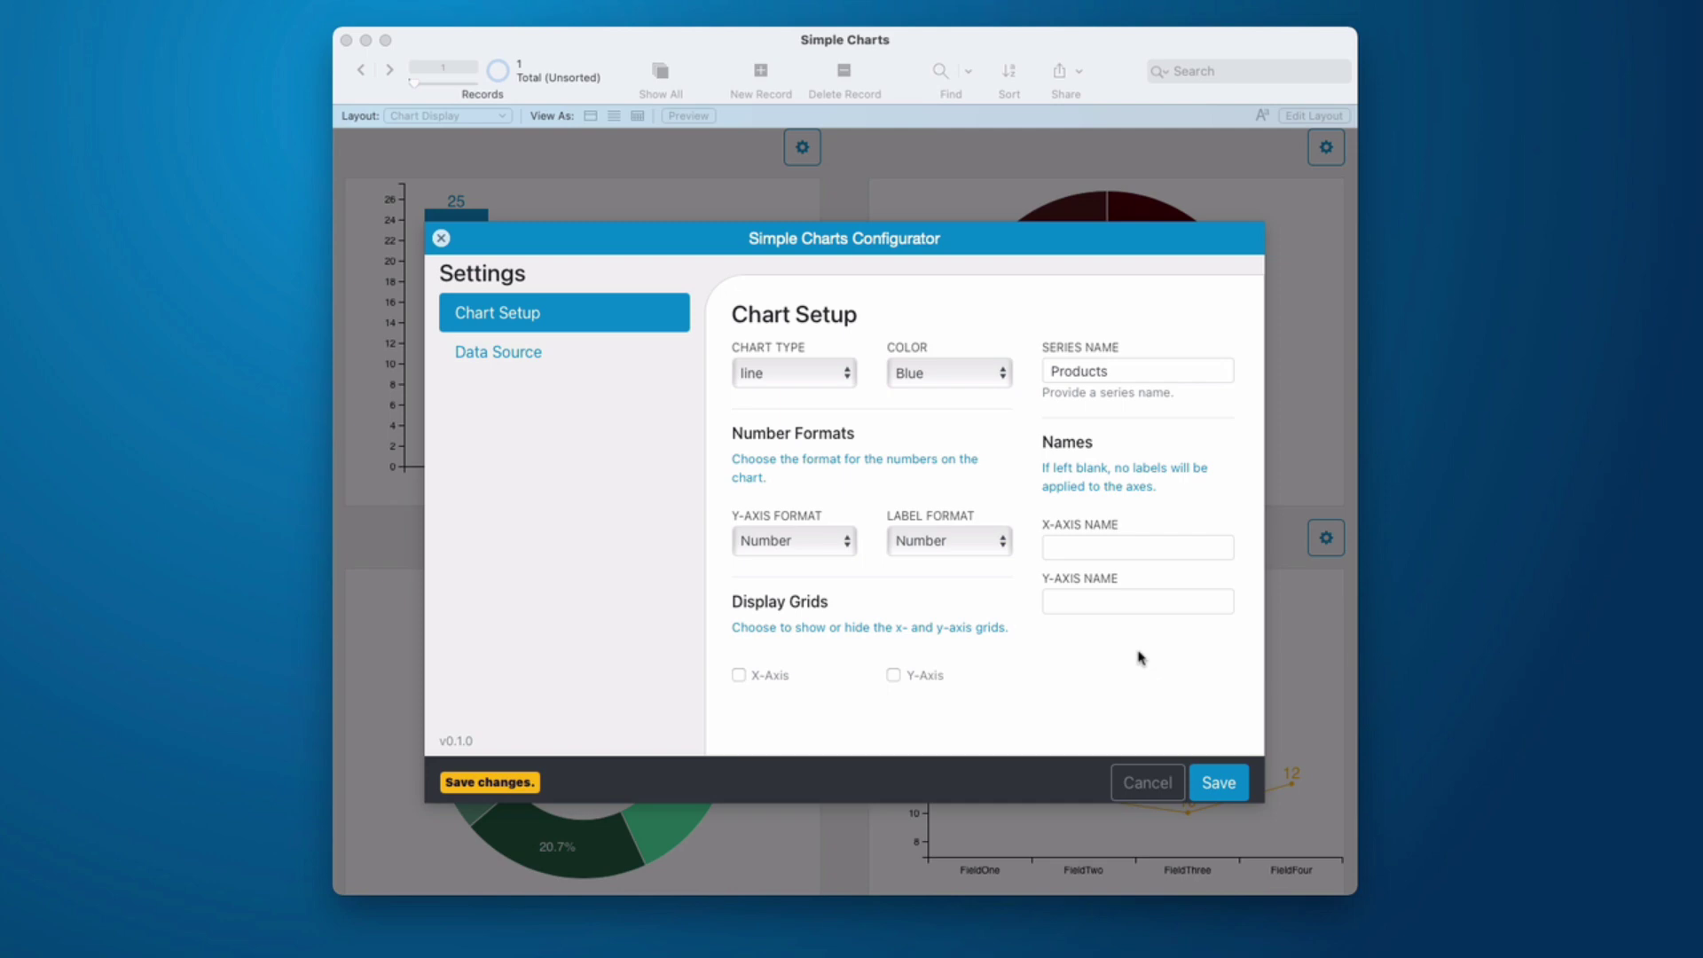
- Format both the y-axis values and value labels as Dollar
click(814, 543)
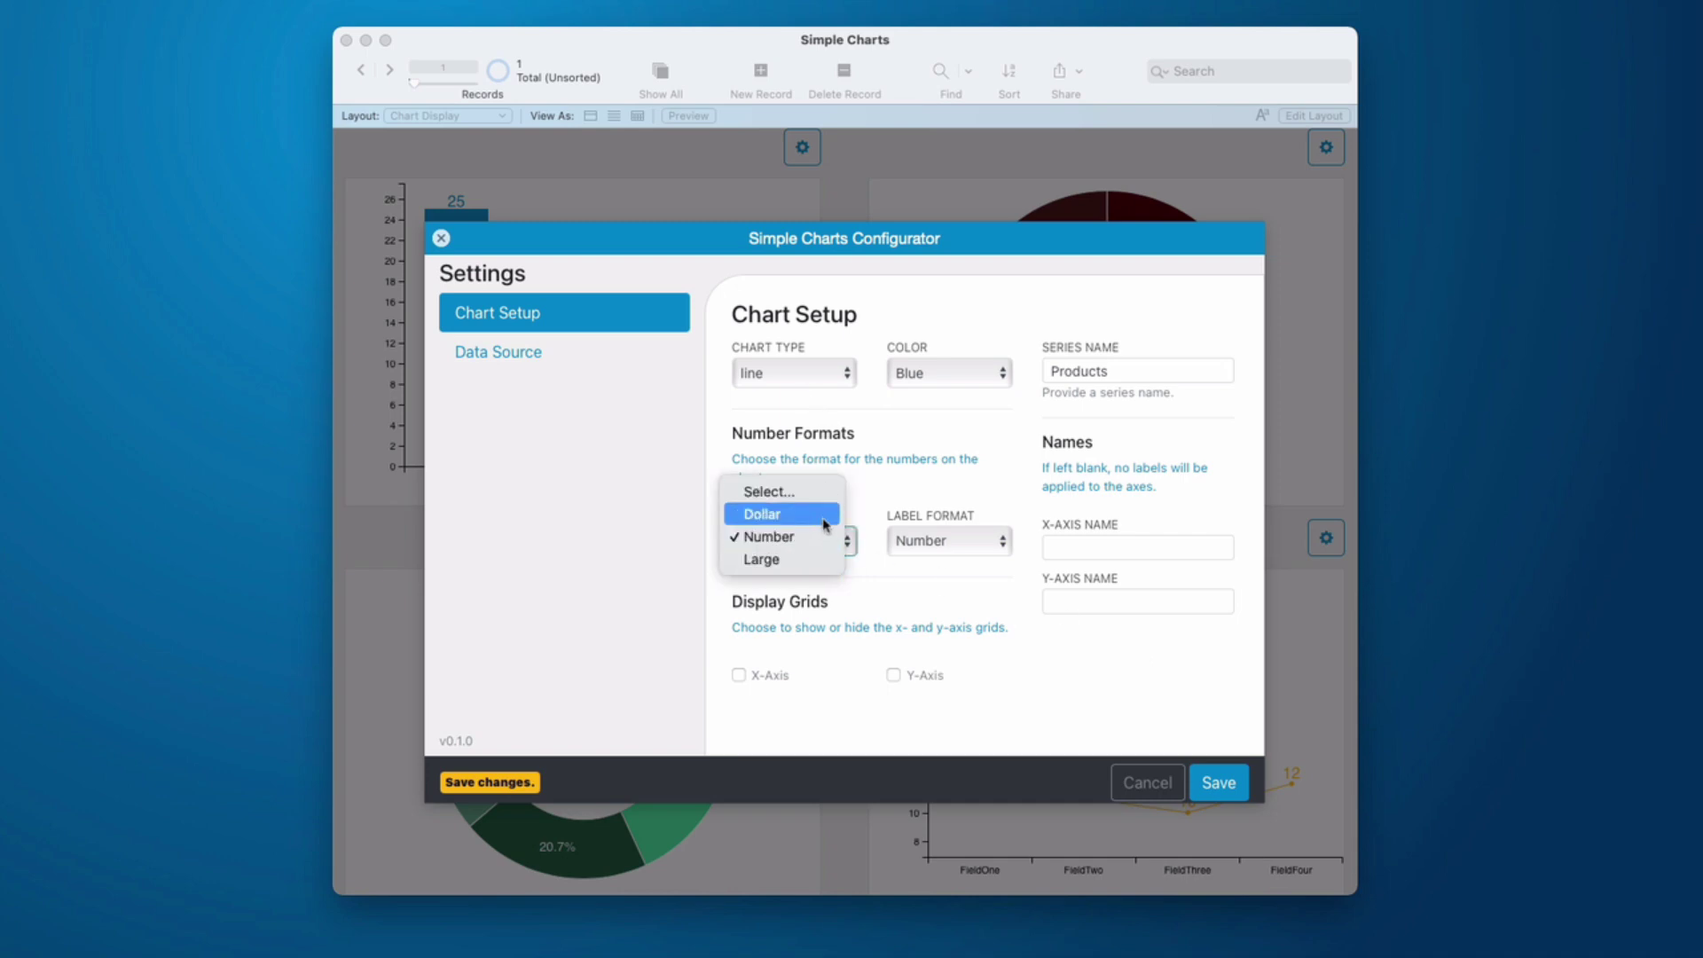
click(824, 516)
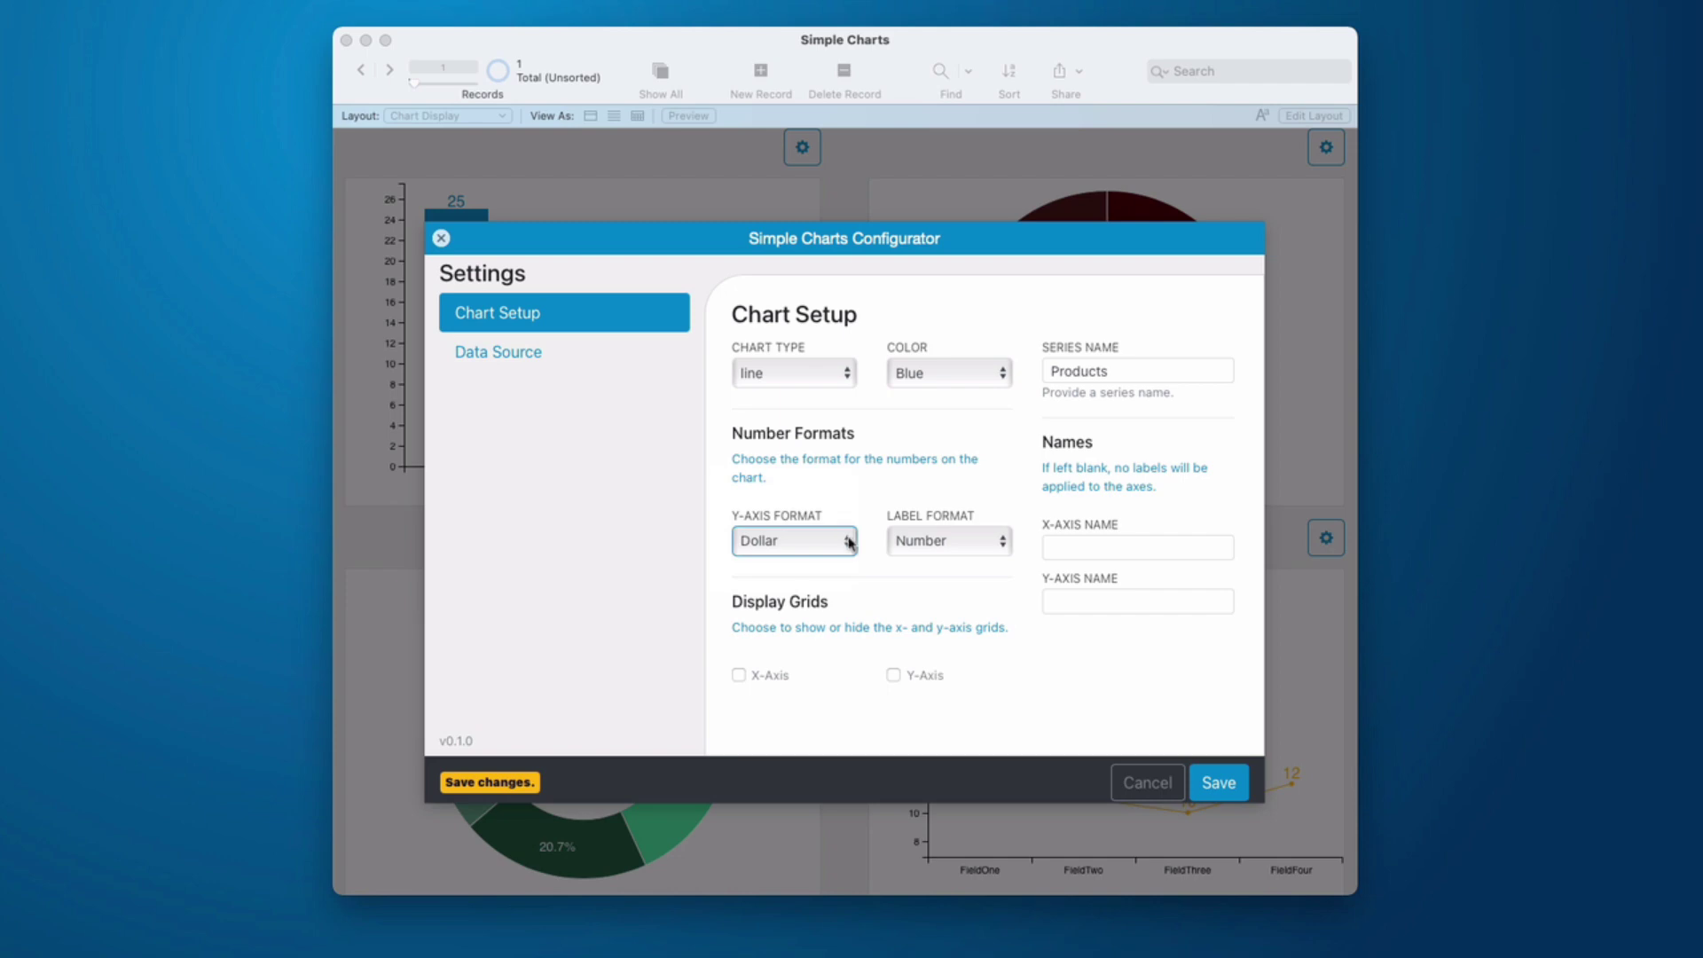
click(927, 541)
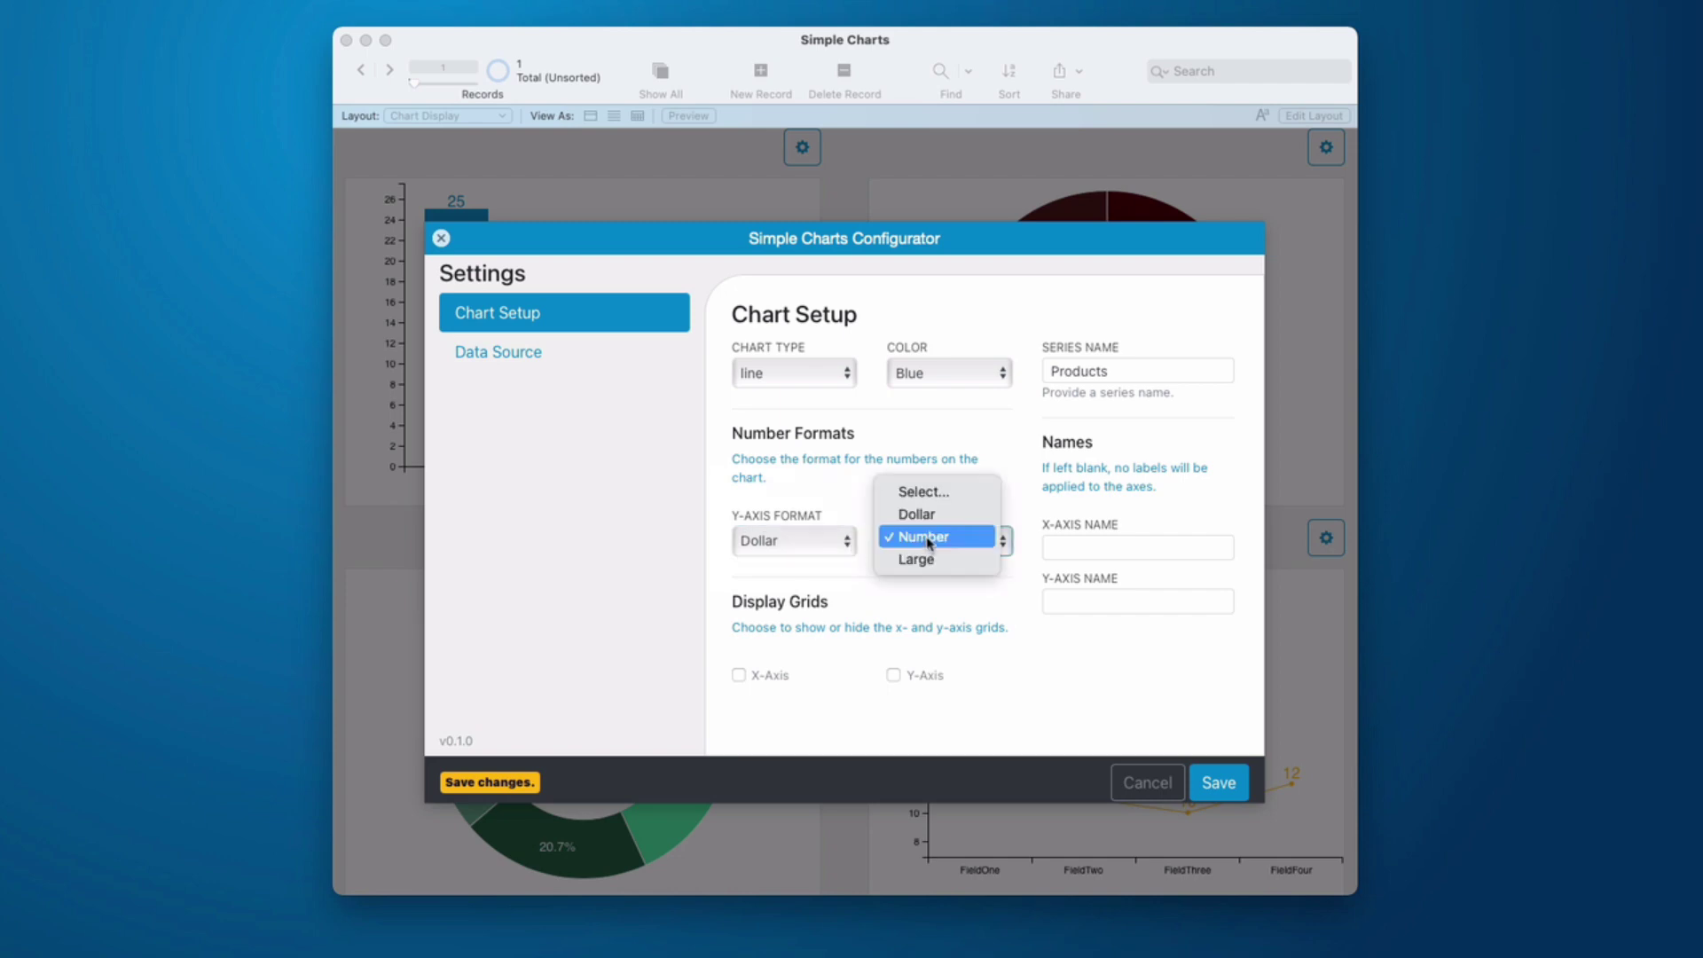
click(943, 514)
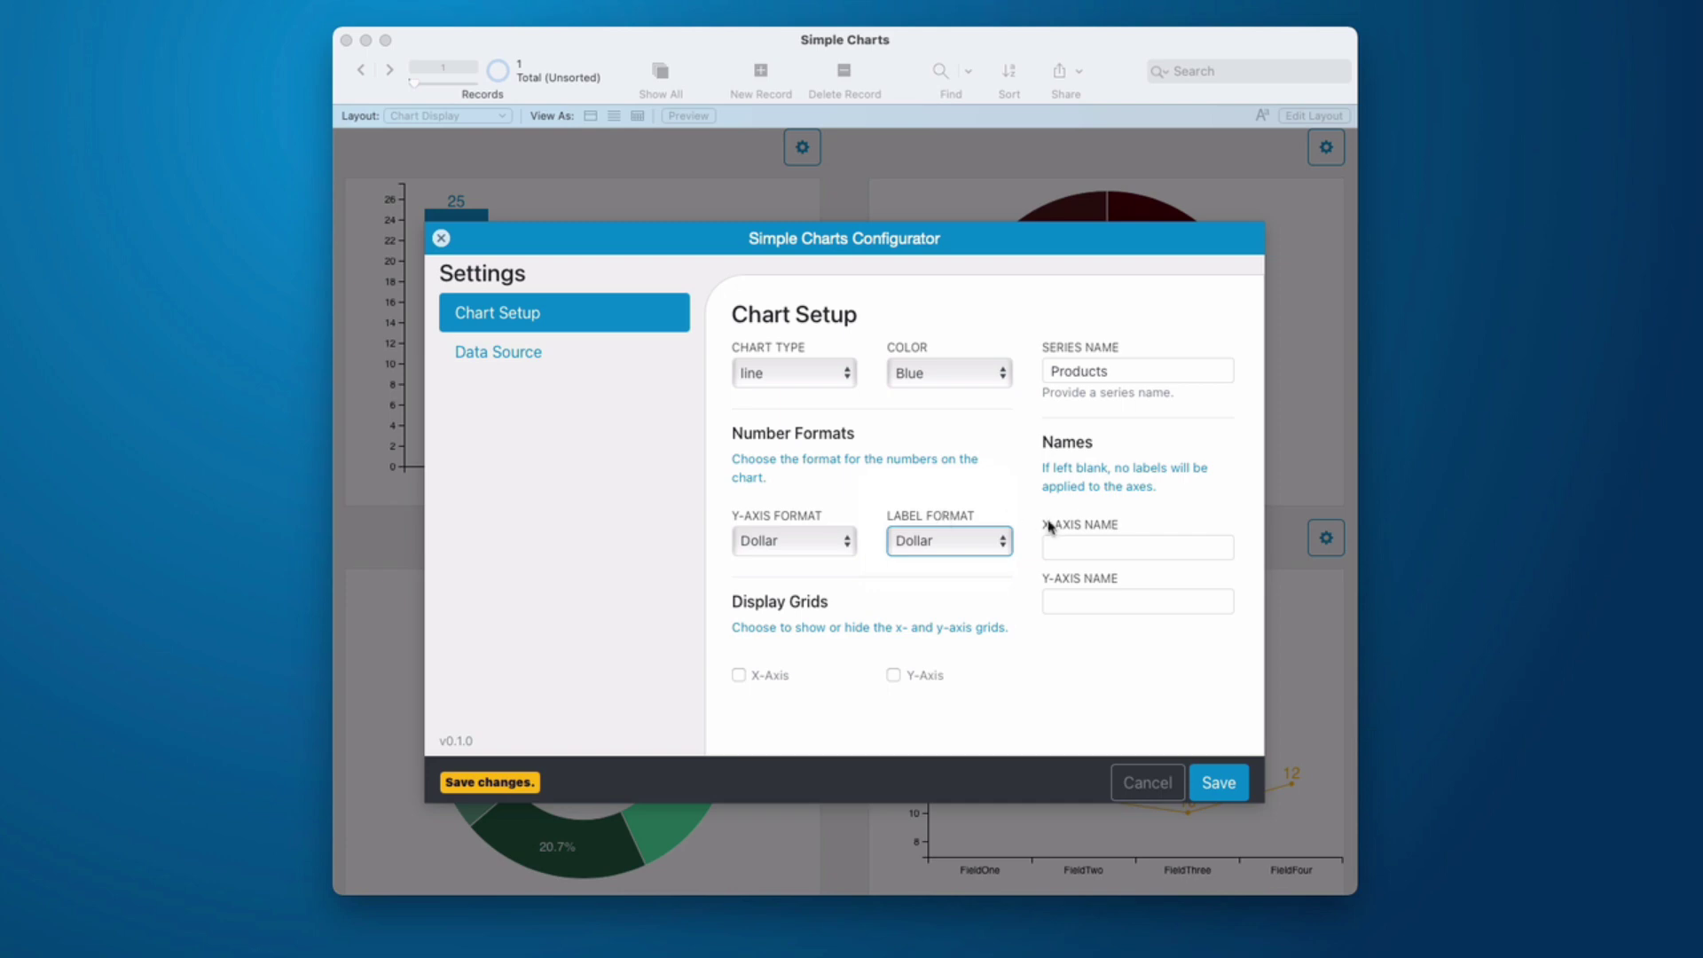
- Name the axes 'X-AXIS' and 'Y-AXIS', enable the x-axis grid, and save
click(1075, 549)
text(X-AXIS)
click(1072, 600)
text(Y-AXIS)
click(739, 677)
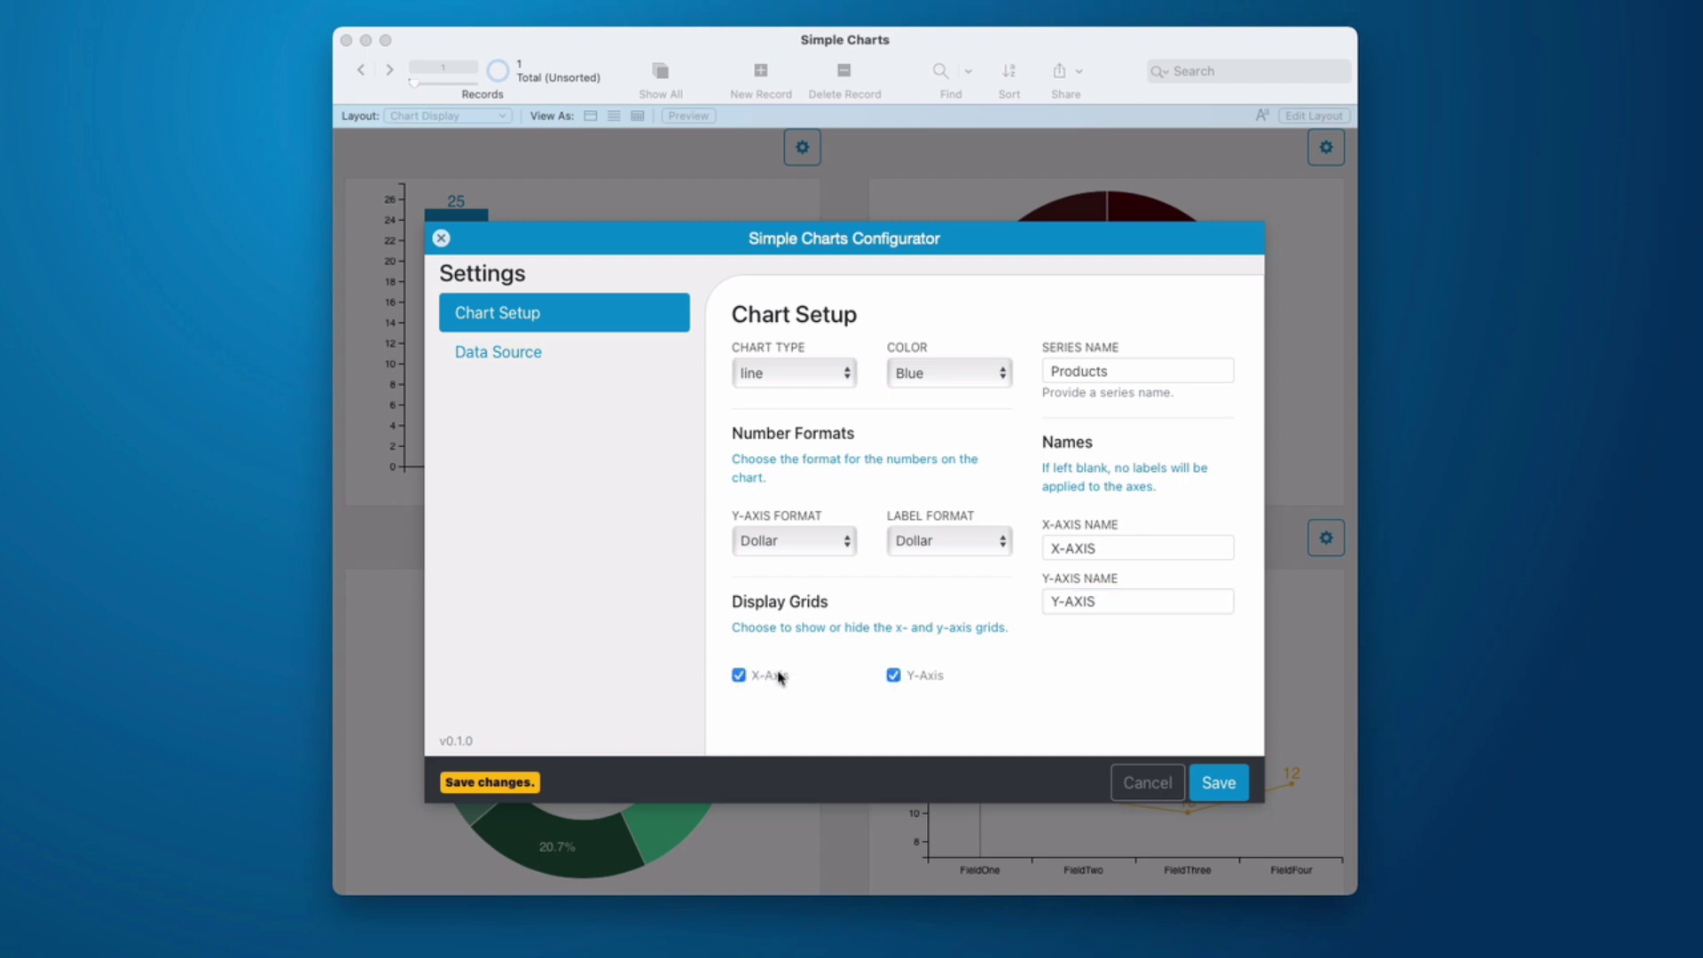
click(1217, 783)
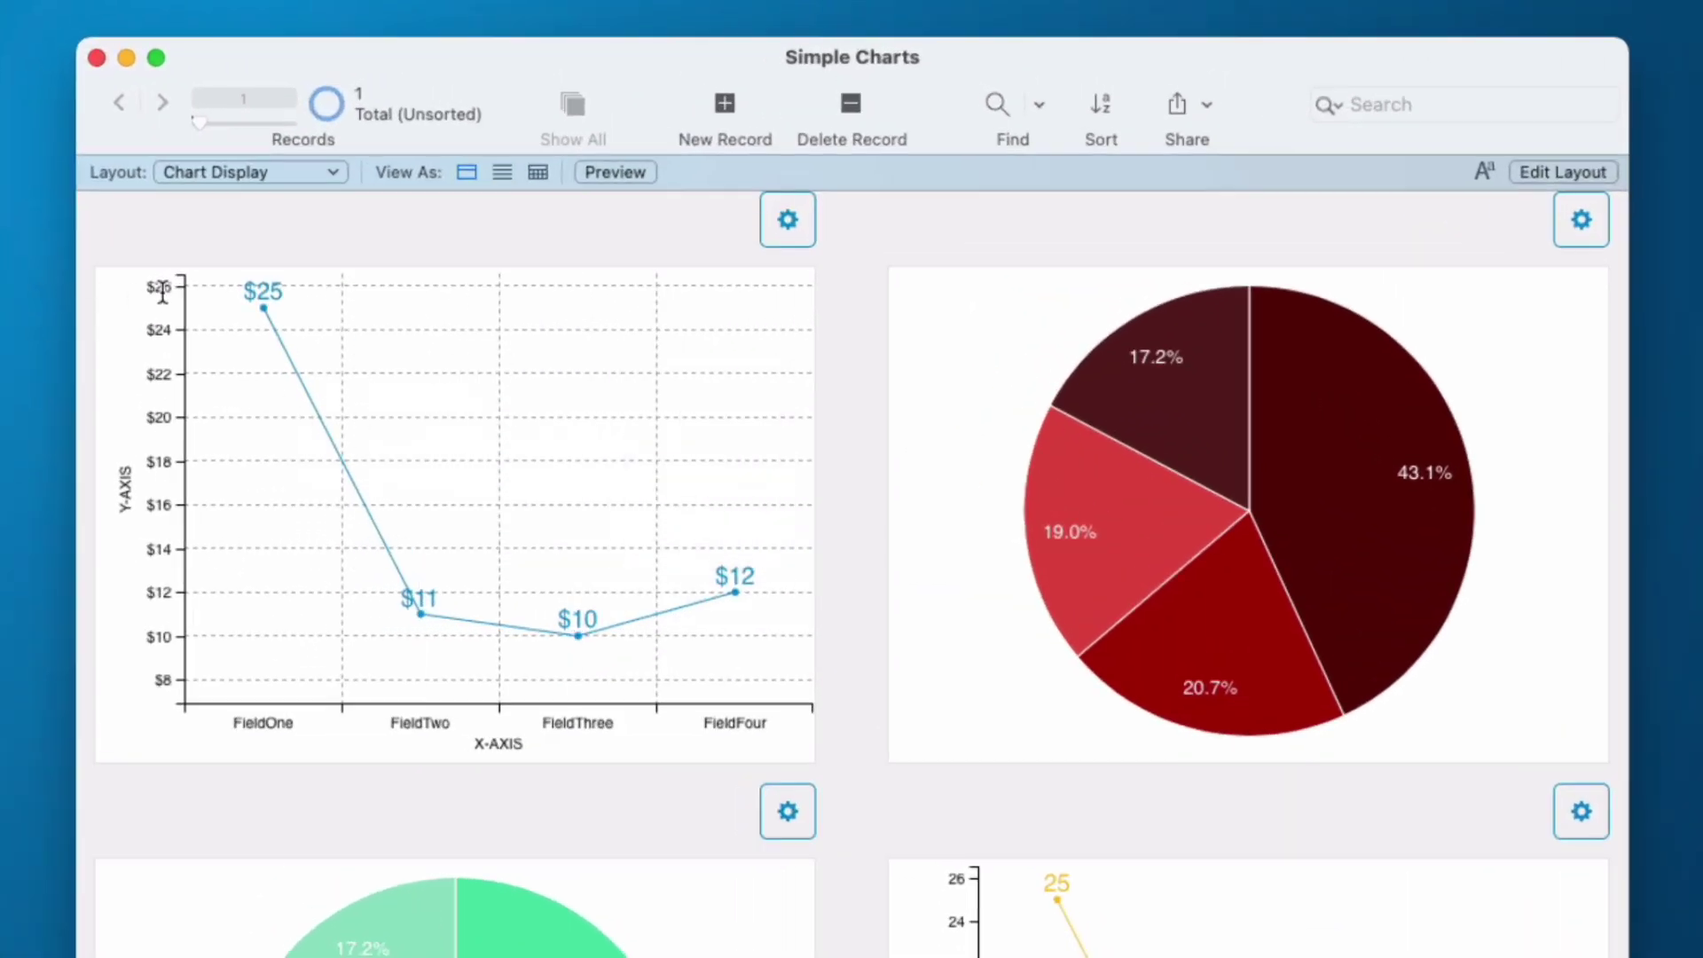
- Select the line chart of field values on the Chart Display layout
mouse_move(245, 321)
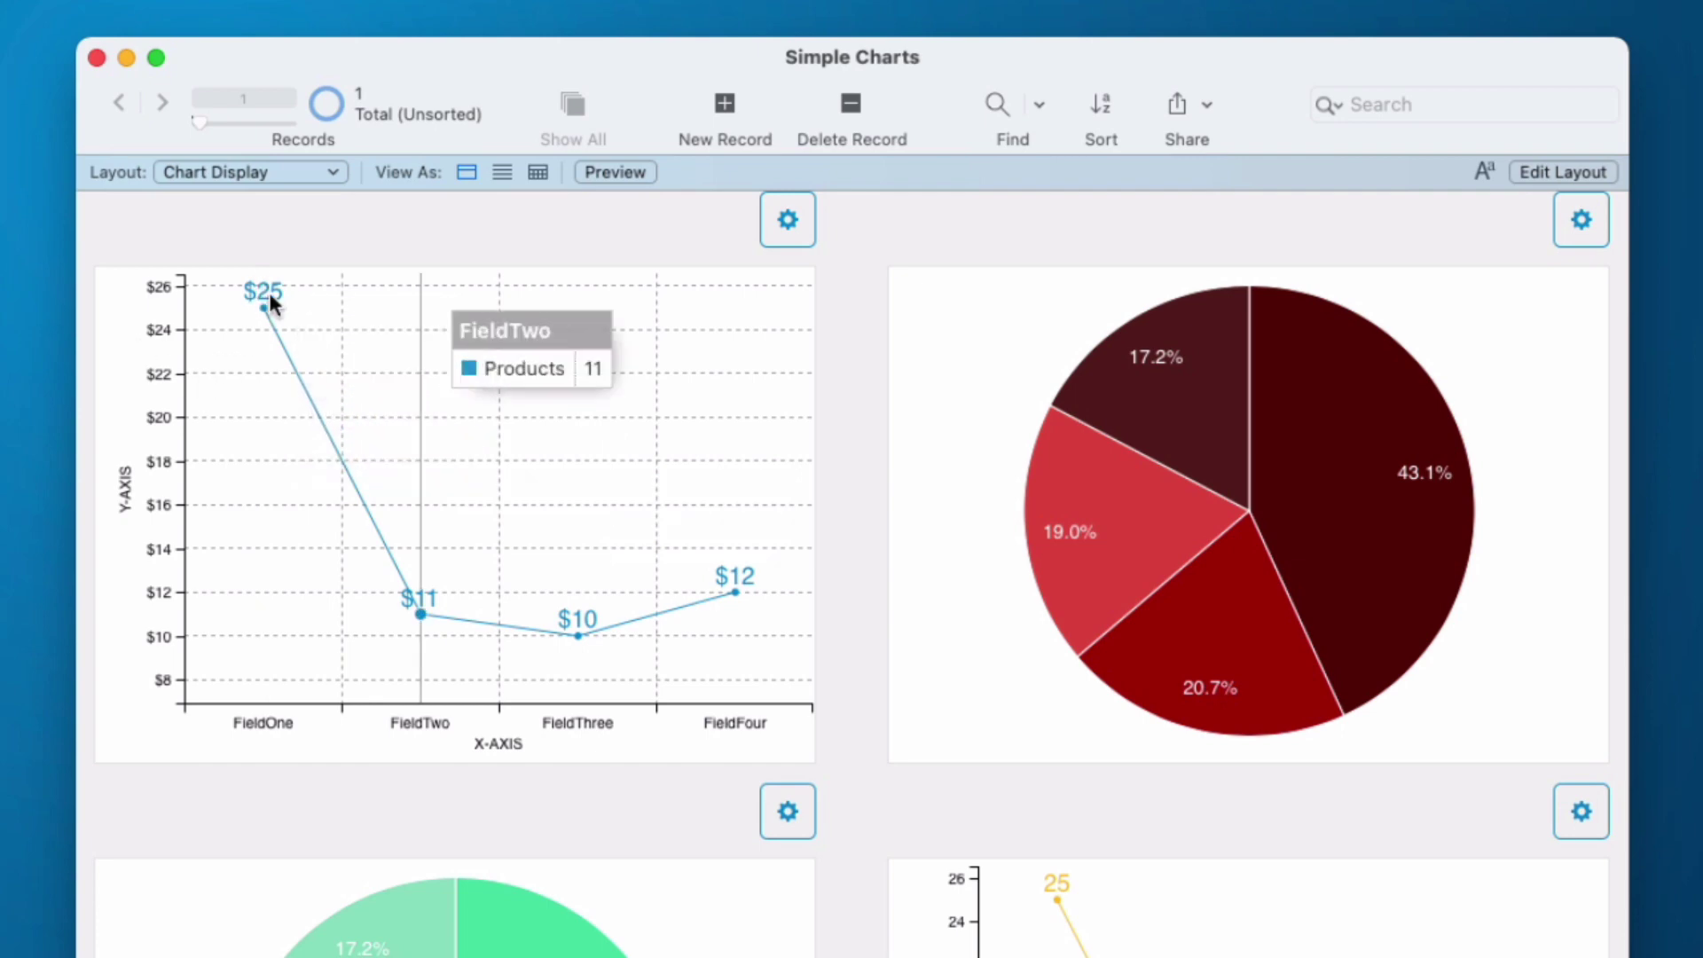
click(471, 750)
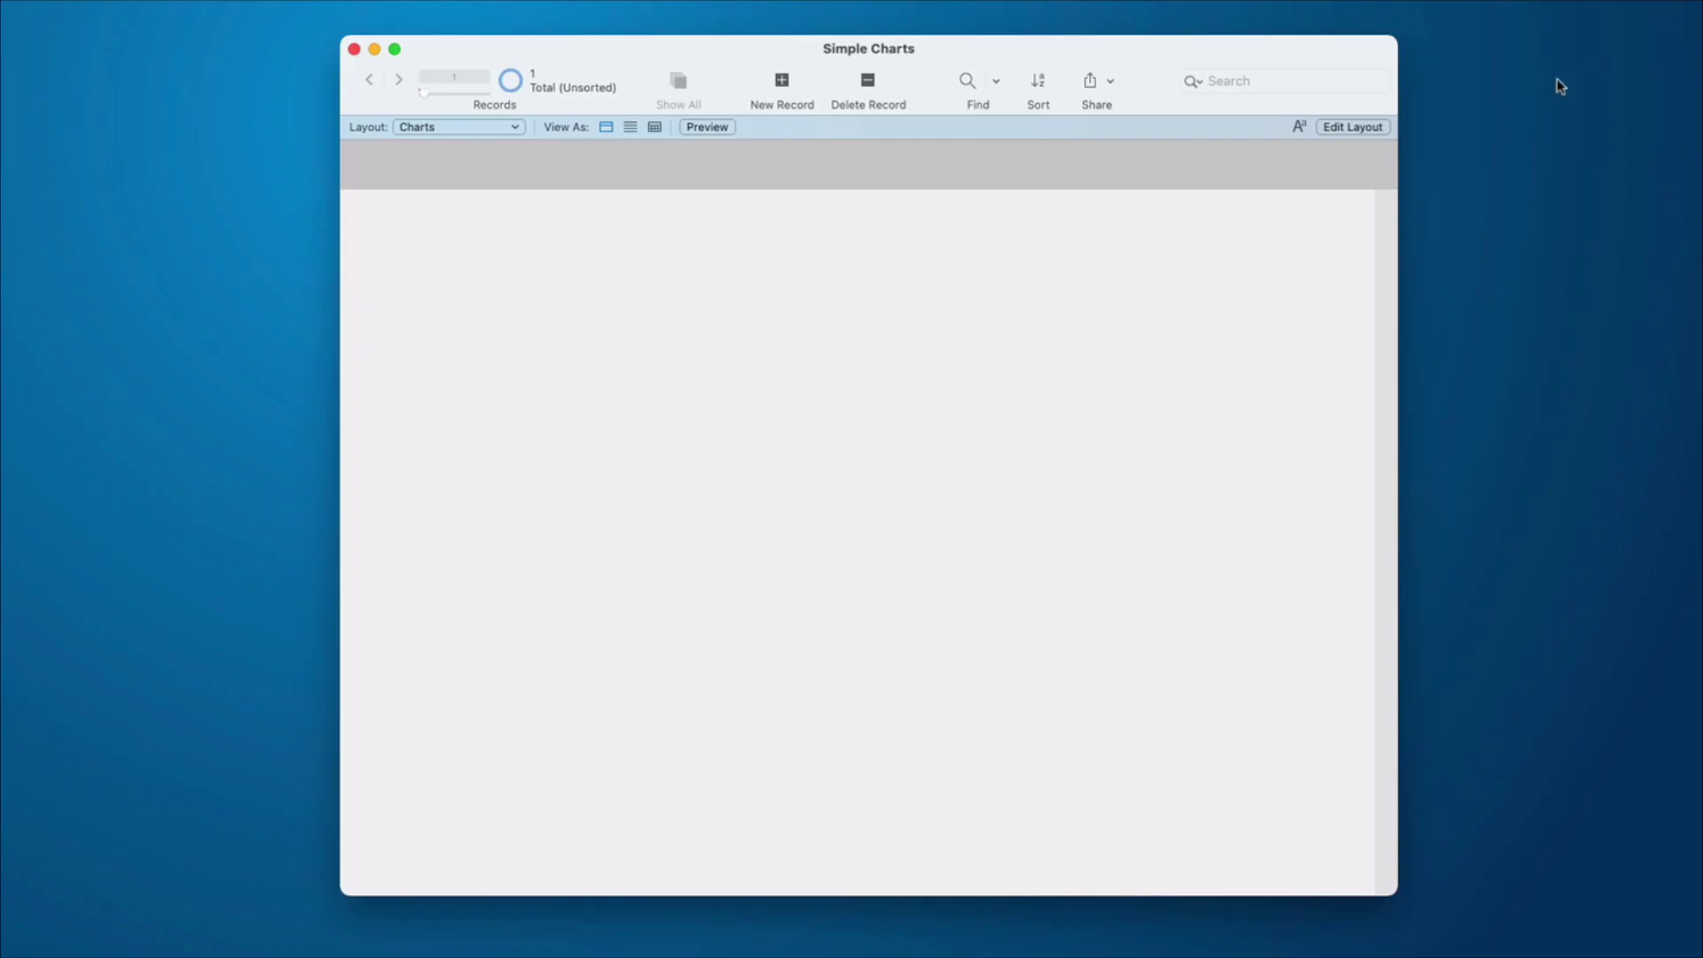
- In Layout mode, install the Simple Chart add-on from the Add-ons pane, then open Script Workspace
key(super+l)
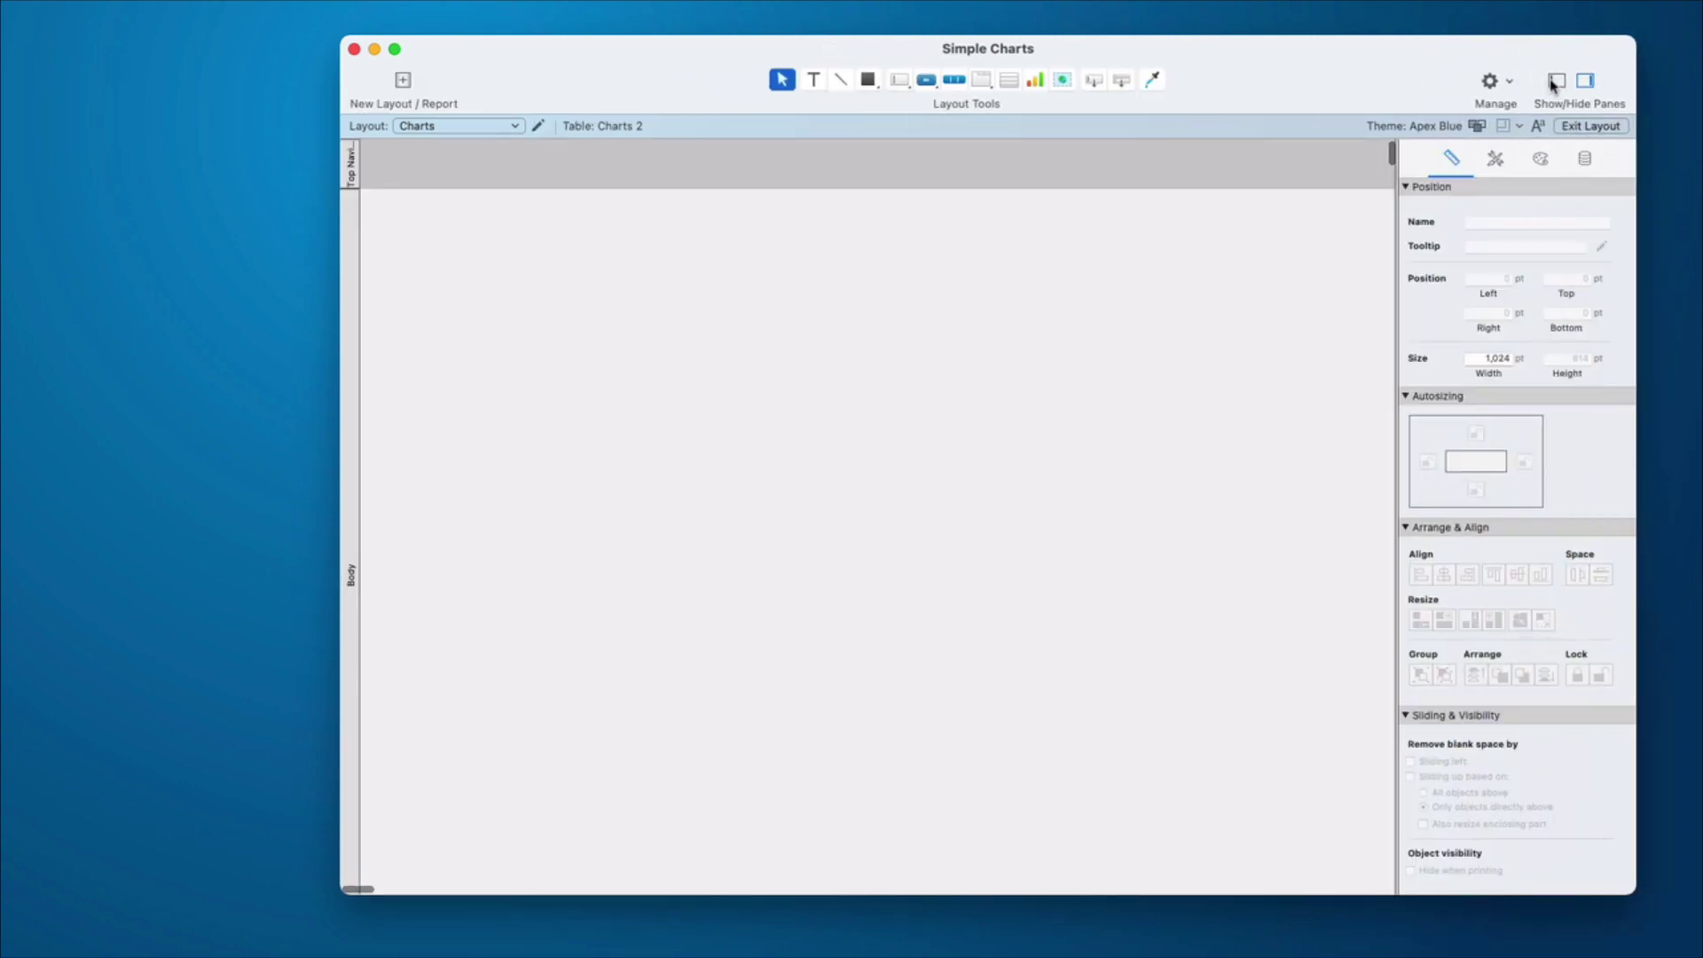
click(1555, 85)
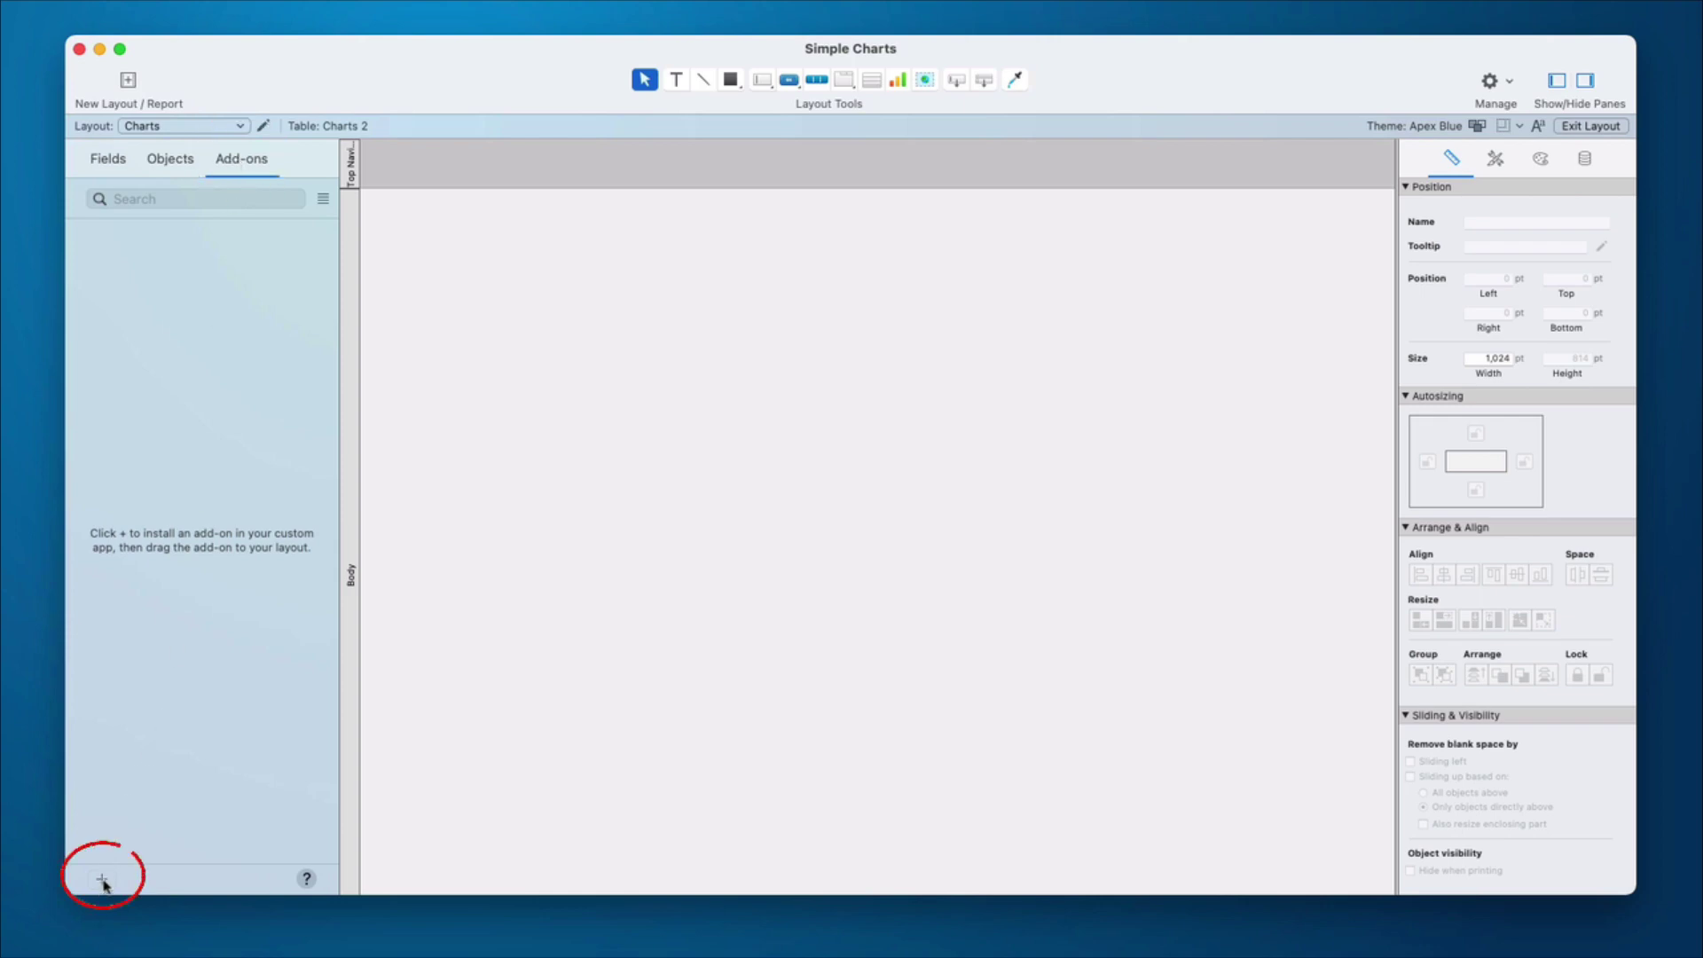
click(102, 881)
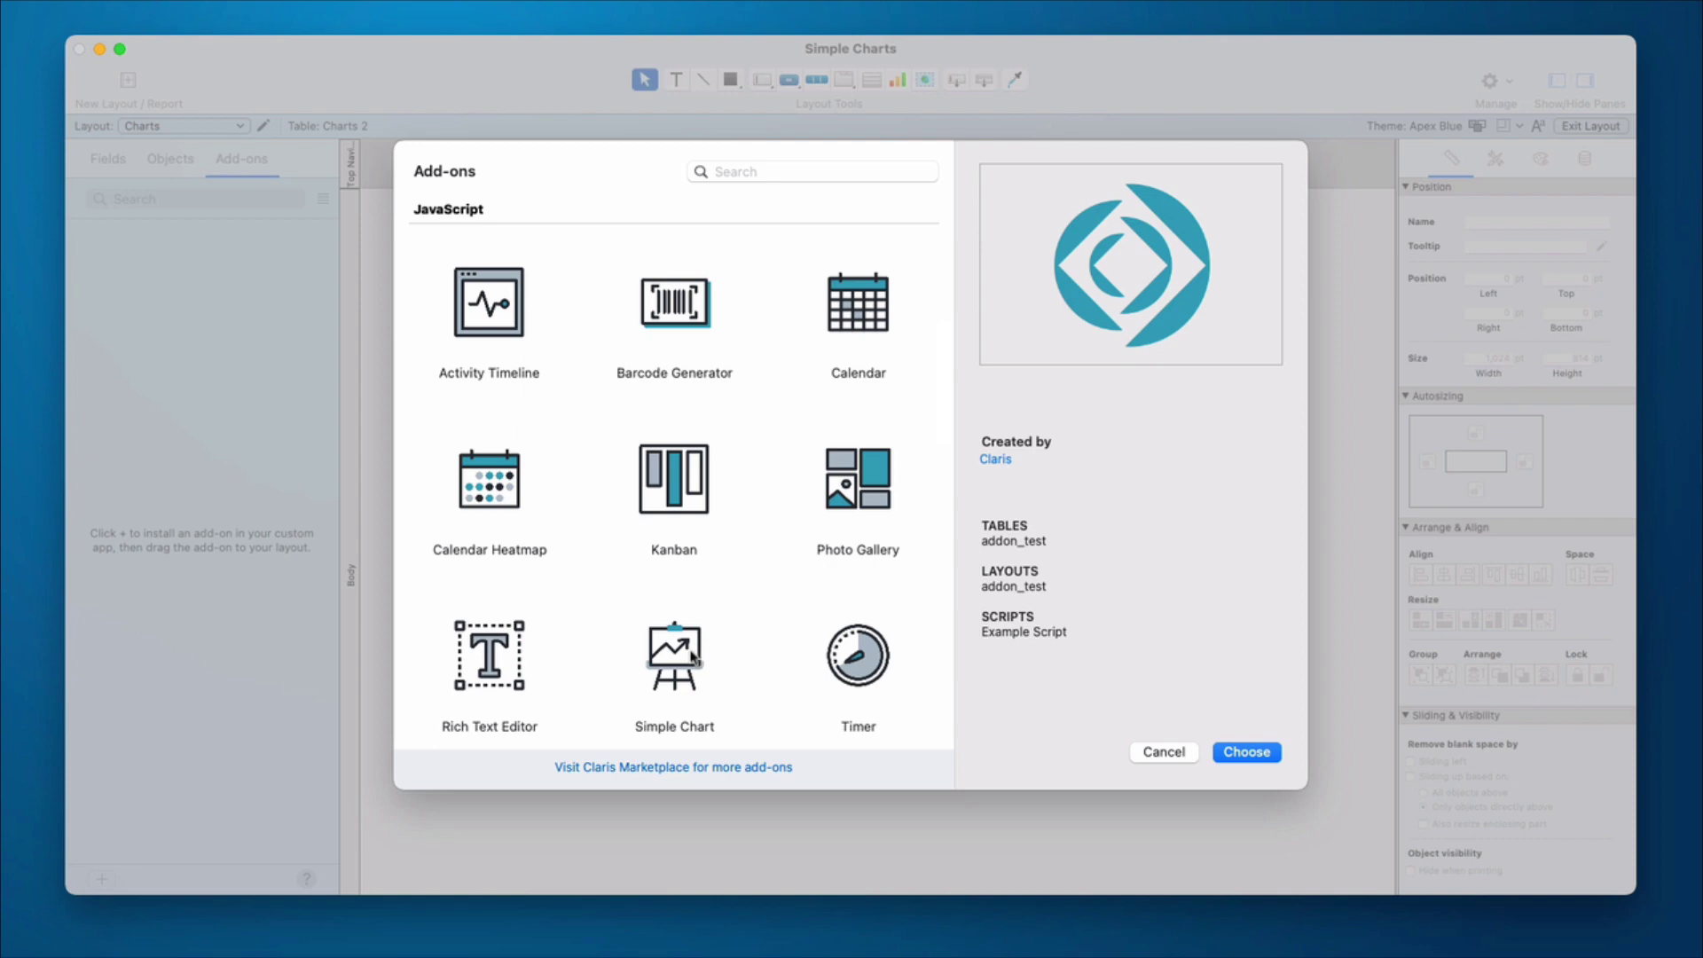
click(690, 659)
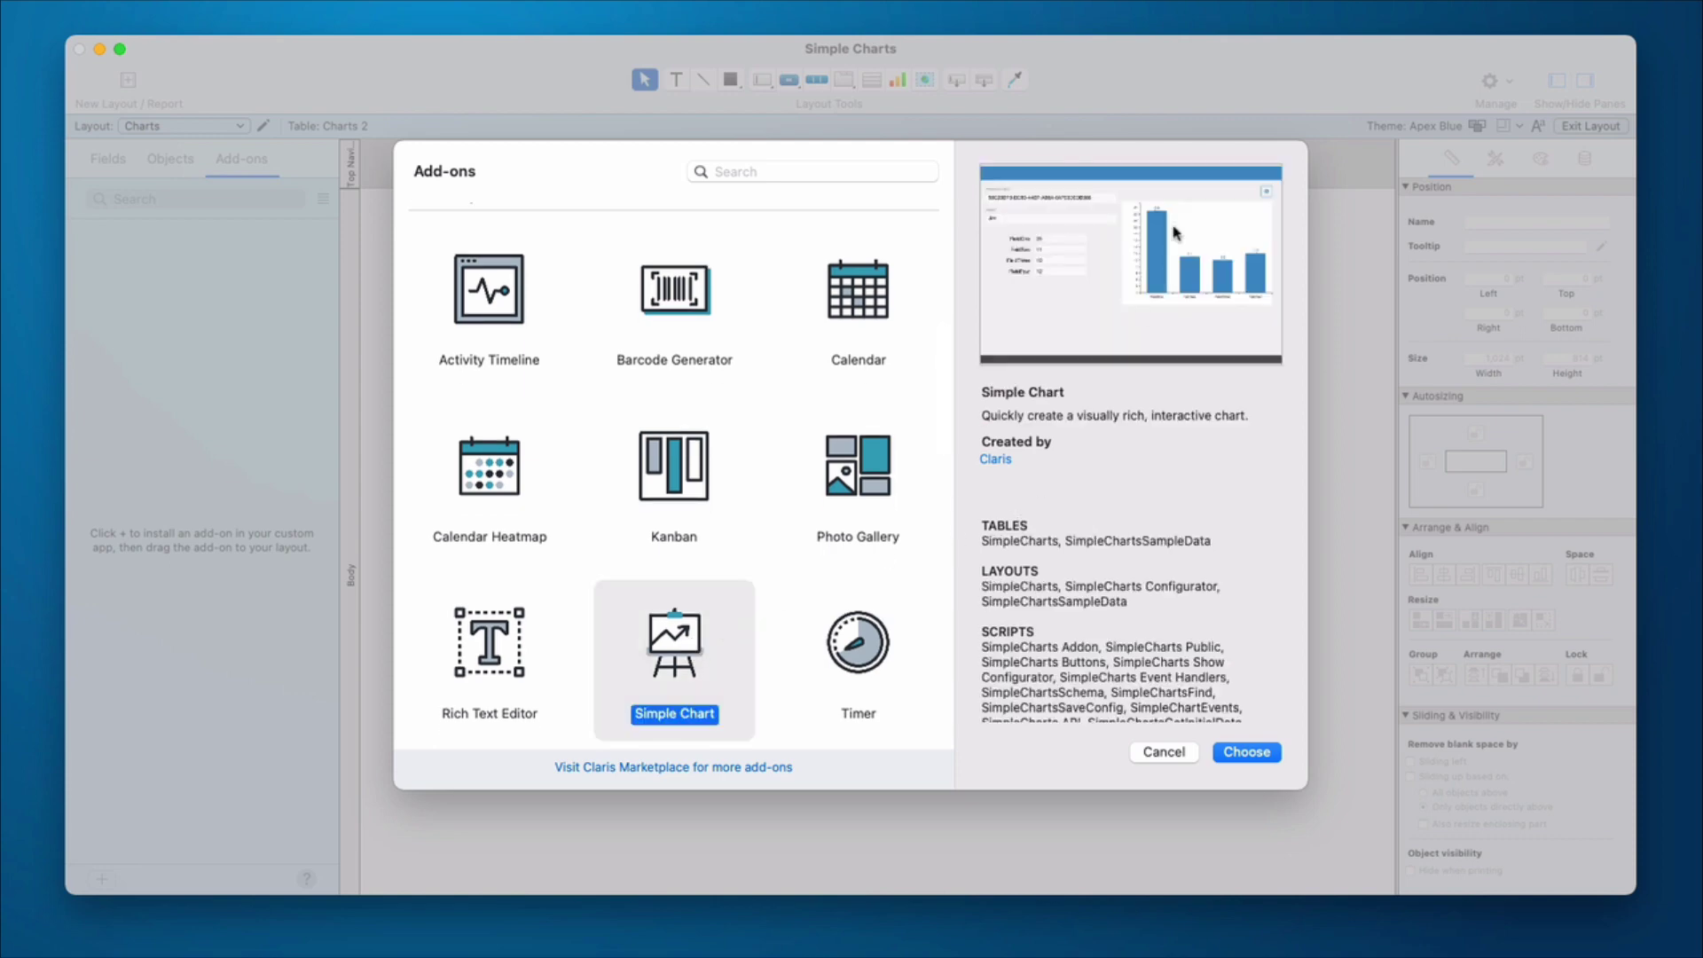
scroll(1137, 525, down, 3)
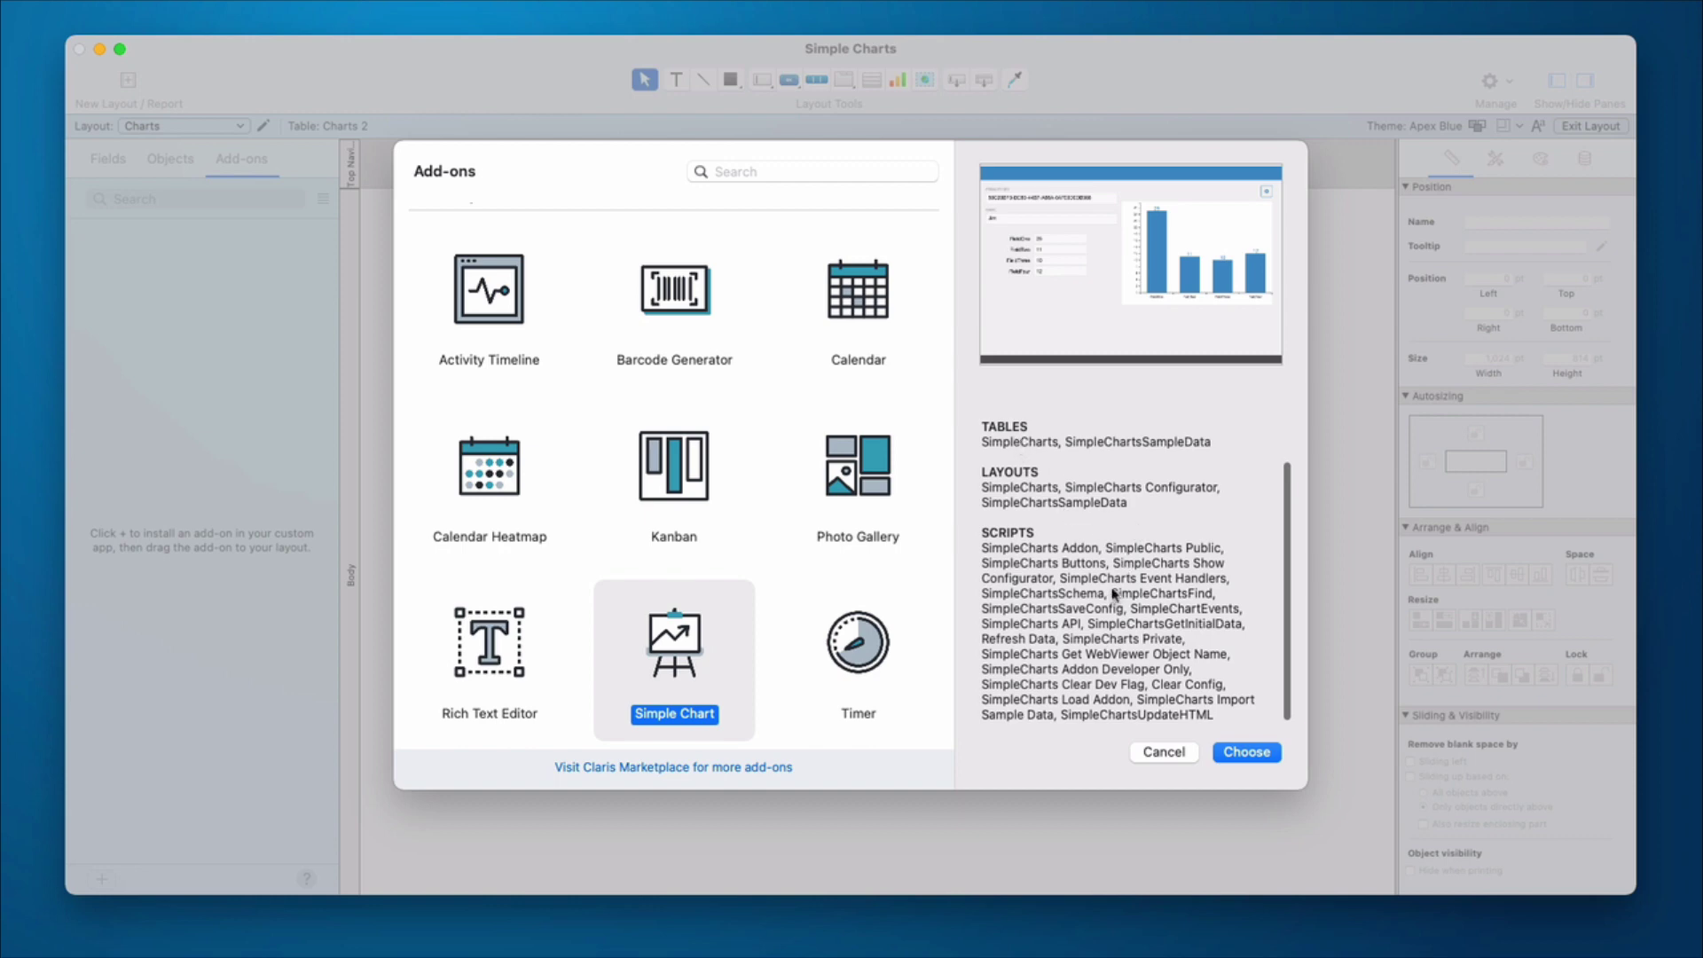
click(1256, 754)
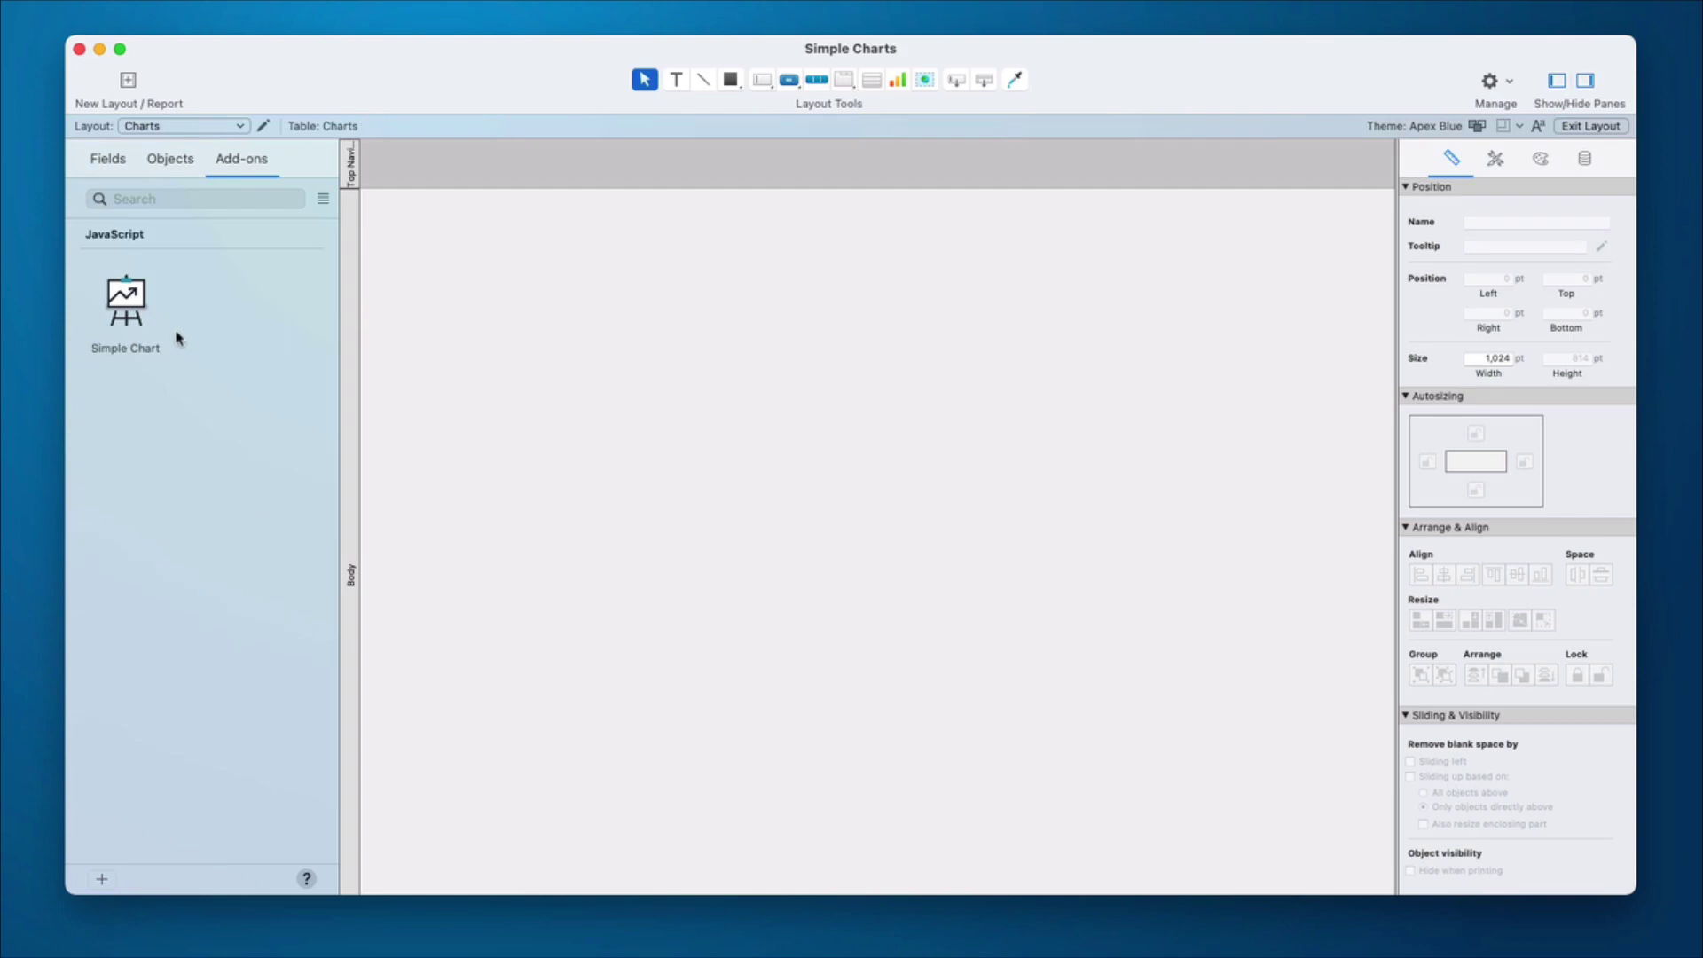
click(135, 317)
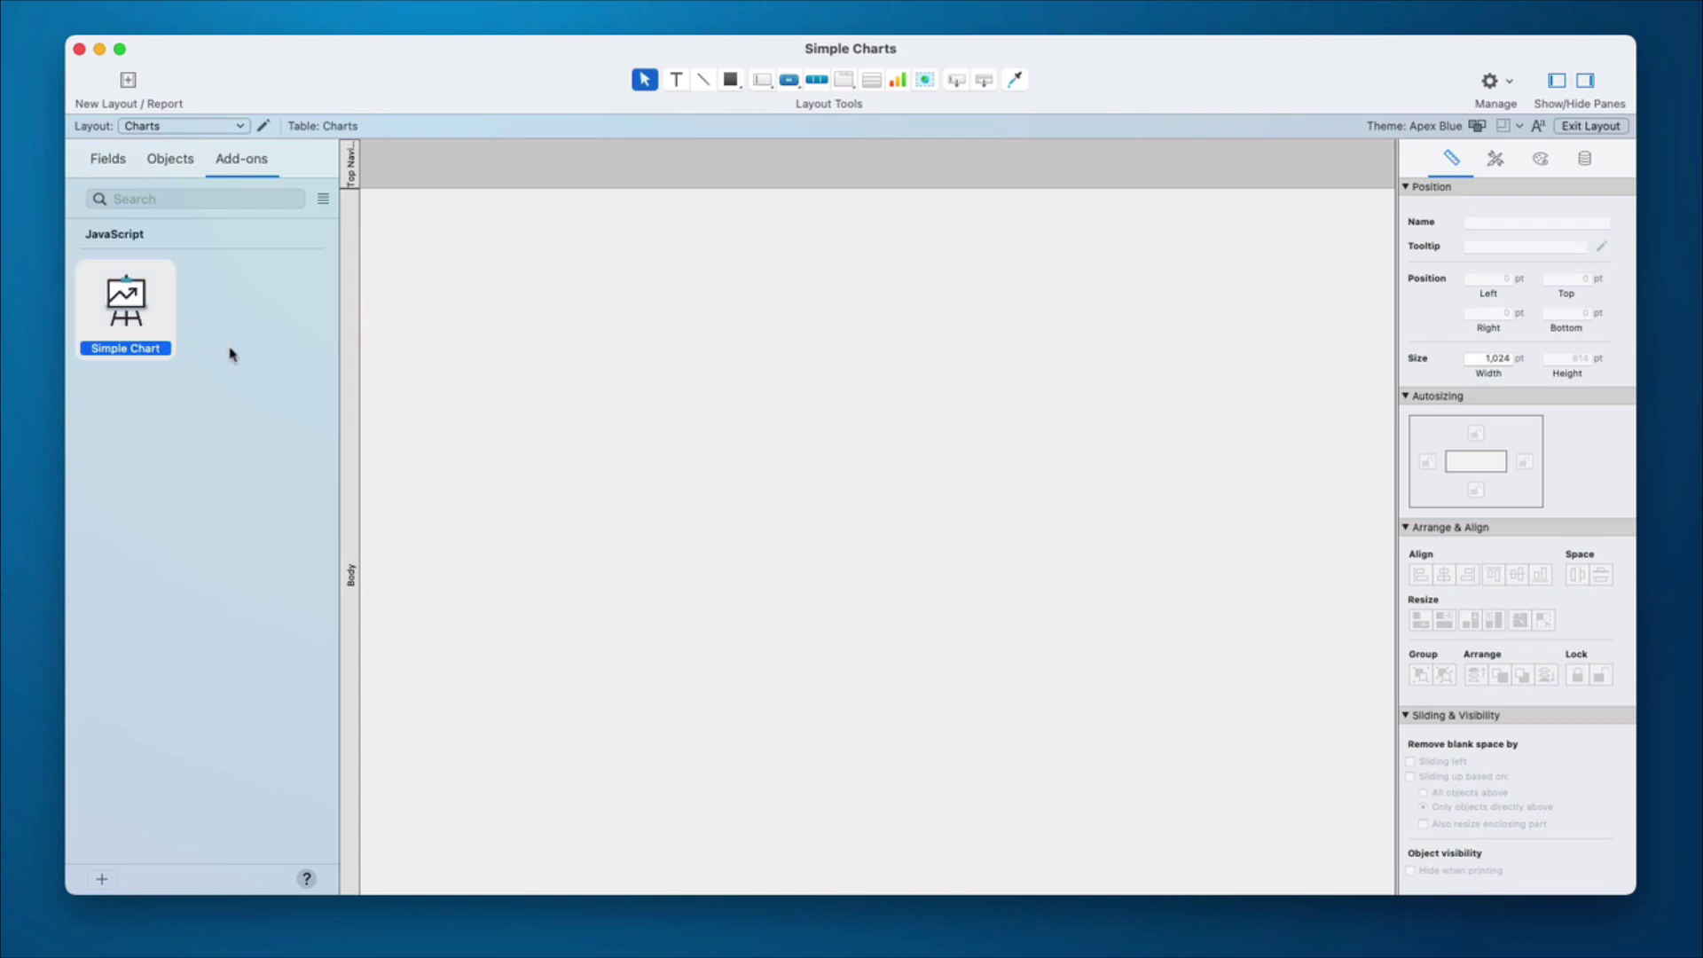
key(super+shift+s)
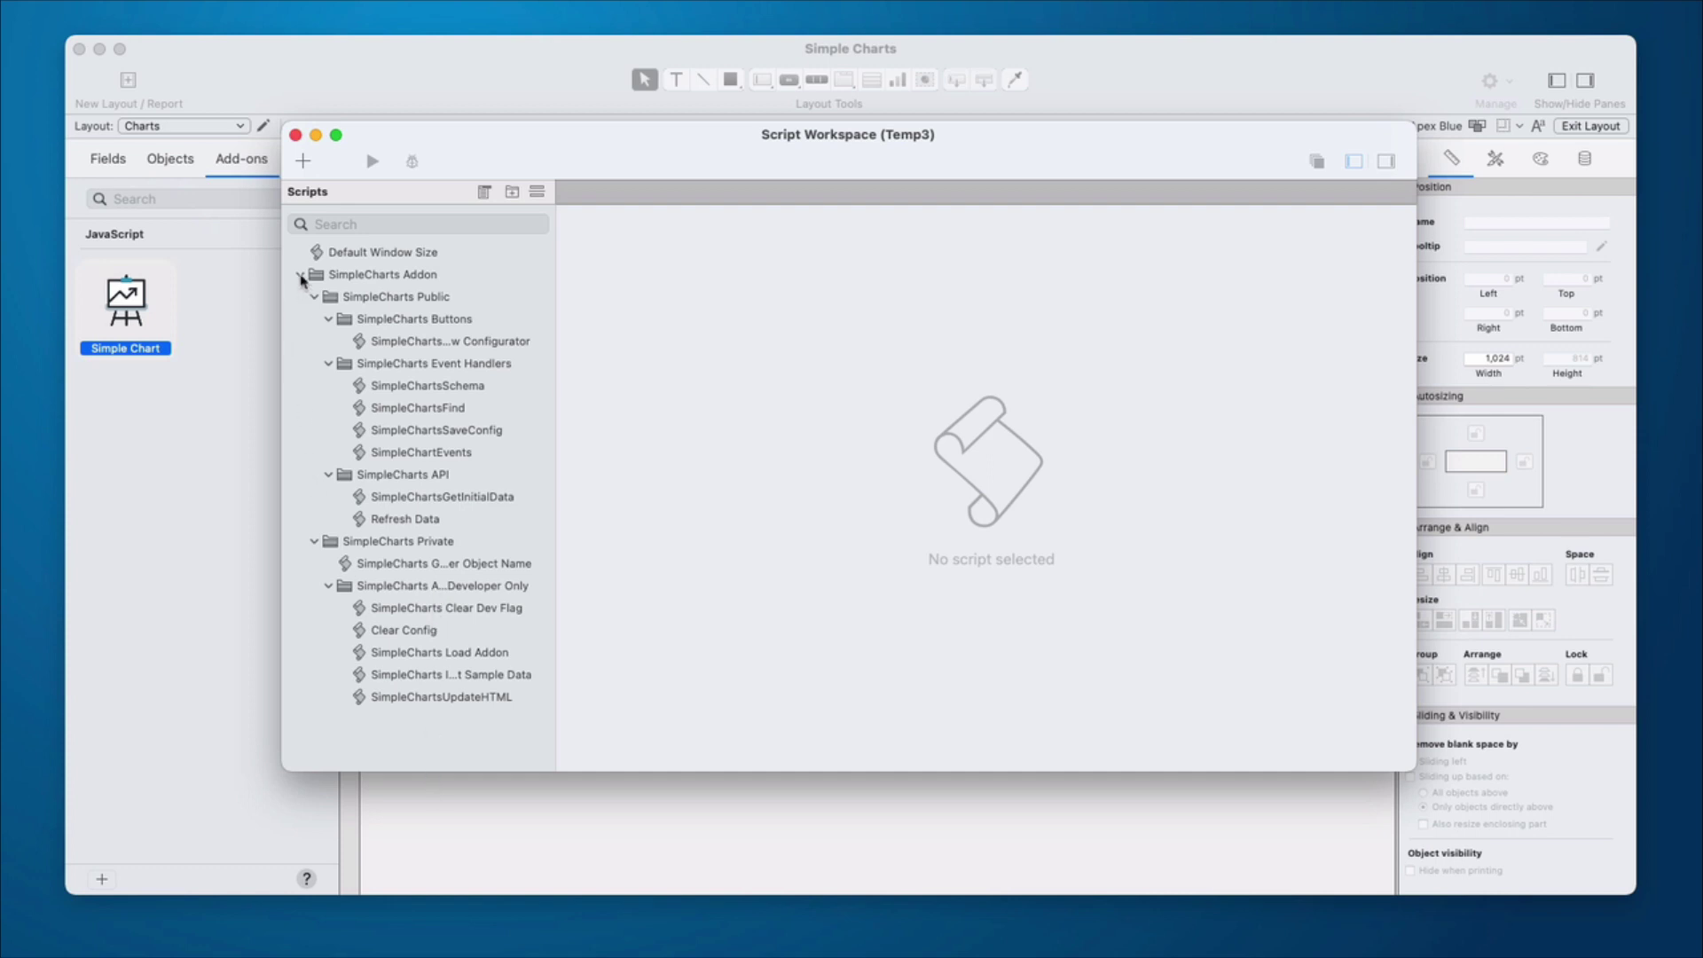
- Browse the SimpleCharts Addon and Public script folders, then drop a Simple Chart onto the layout and view it
click(300, 276)
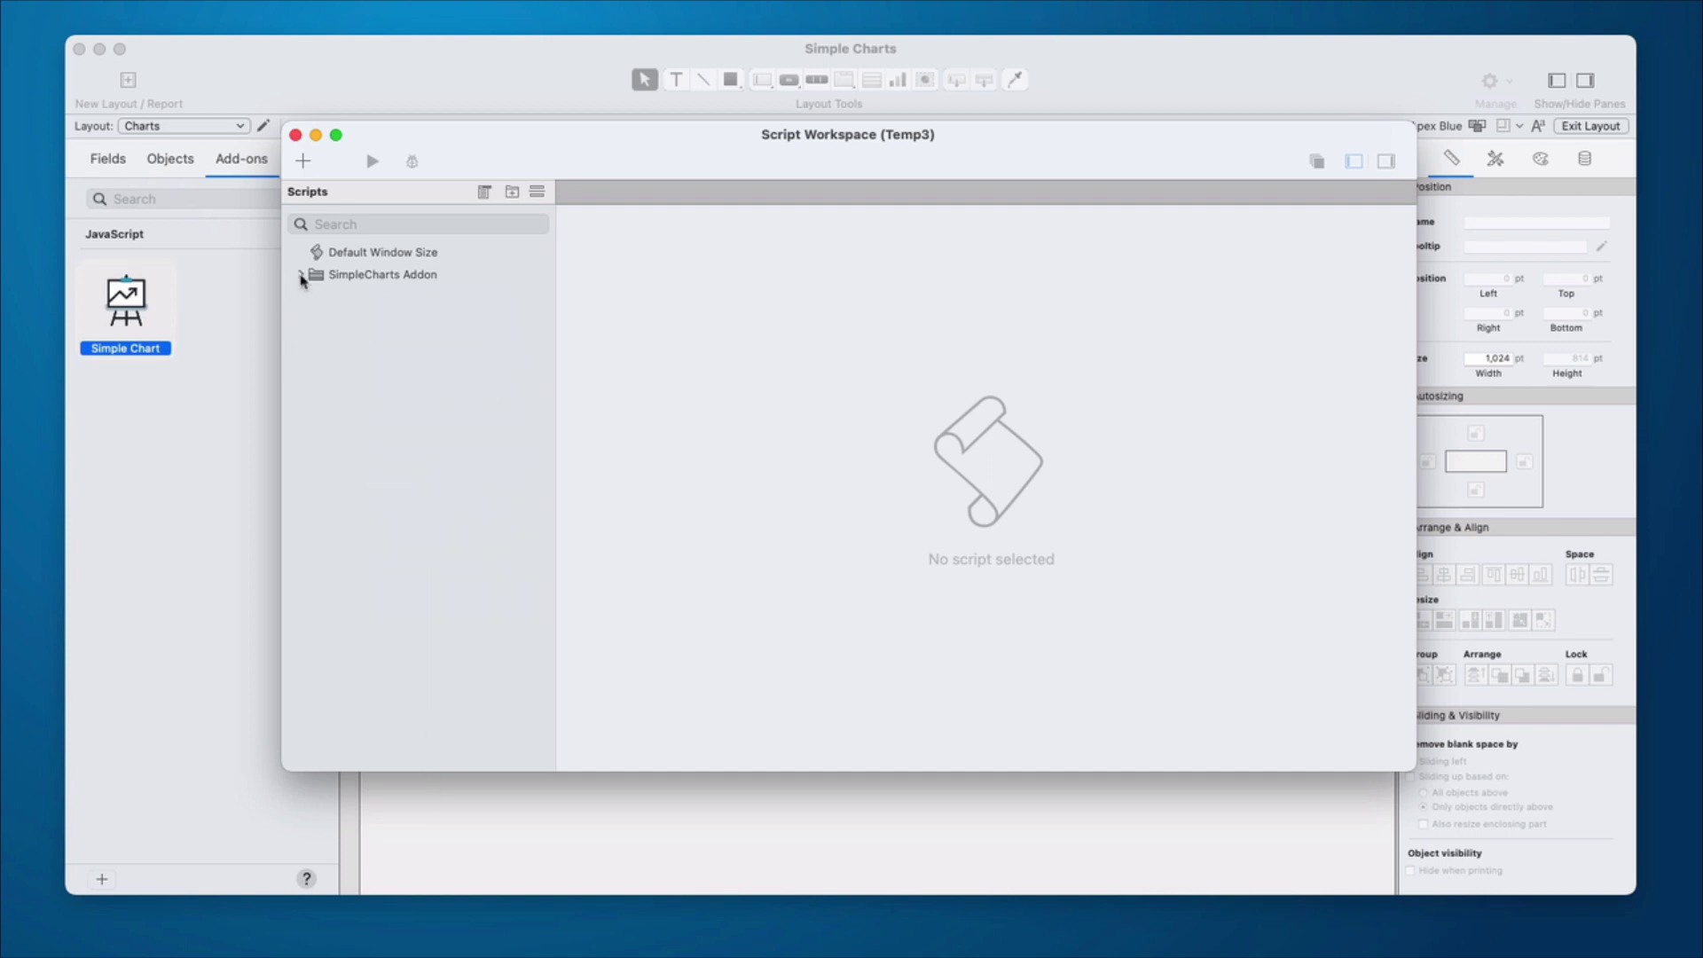
click(301, 276)
click(316, 297)
click(296, 135)
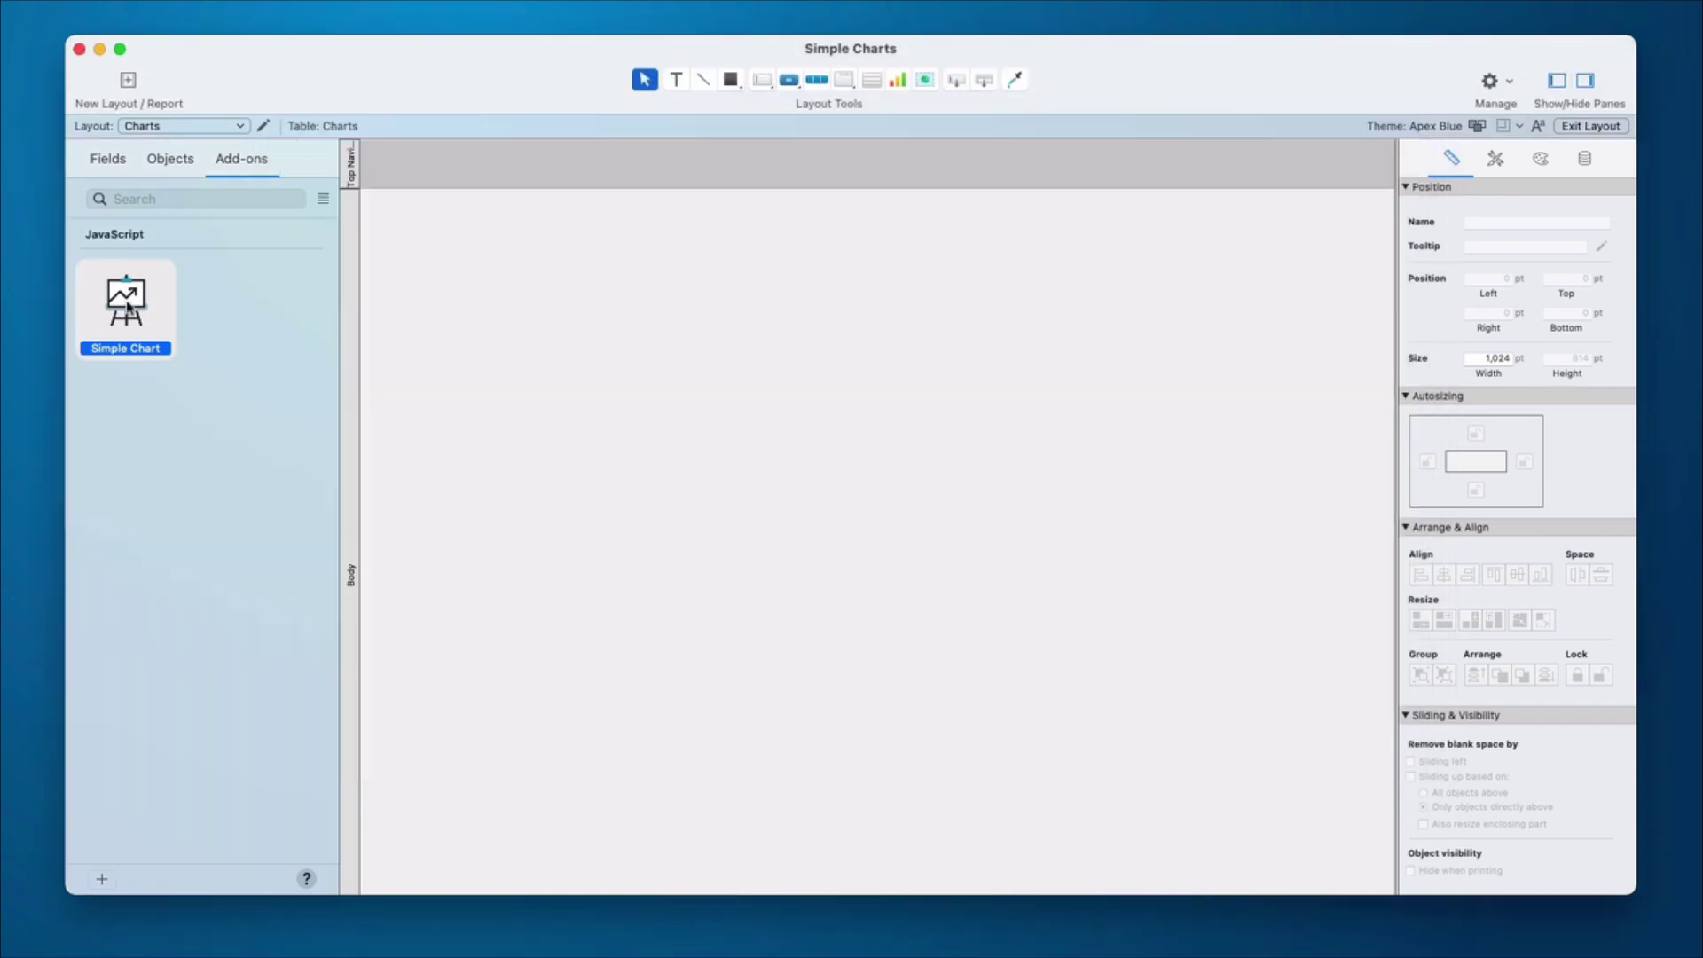
drag(126, 309, 426, 251)
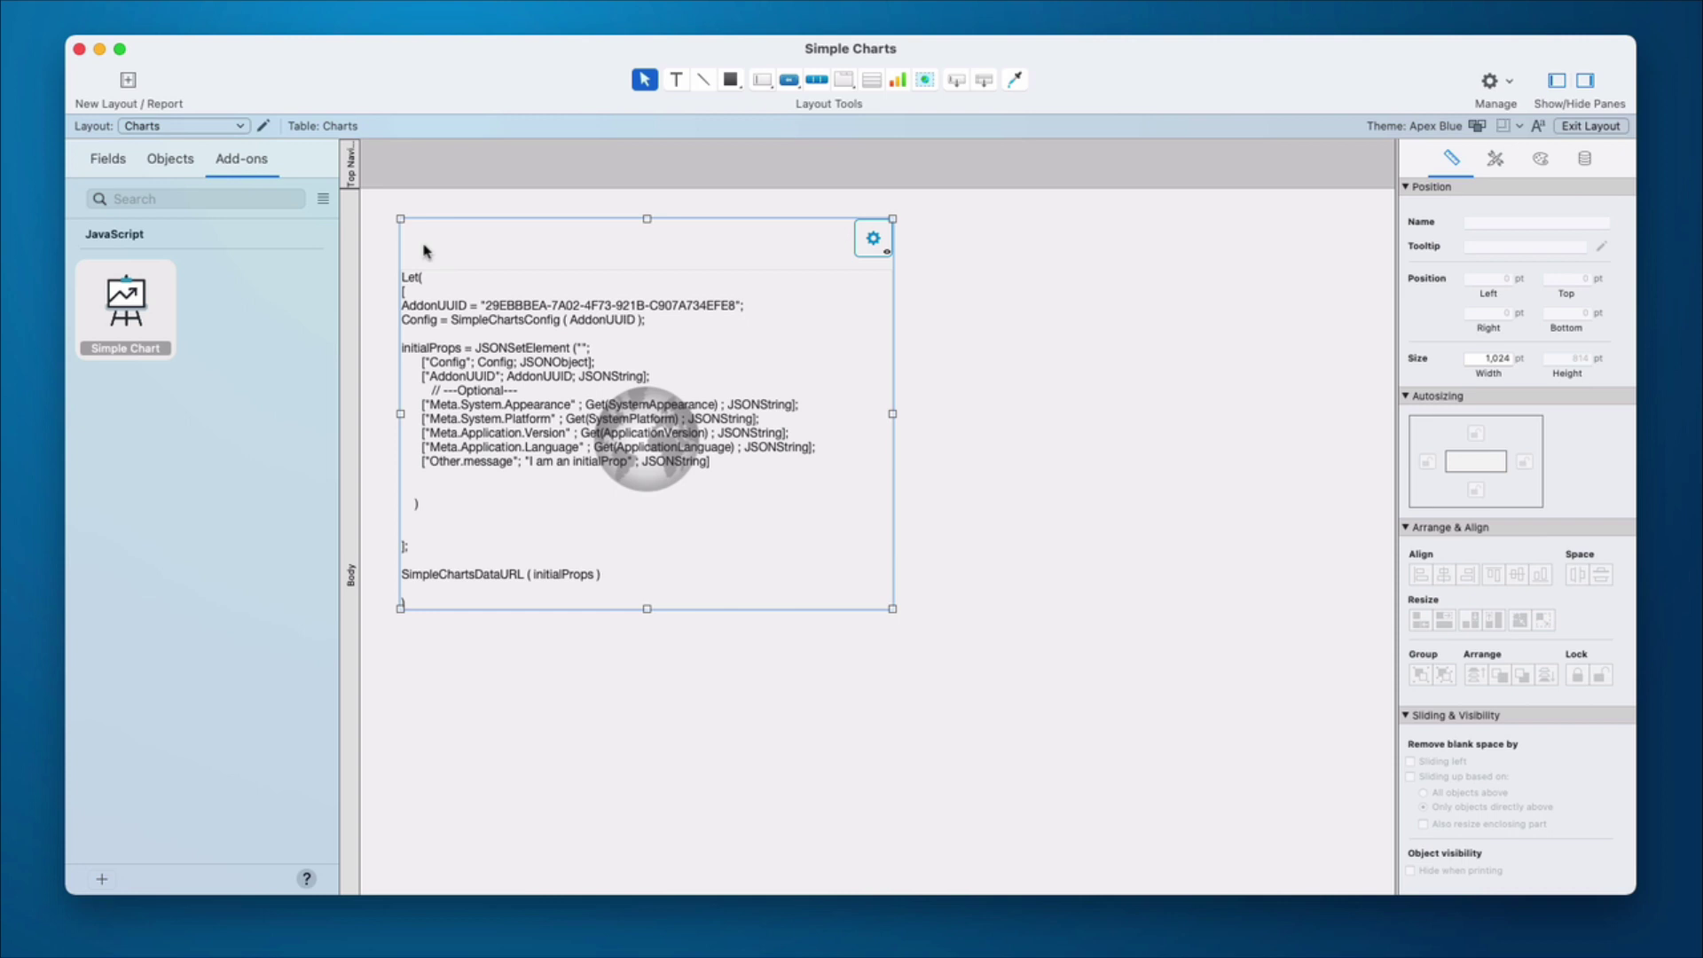
key(super+b)
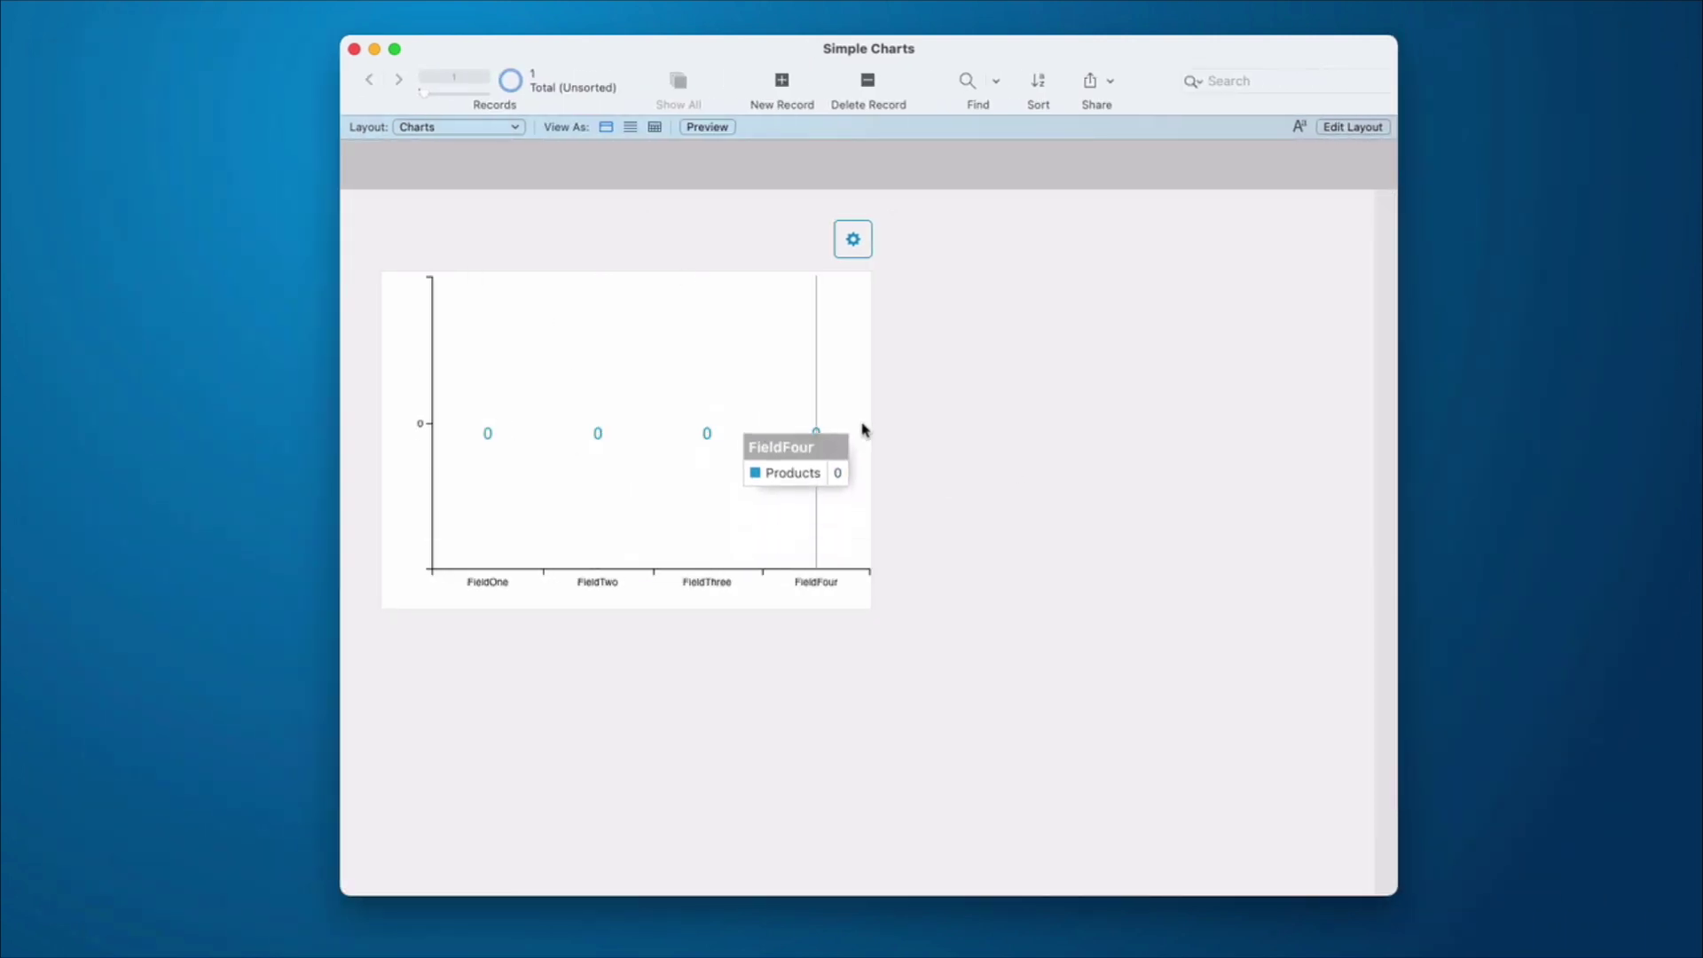
- Set the Charts layout to show records from SimpleChartsSampleData and return to Browse mode
key(super+l)
click(264, 127)
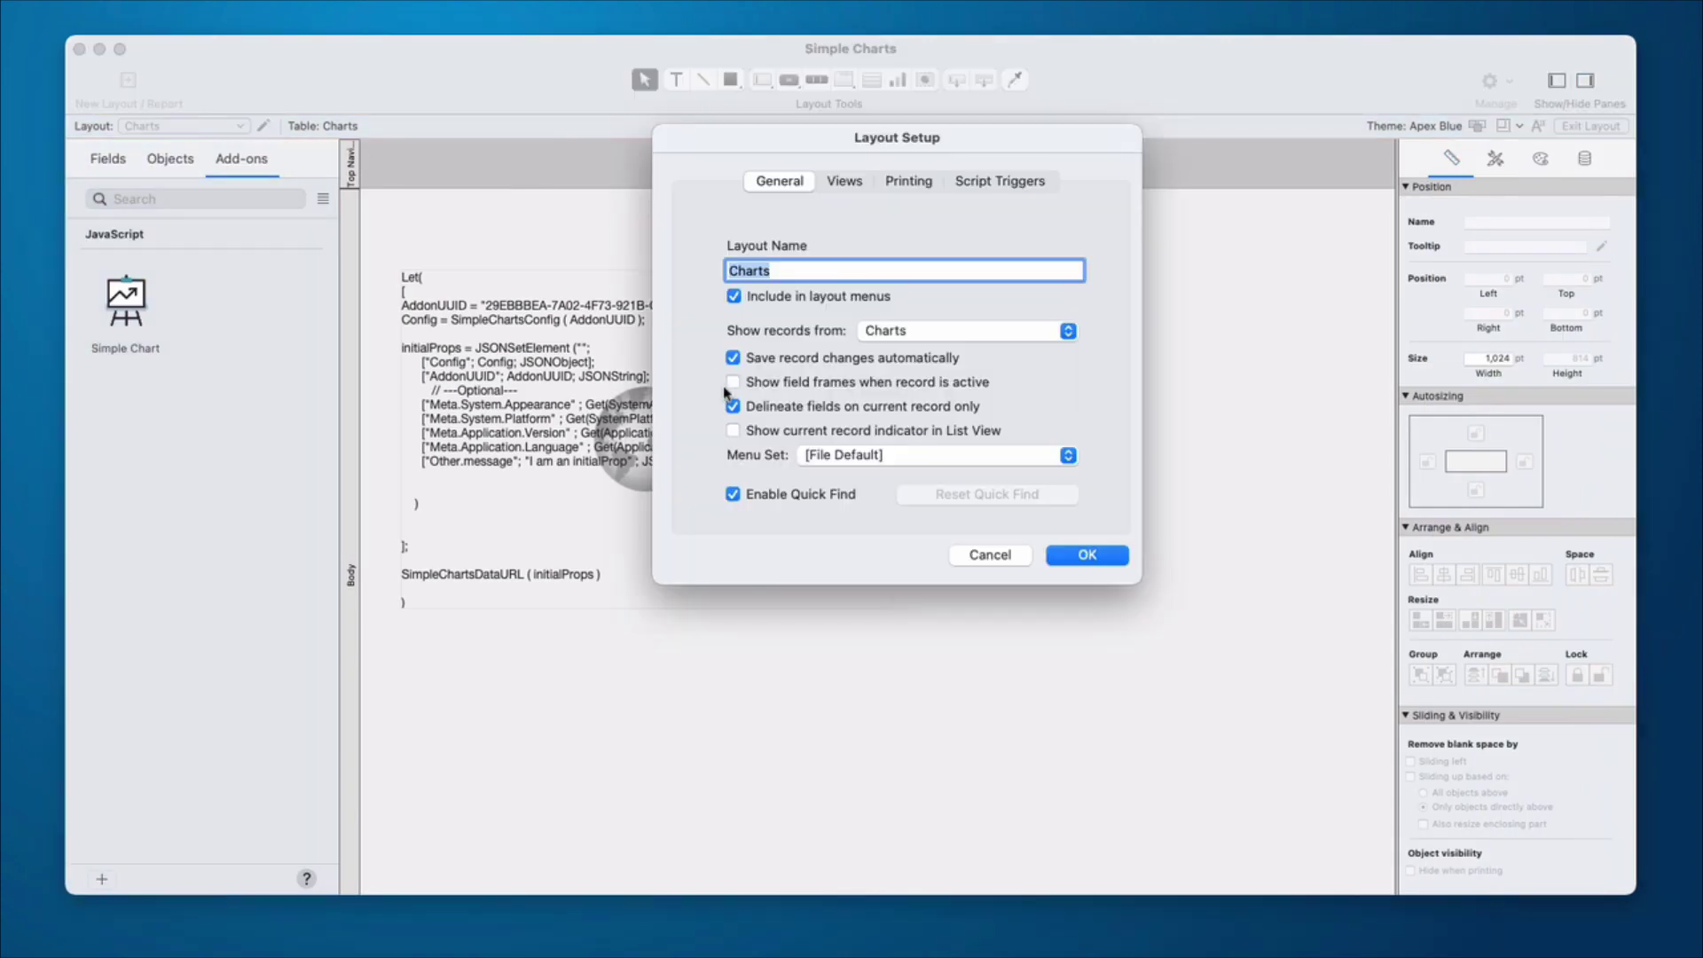
click(974, 335)
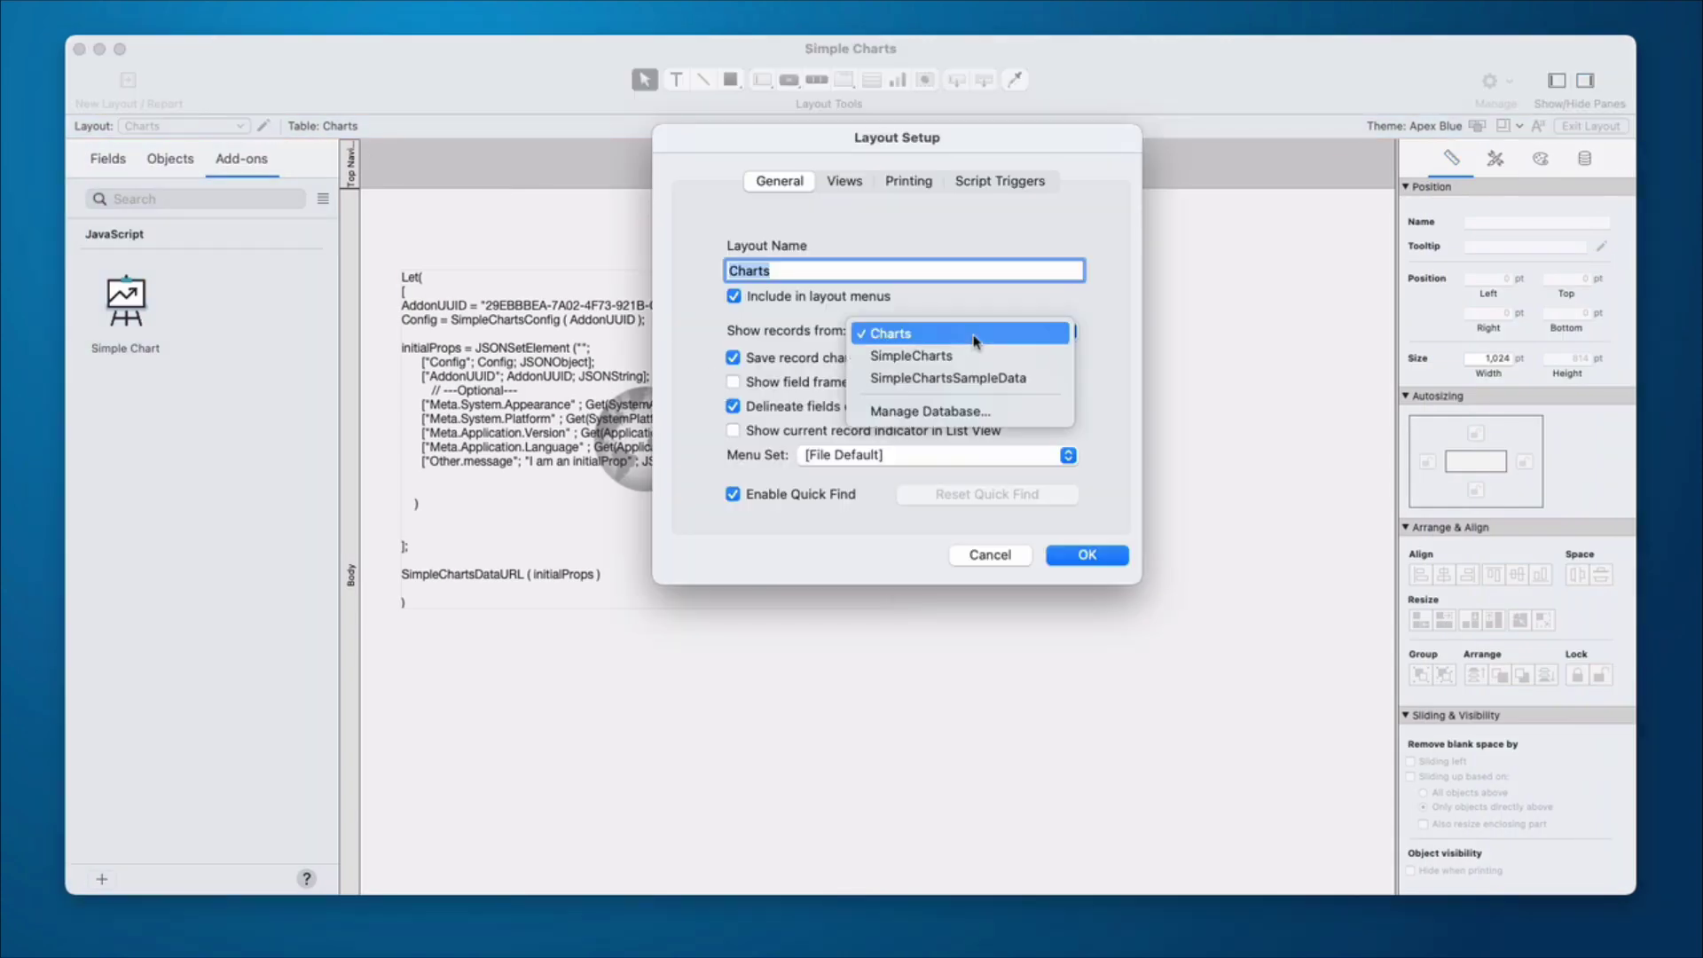
click(1029, 379)
click(1092, 556)
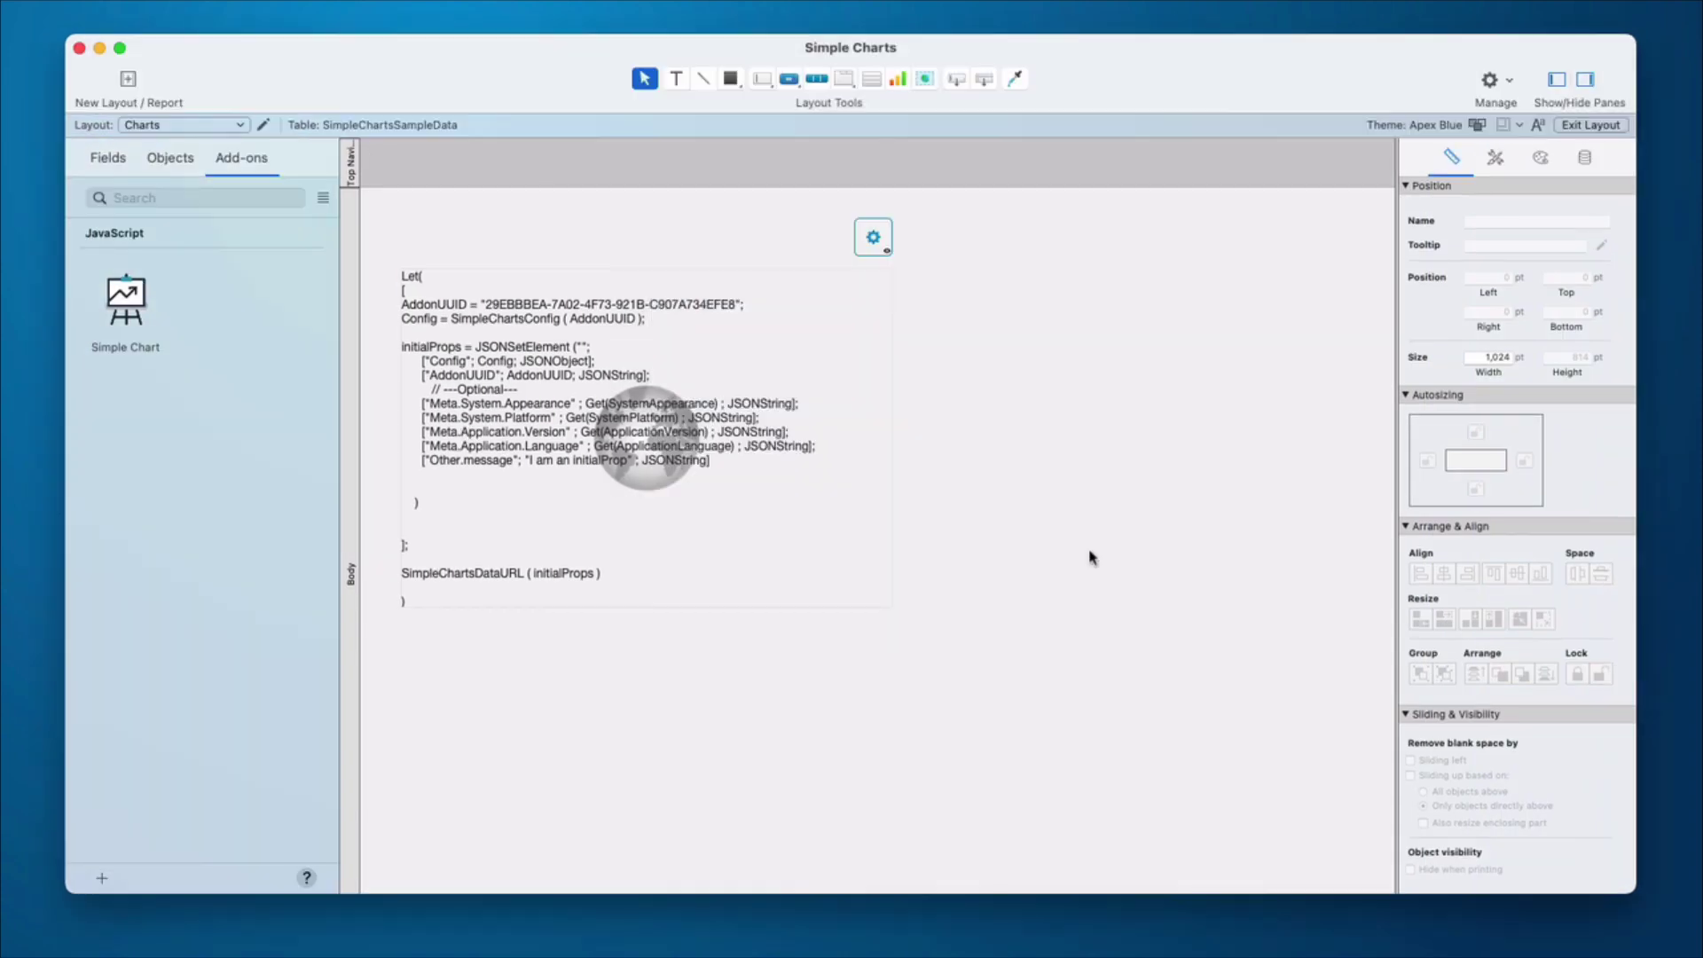
key(super+b)
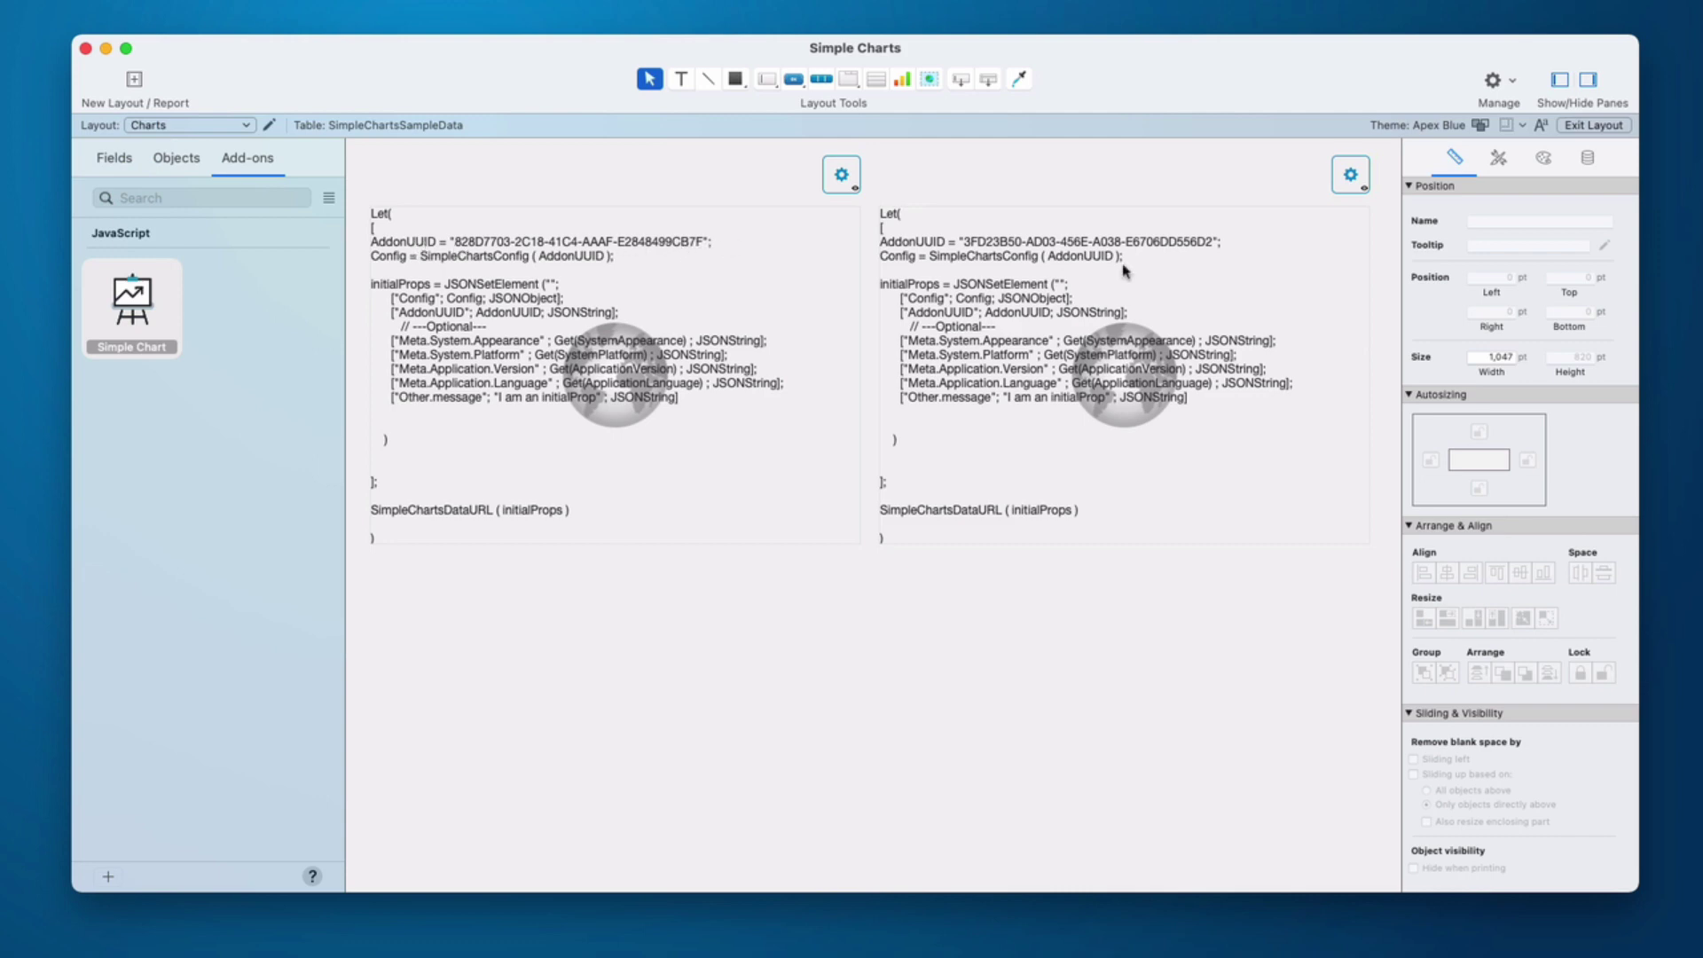
- Duplicate the left chart below it, align the copy, and view in Browse mode
click(743, 353)
drag(743, 352, 750, 771)
drag(614, 752, 608, 737)
click(874, 771)
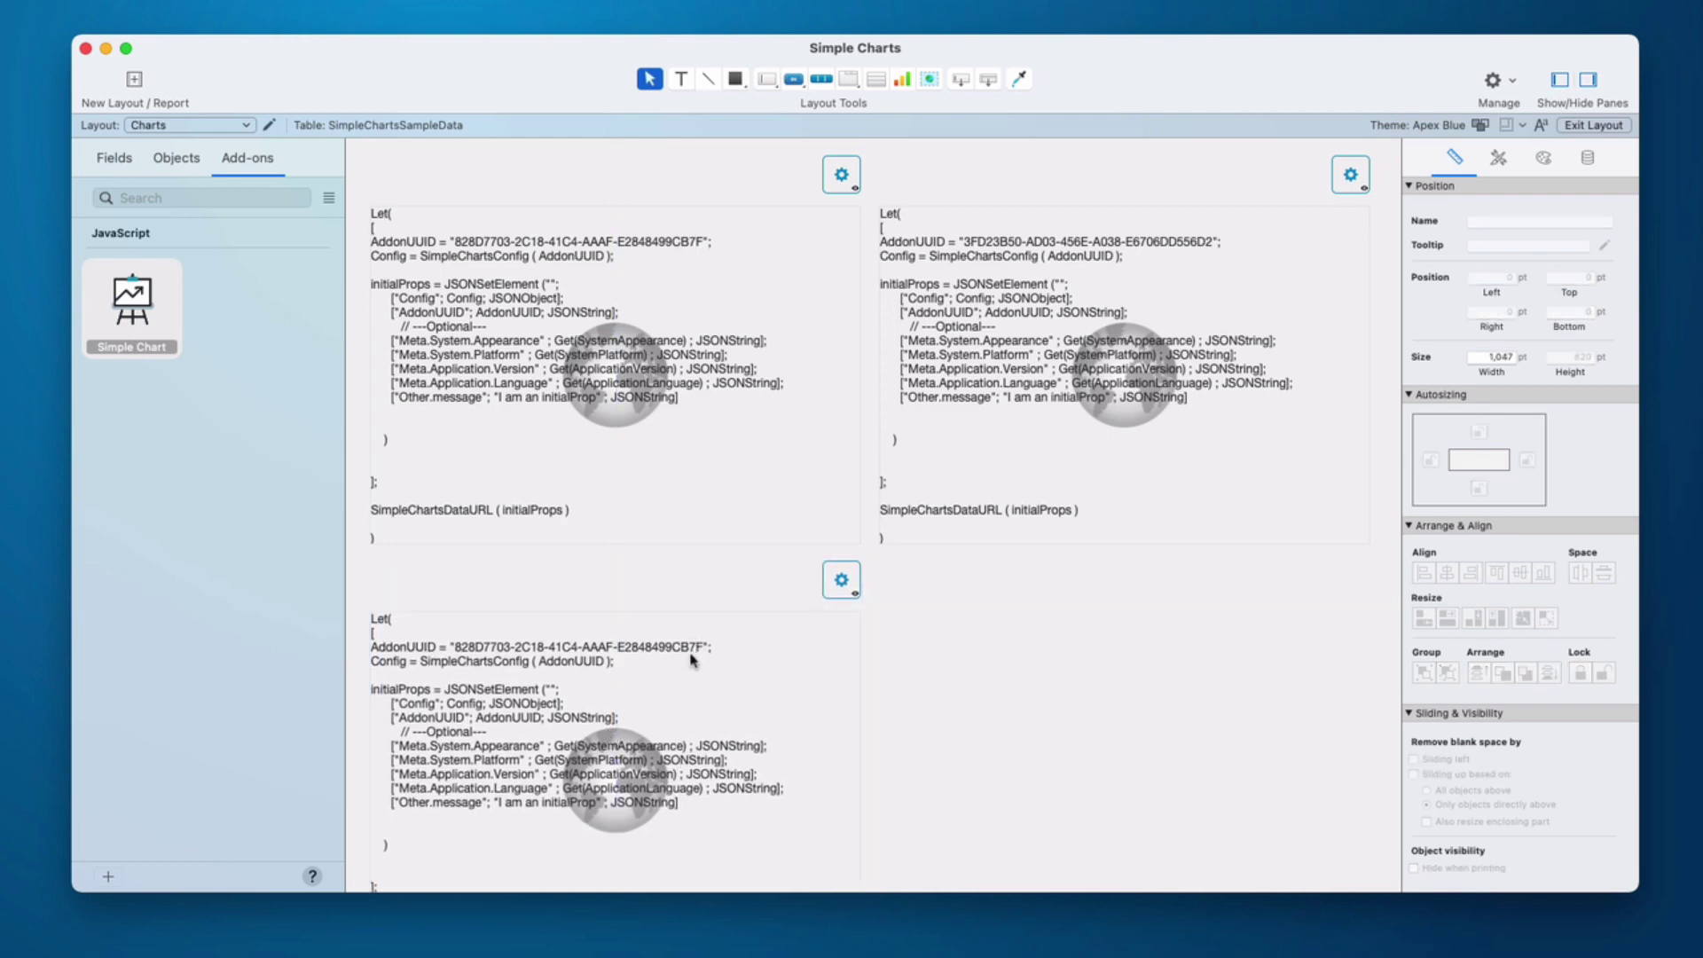
key(super+b)
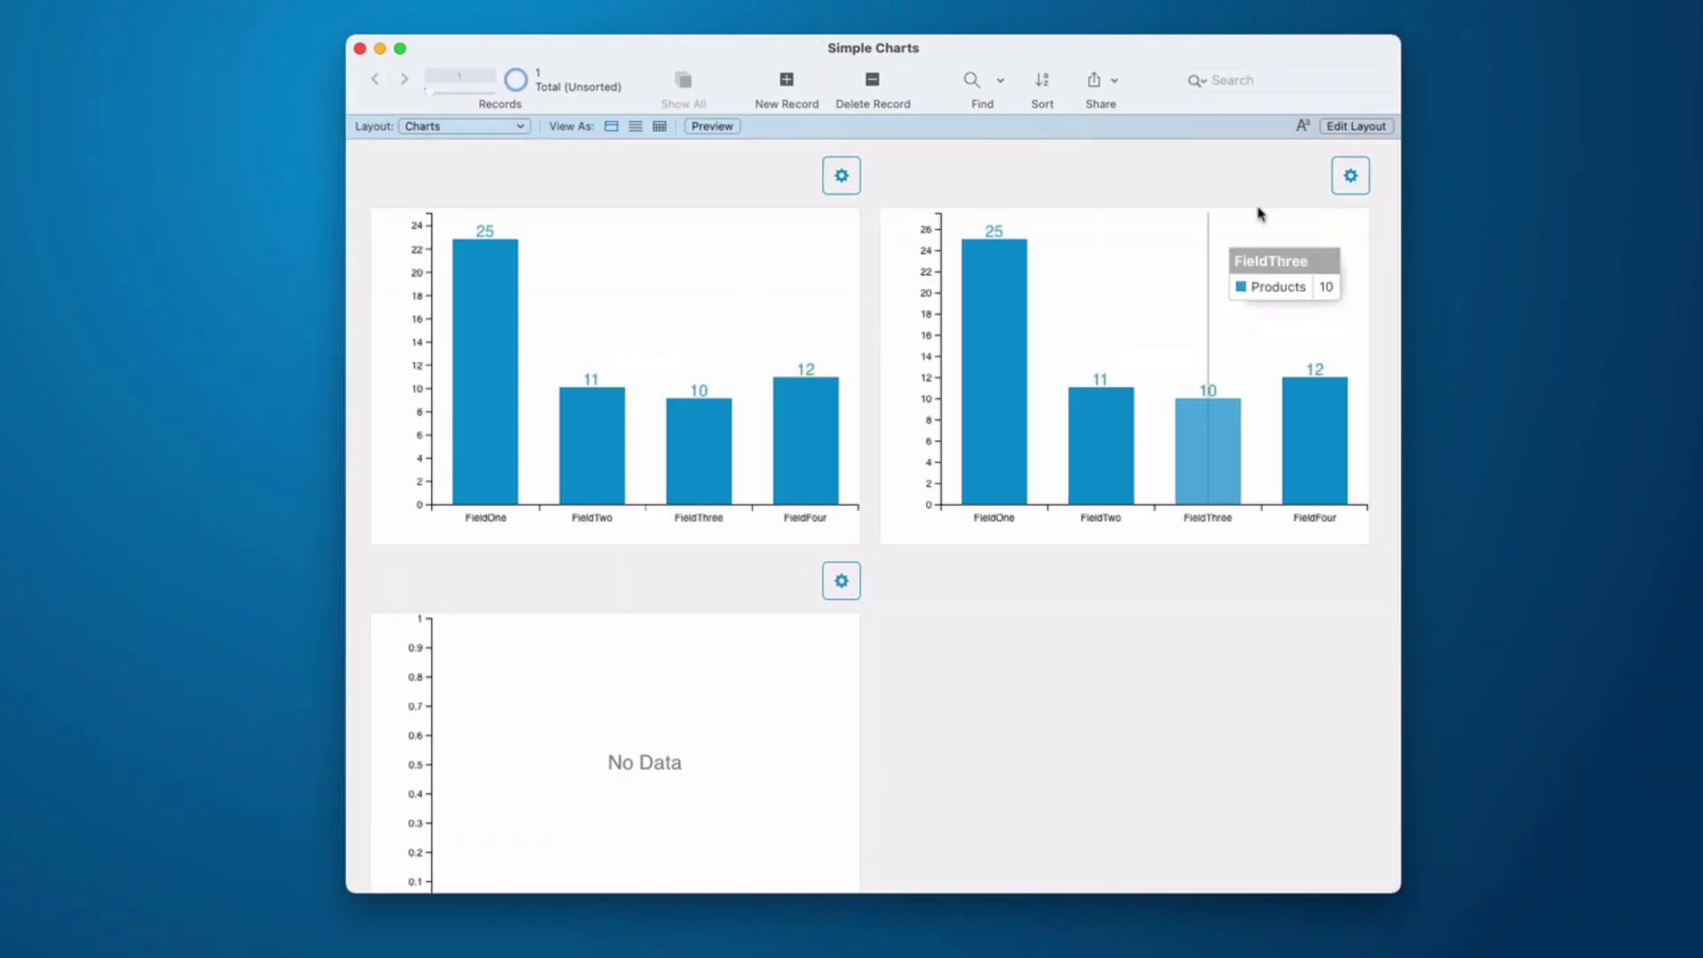
- Source the top-right chart from SimpleChartsSampleData with FieldOne and FieldTwo as data fields
click(1349, 177)
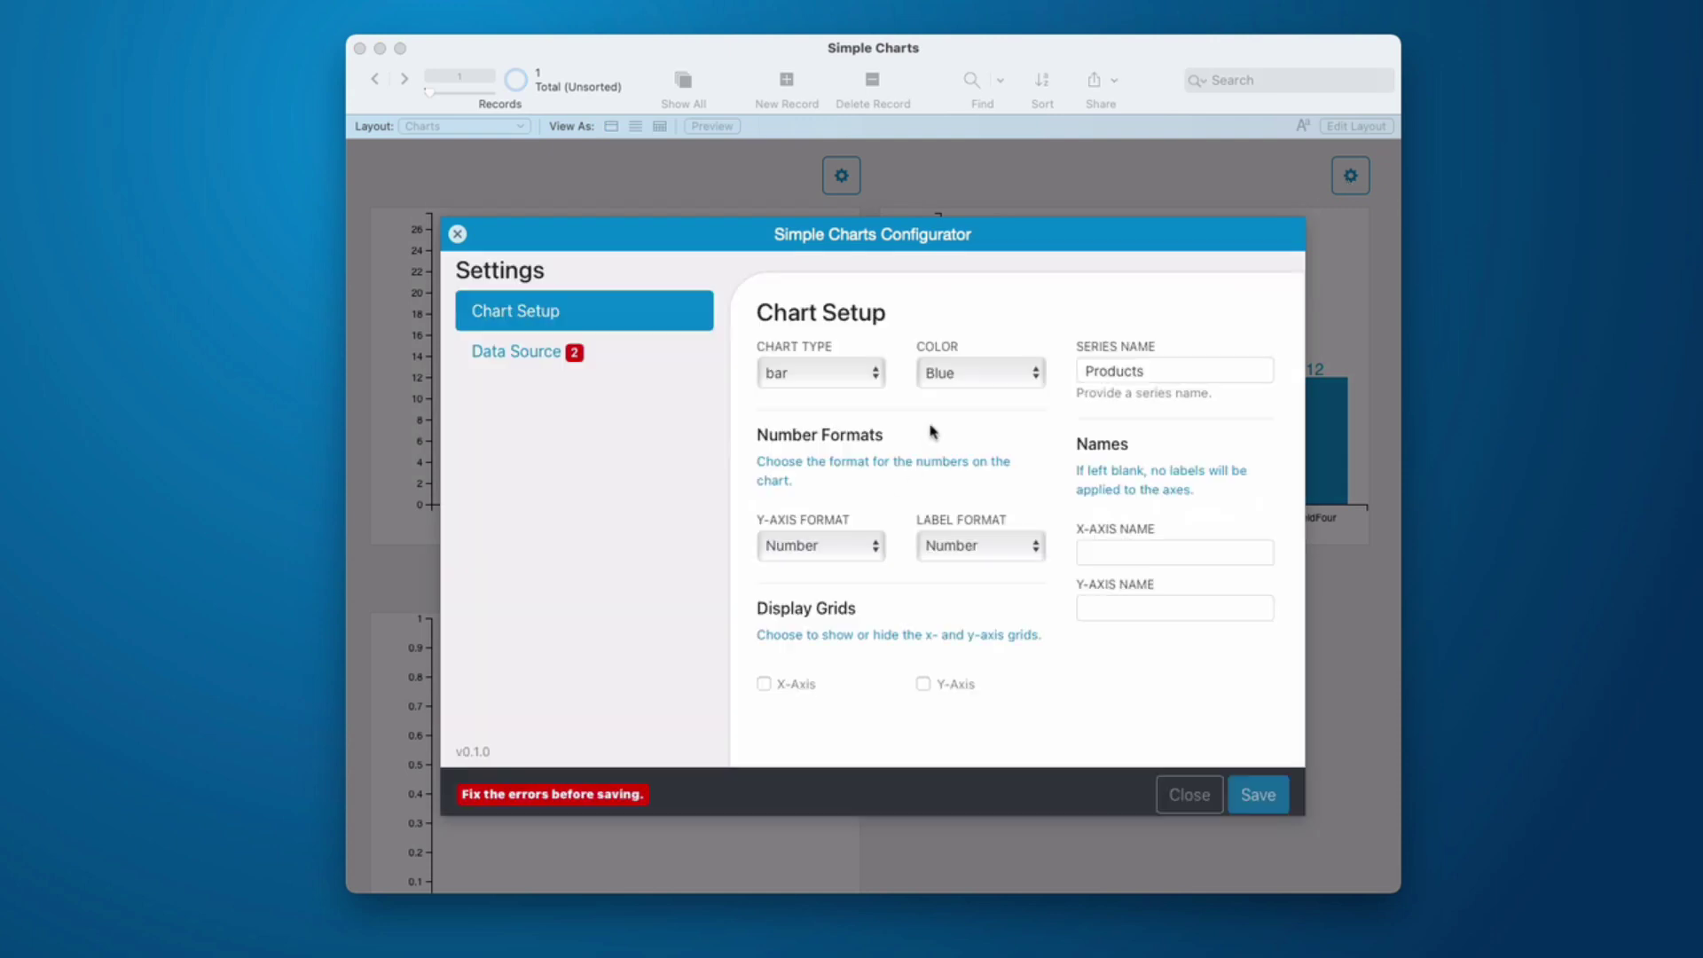
click(584, 351)
click(825, 372)
click(859, 437)
click(859, 552)
click(867, 574)
click(887, 612)
click(891, 658)
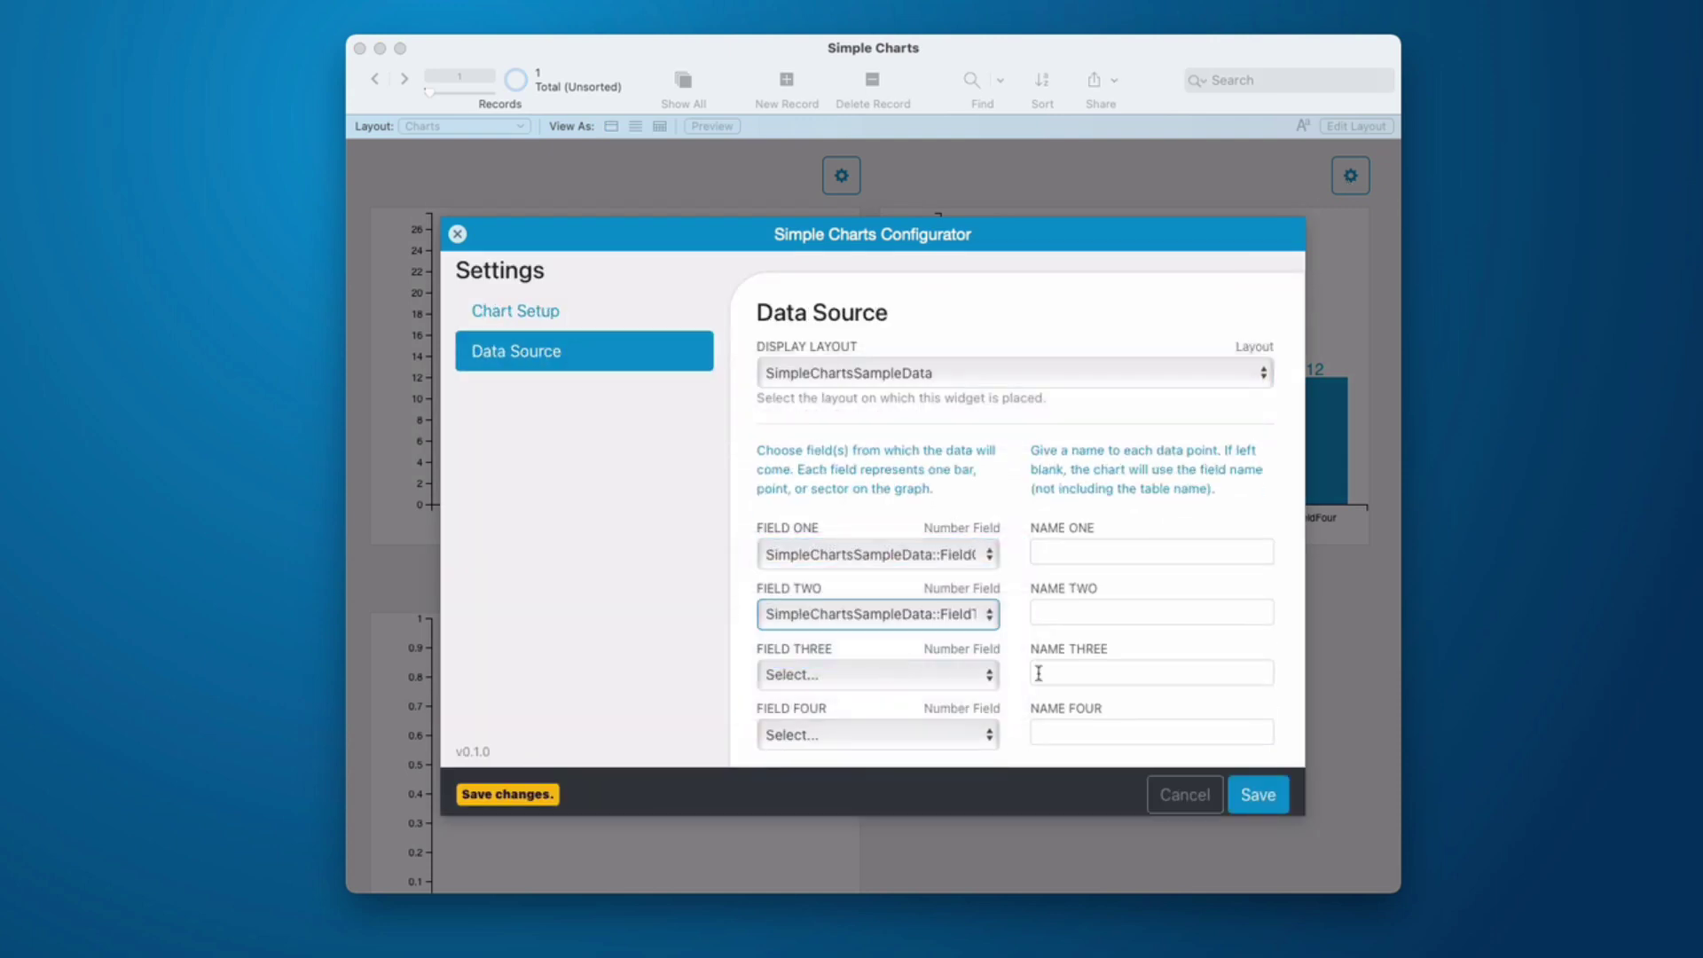
- Set that chart's type to line and save the configuration
click(581, 324)
click(829, 372)
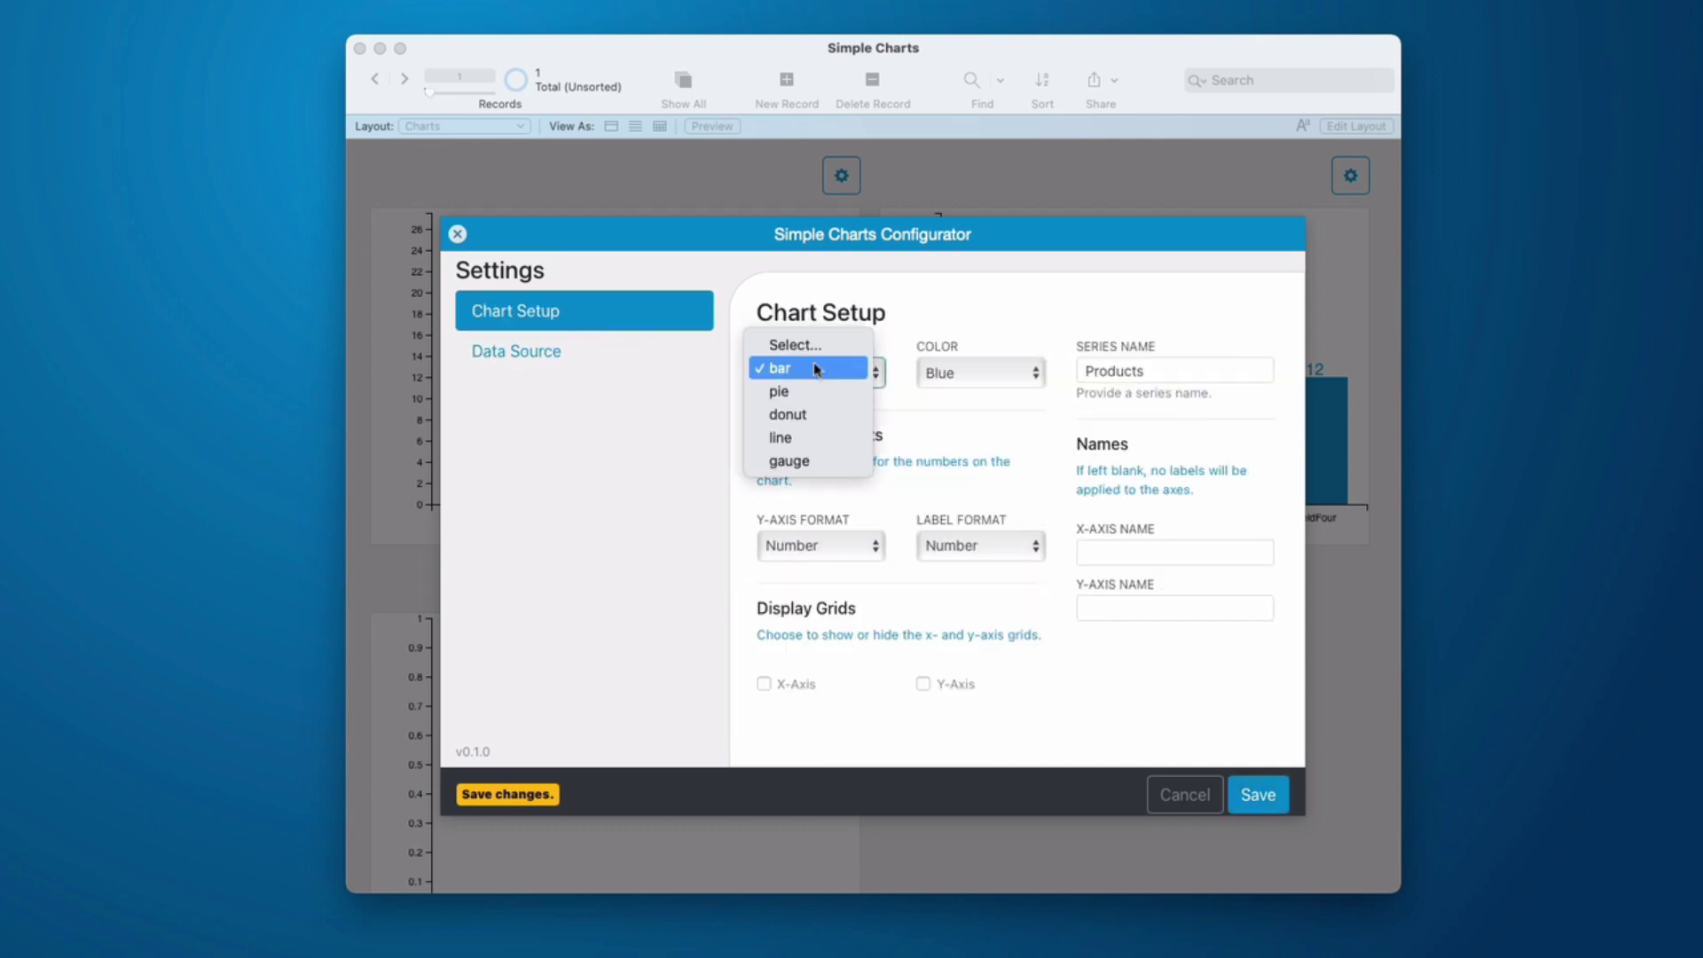
click(821, 436)
click(1256, 789)
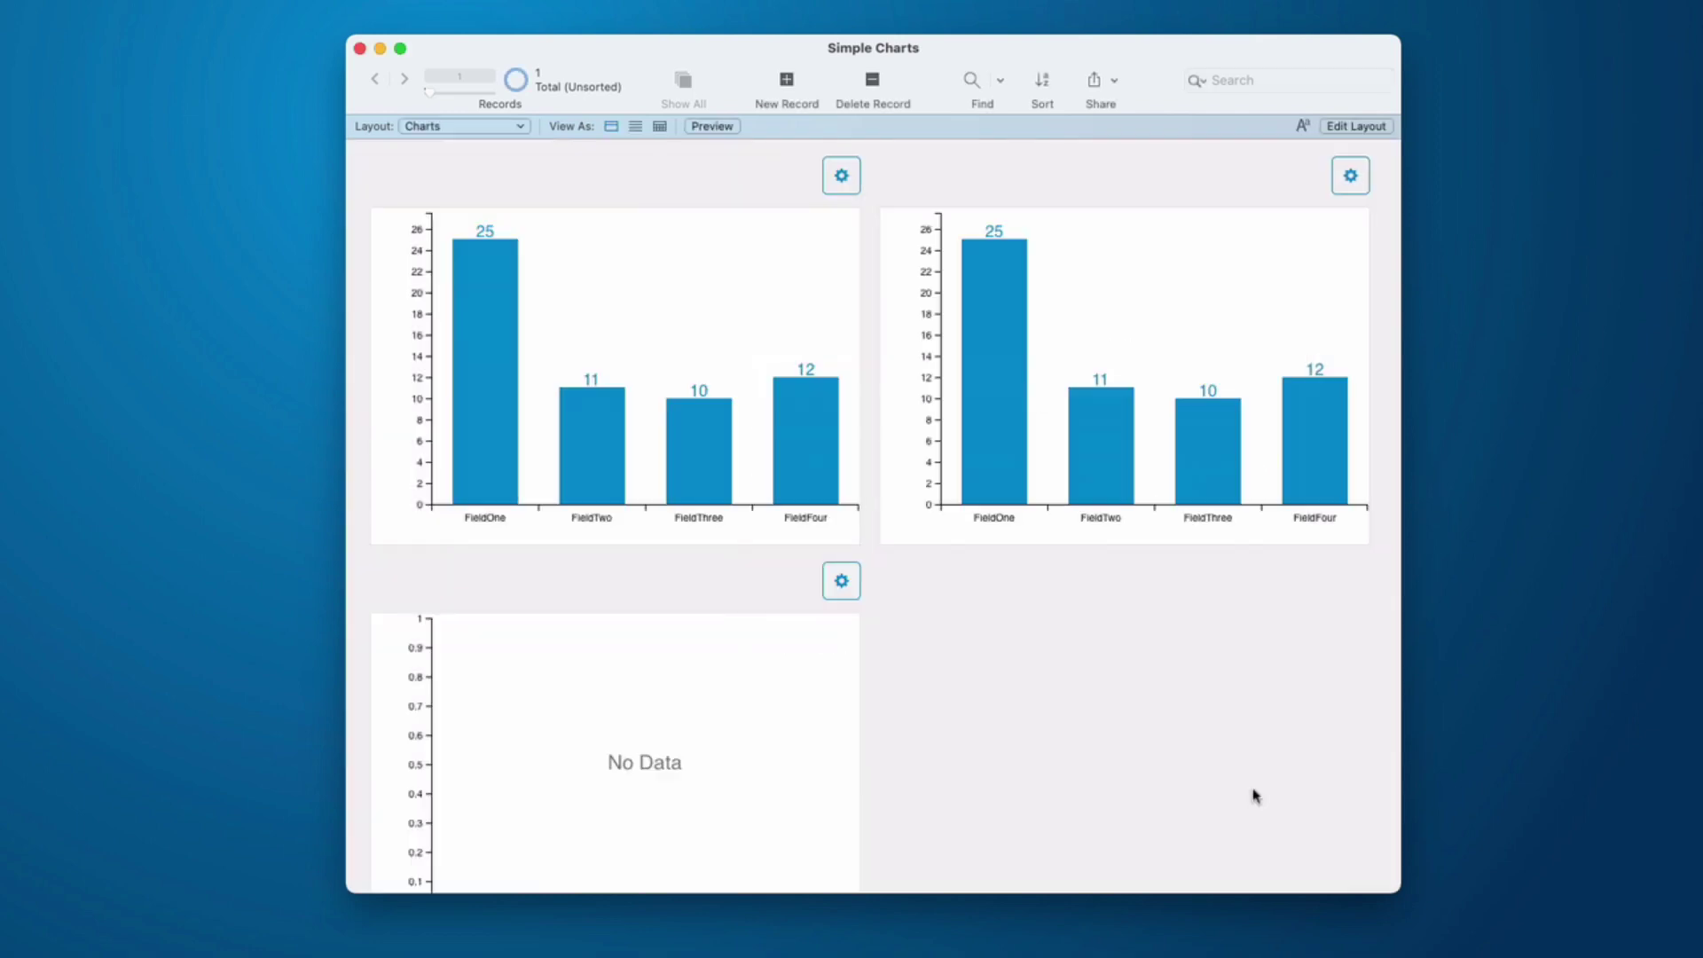
scroll(875, 628, down, 2)
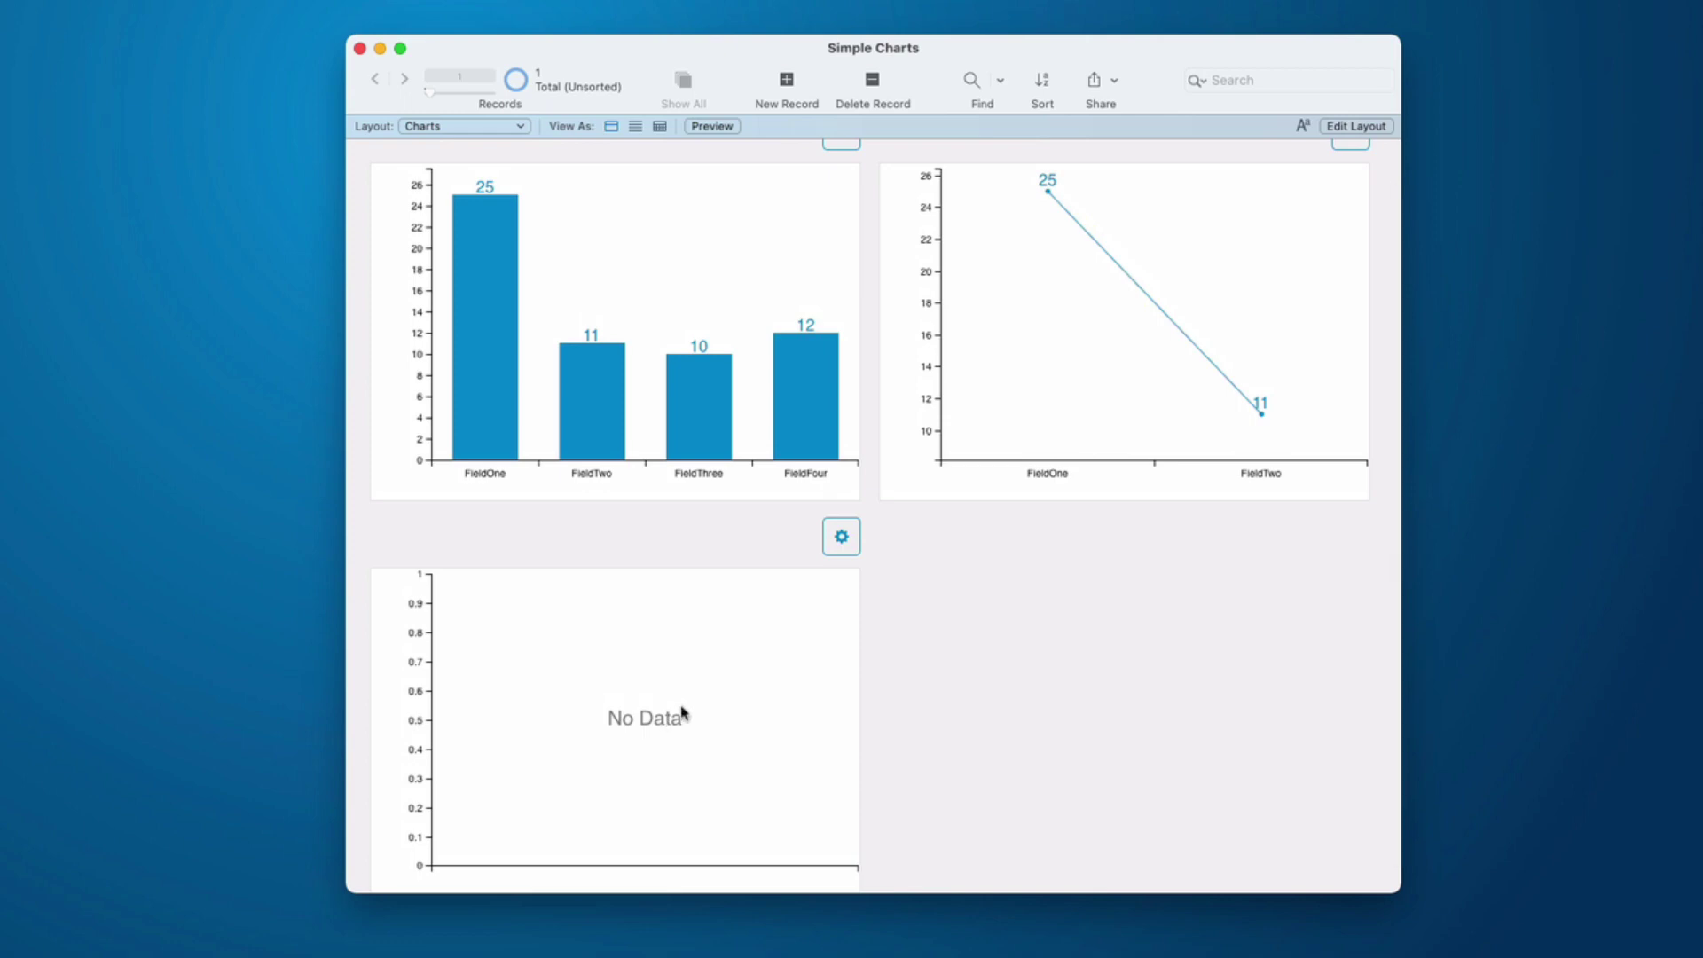
- Delete 'Copy' from the duplicated chart's object name in the Inspector
key(super+l)
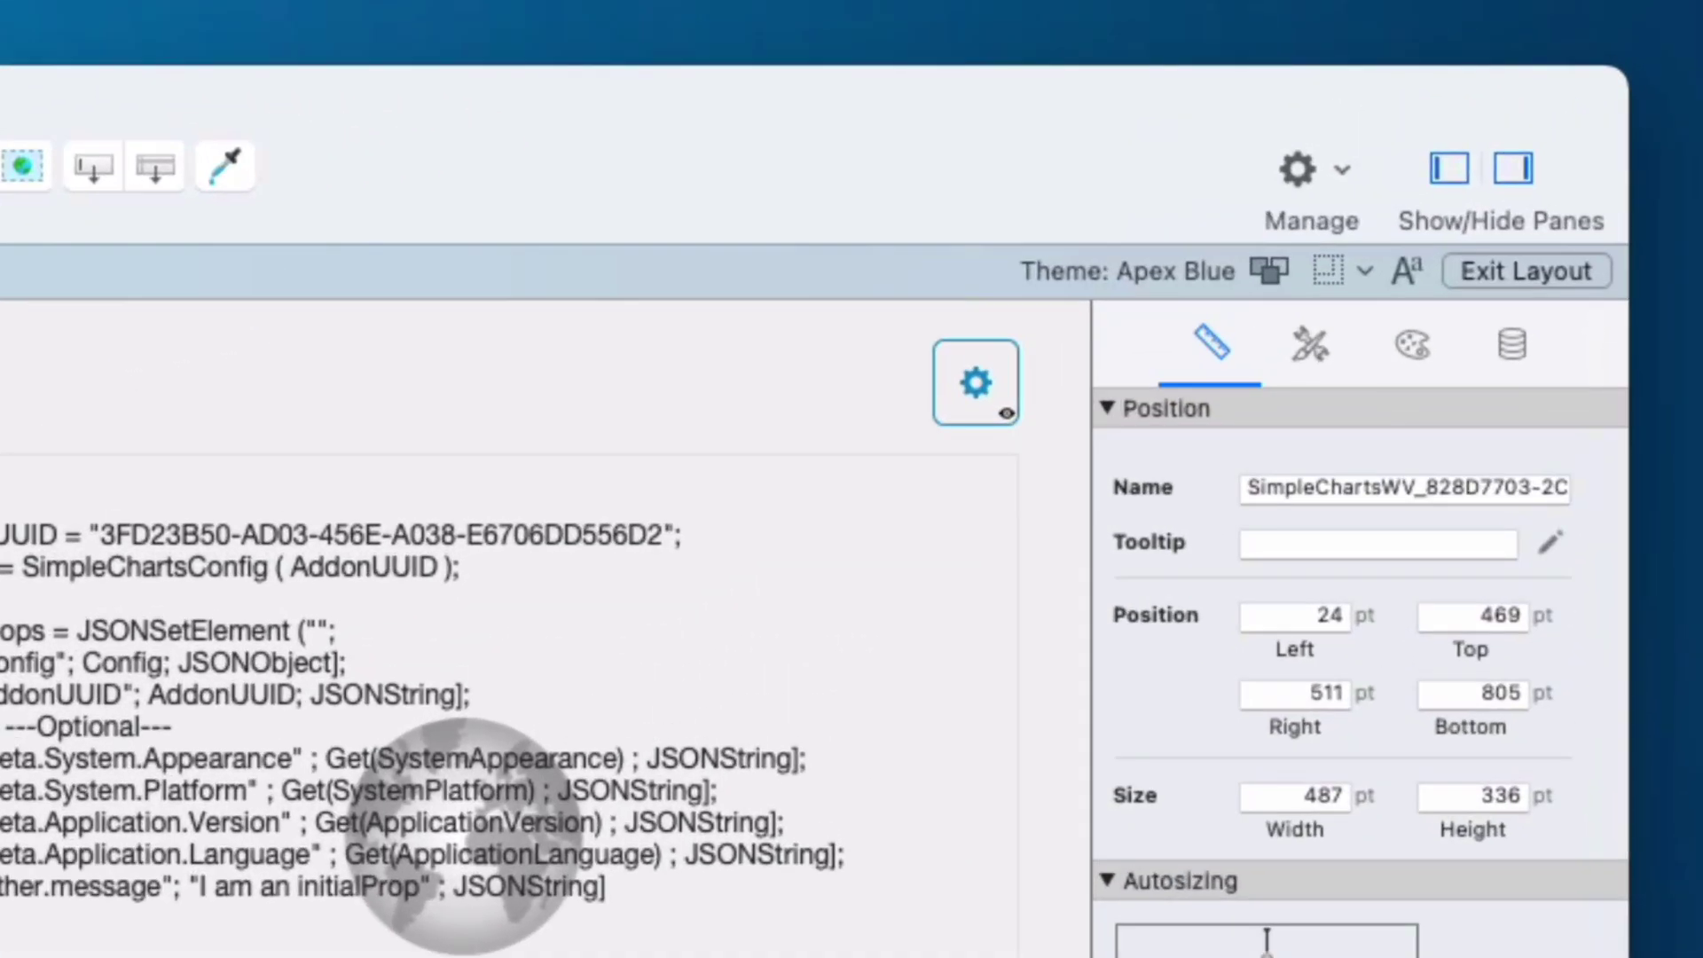
drag(1412, 488, 1677, 486)
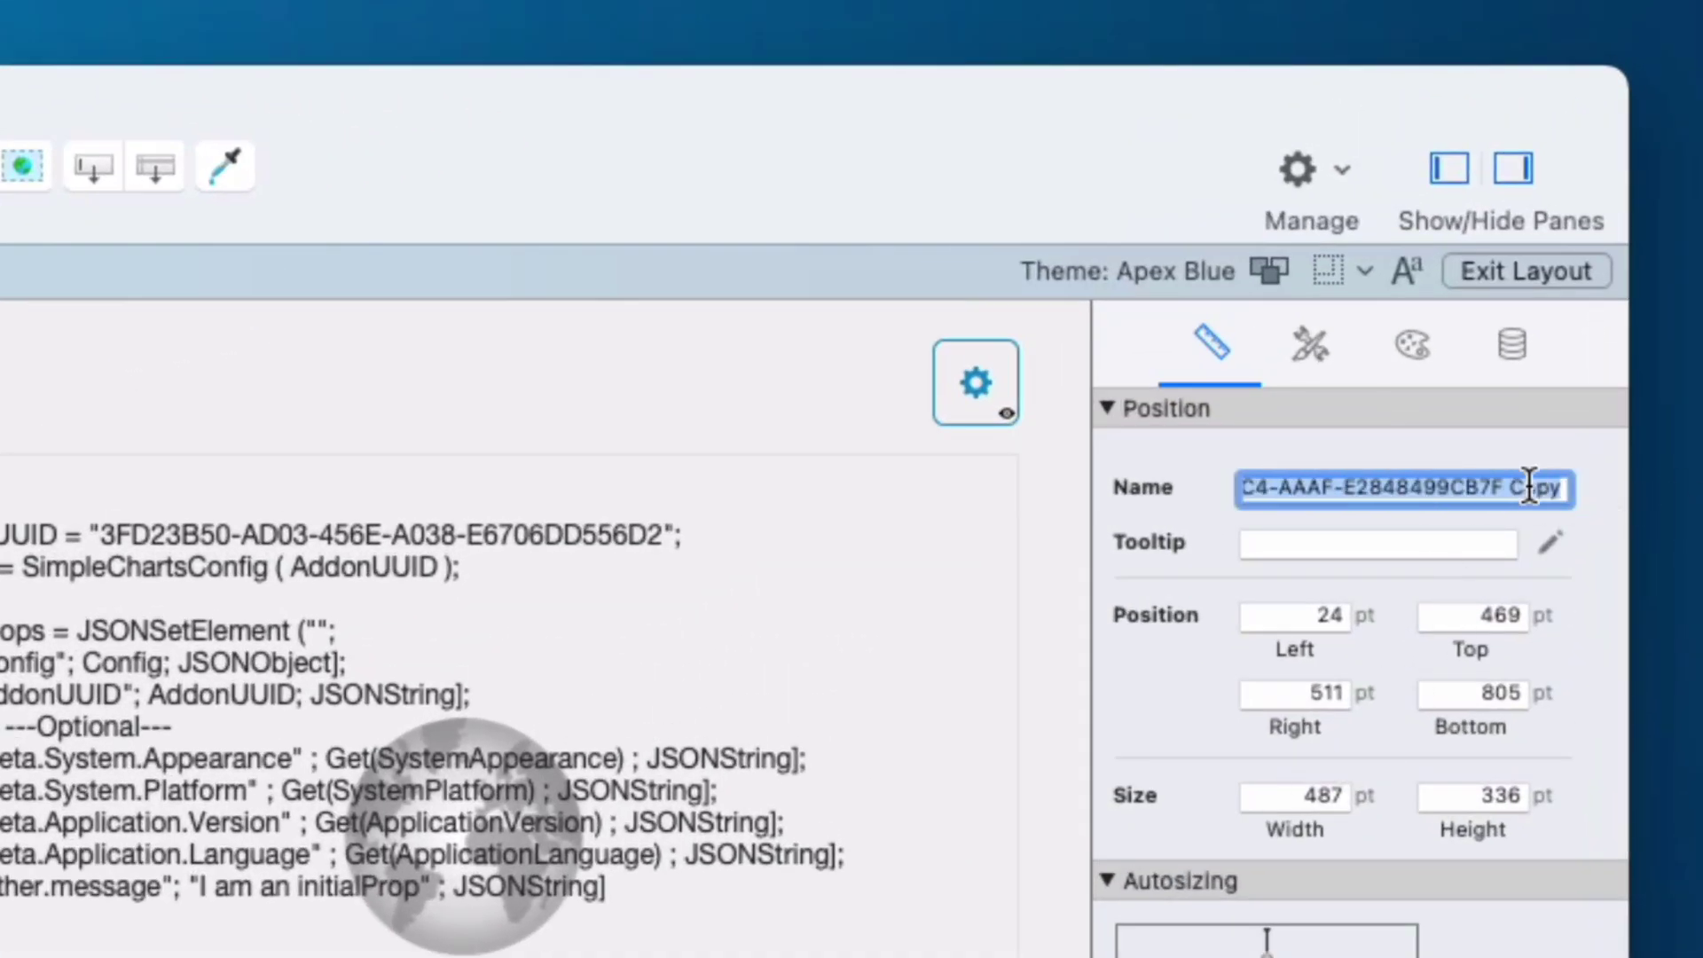
click(1518, 487)
drag(1509, 487, 1583, 497)
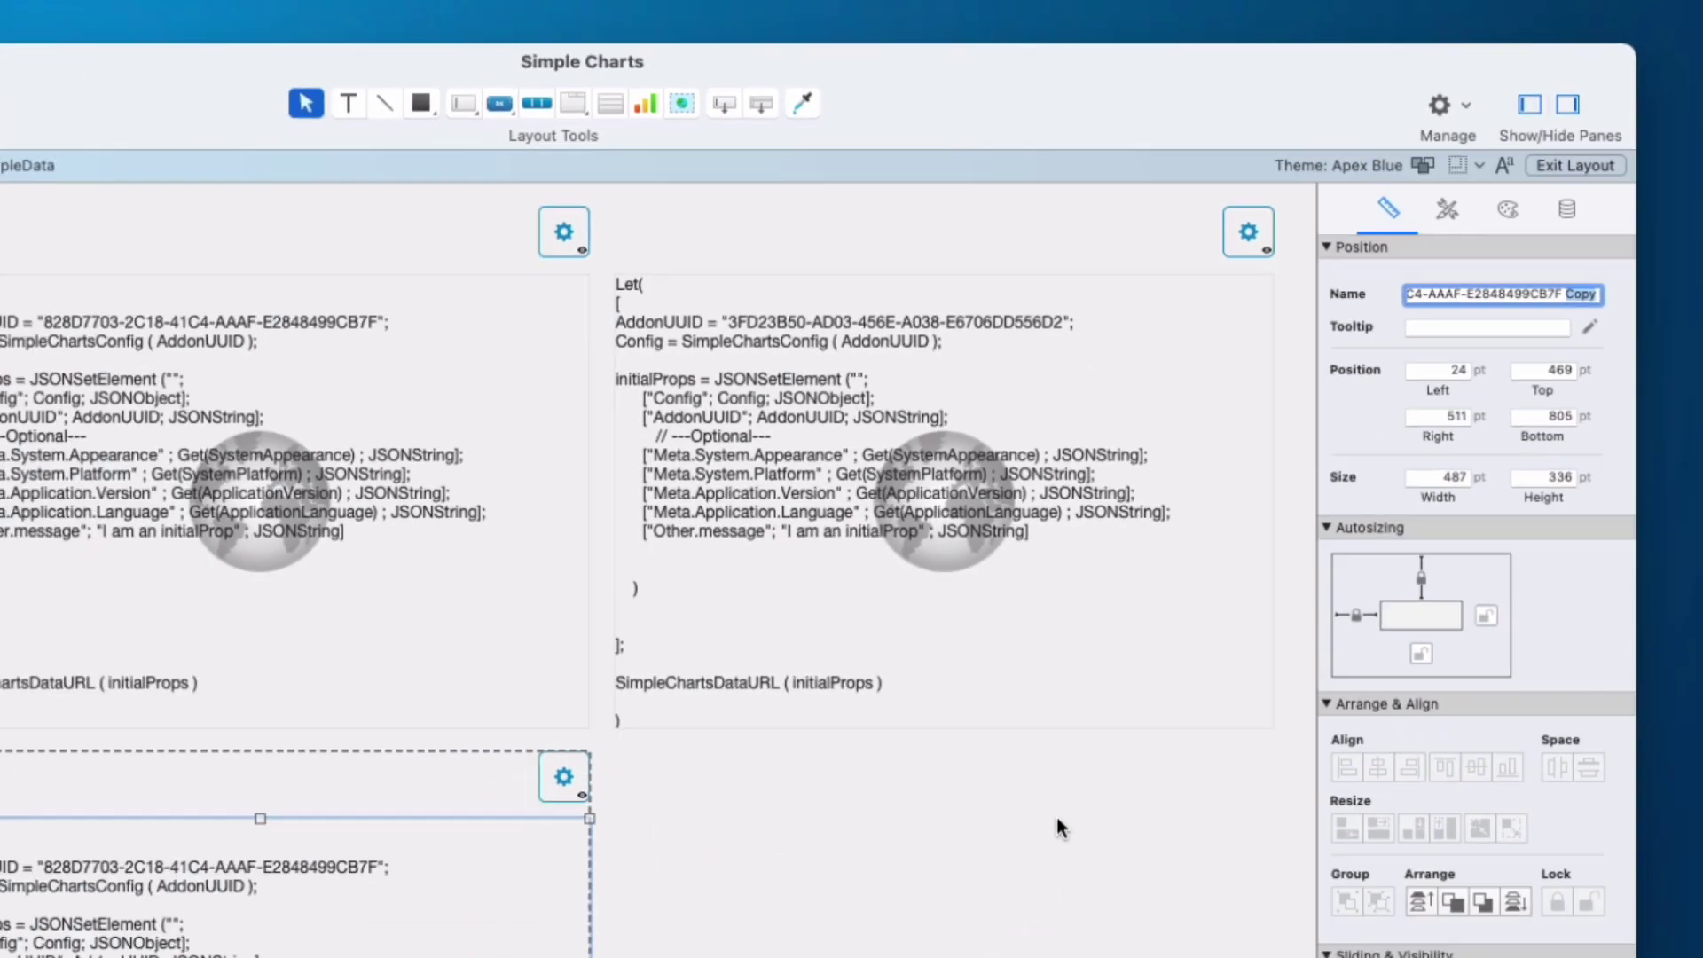
click(1210, 618)
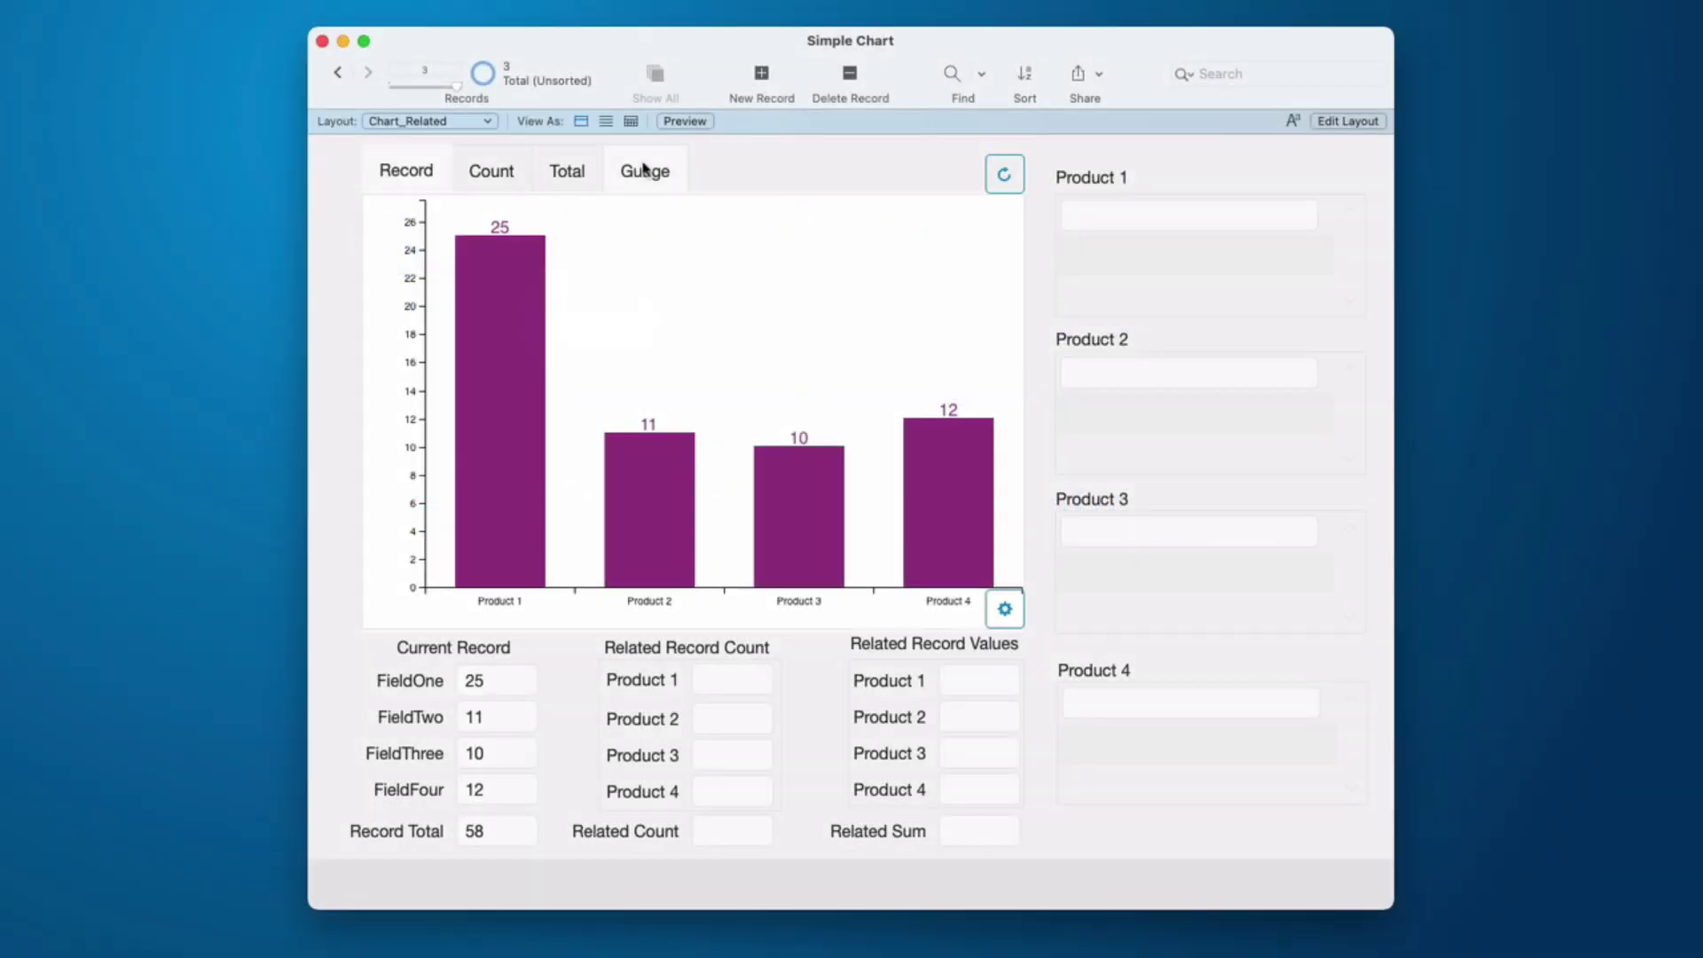
- View the Gauge chart, select the Product 1 field, and open the database relationships graph
mouse_move(598, 365)
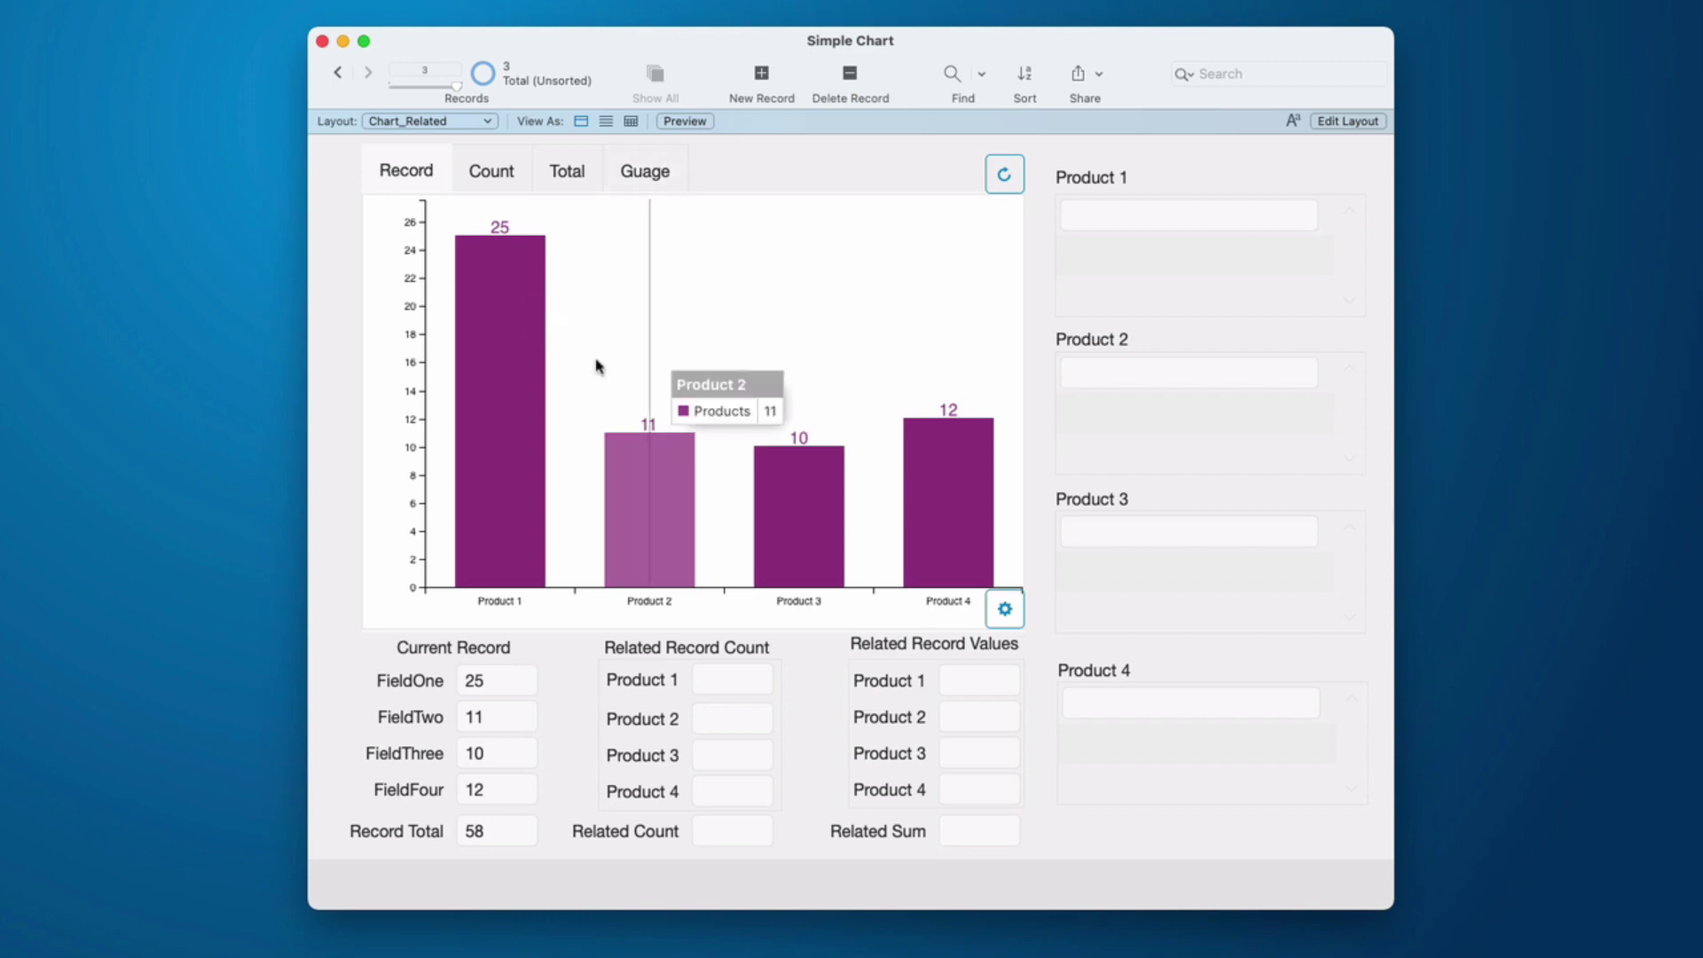
mouse_move(791, 415)
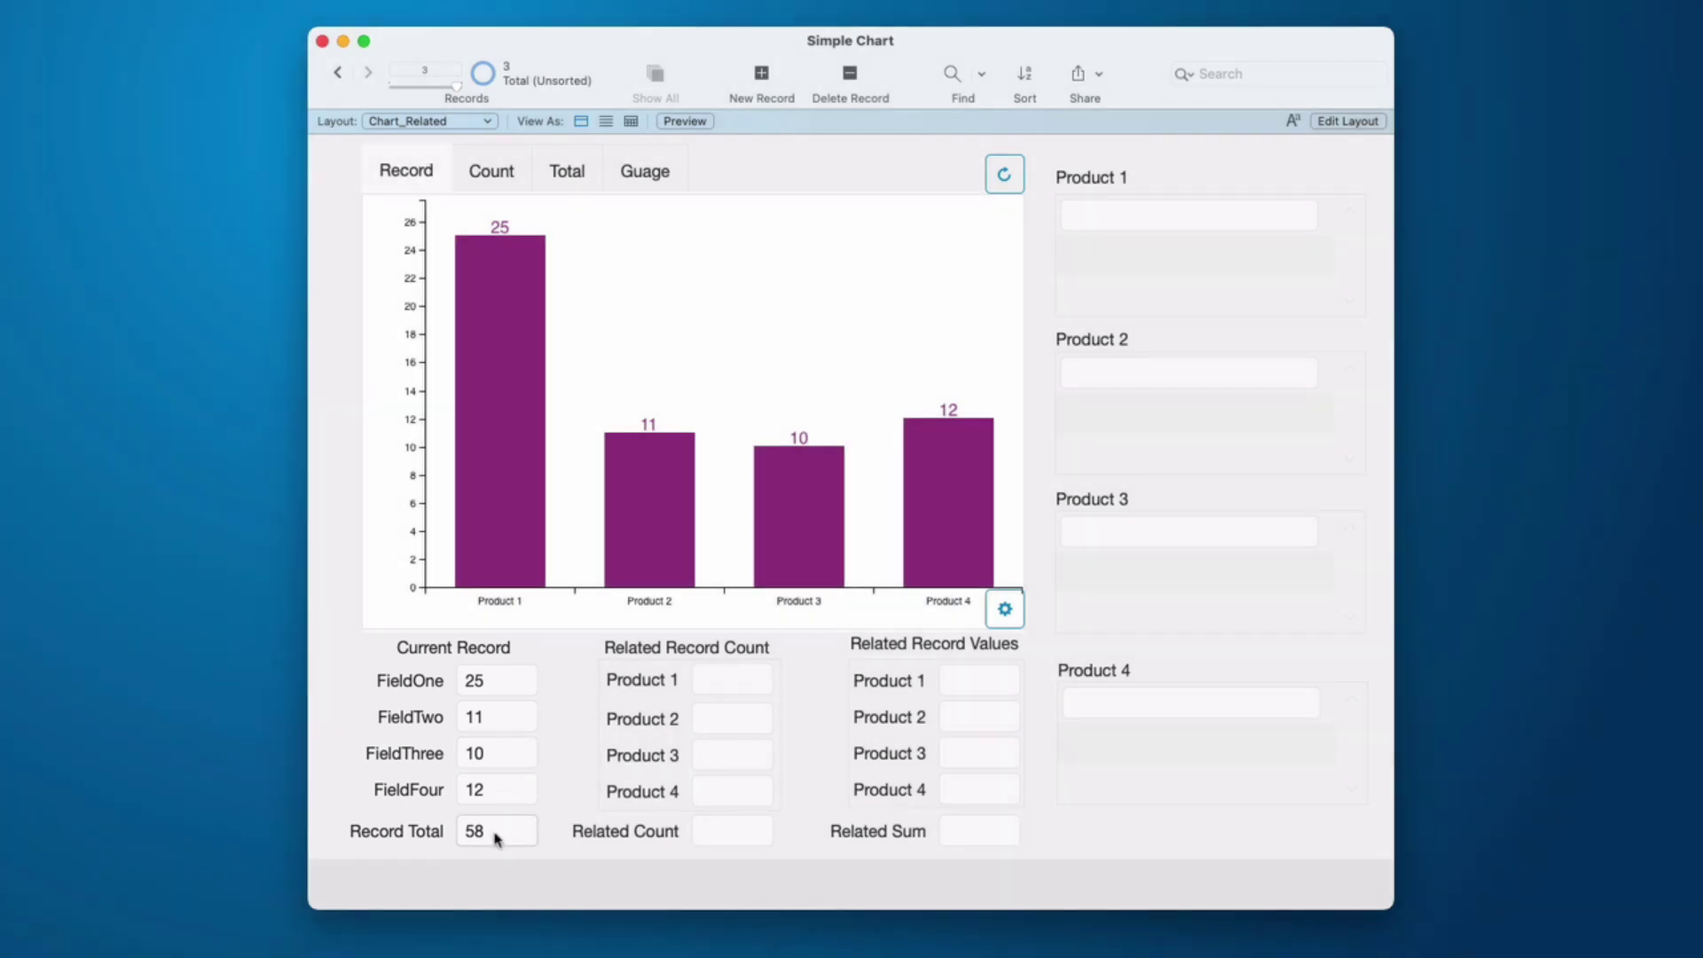
click(647, 185)
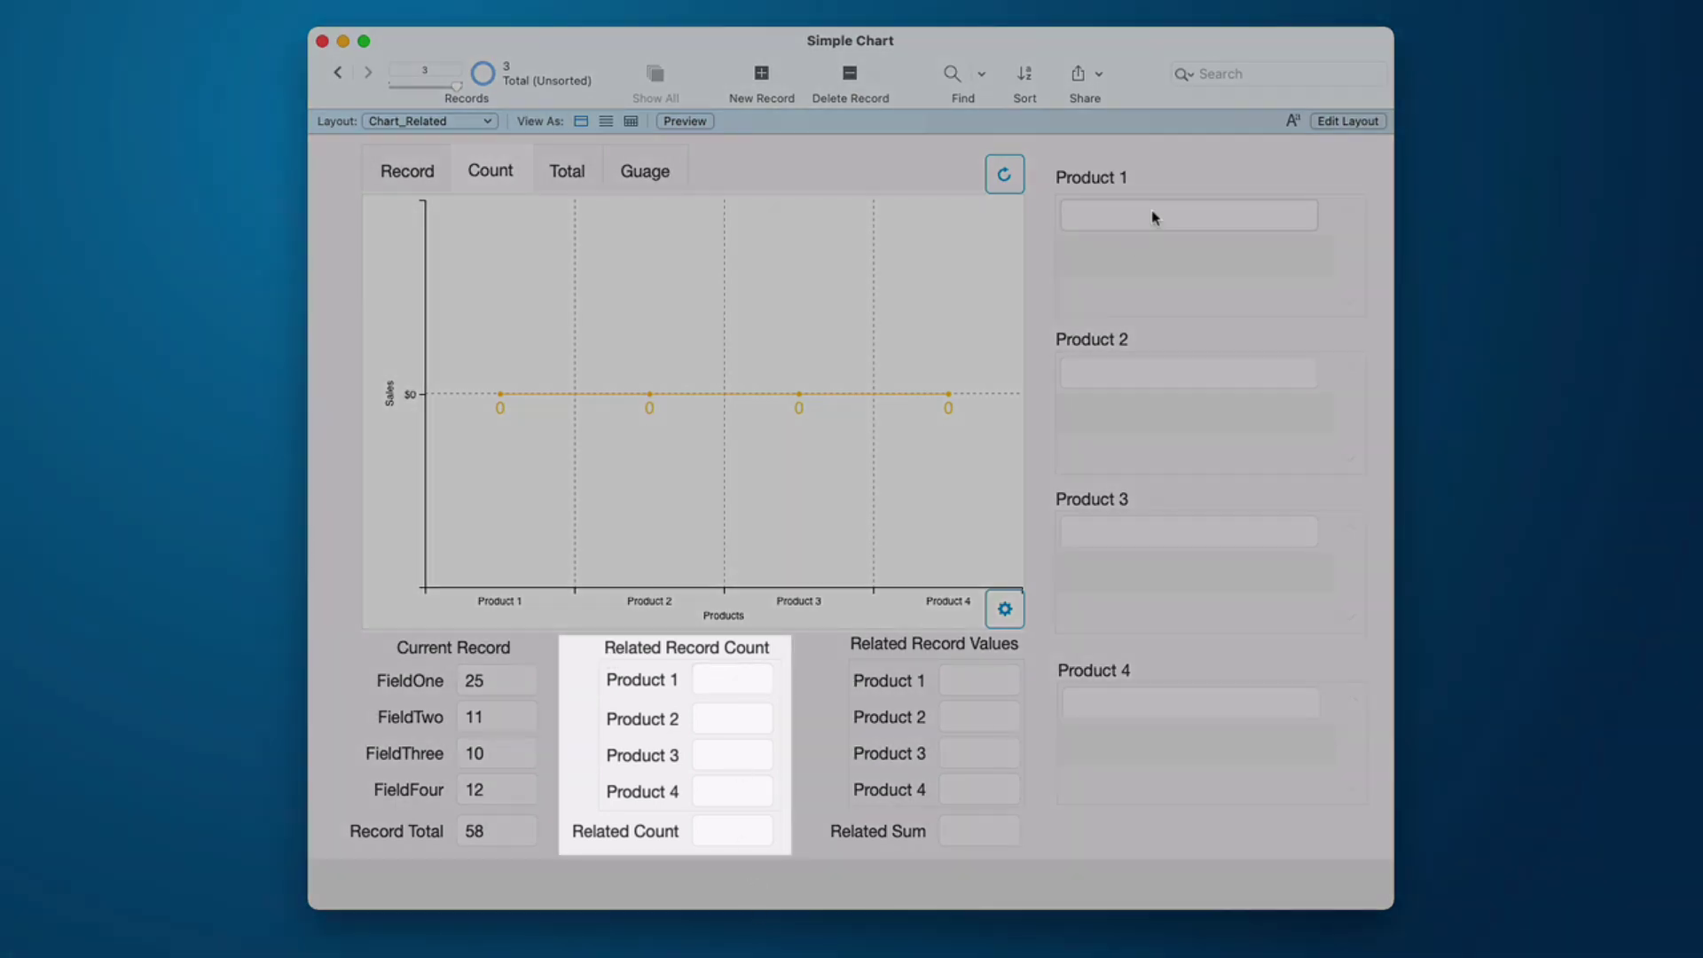
click(1153, 217)
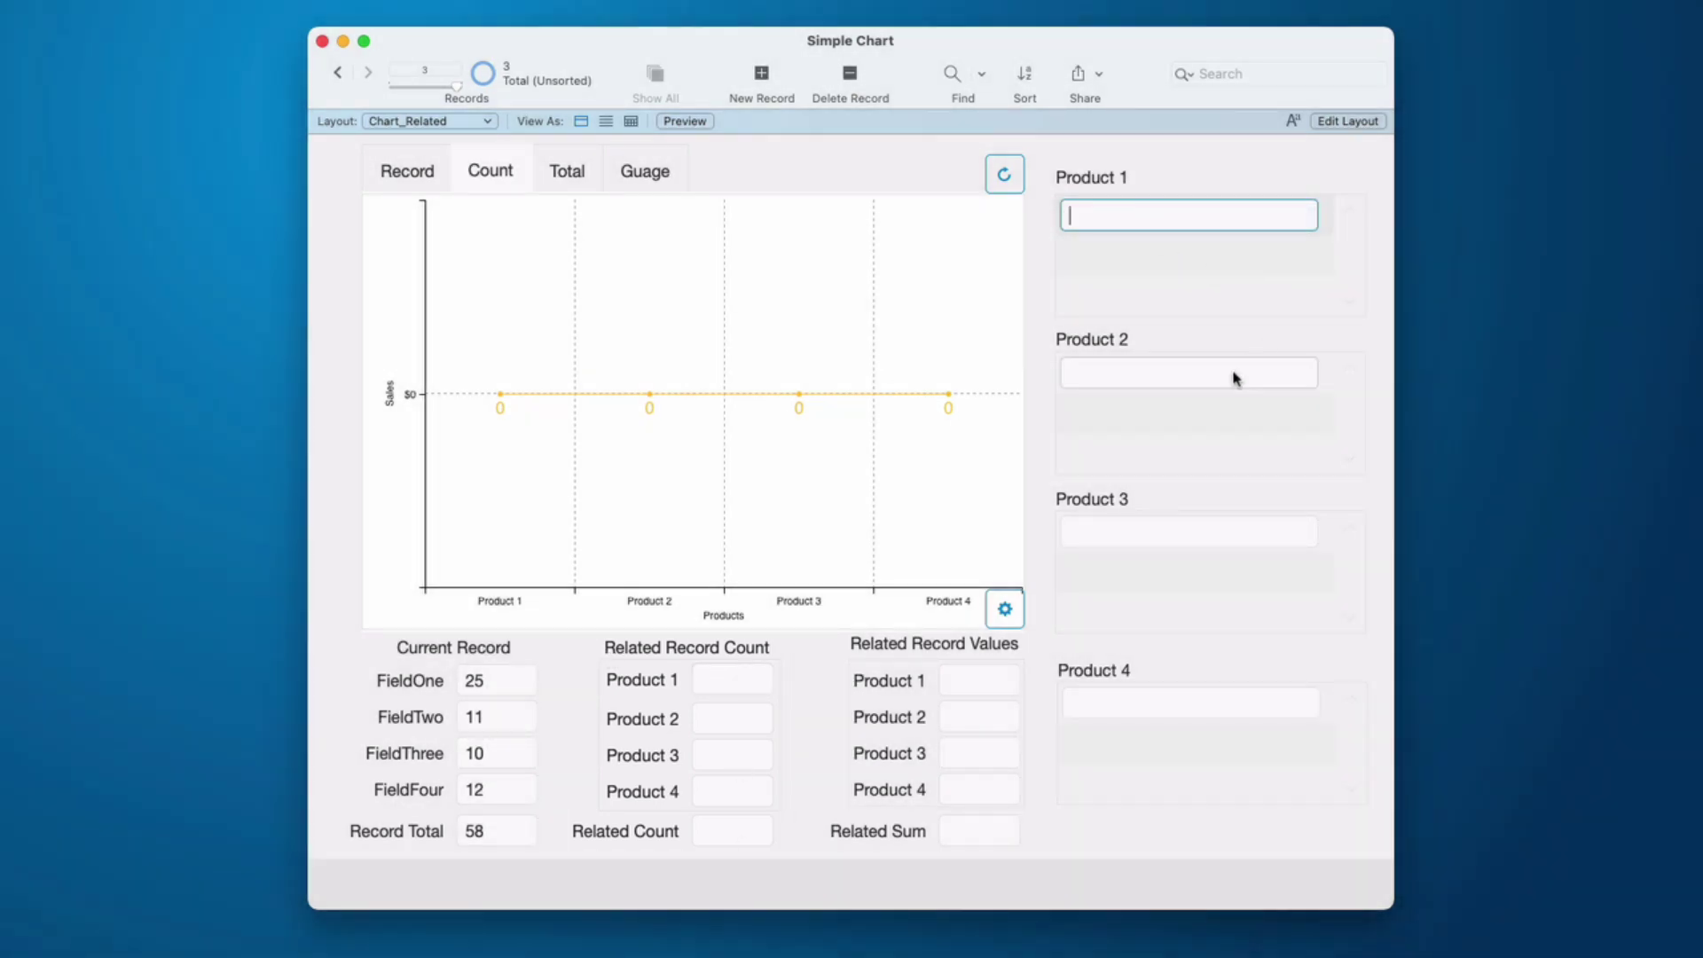
key(super+shift+d)
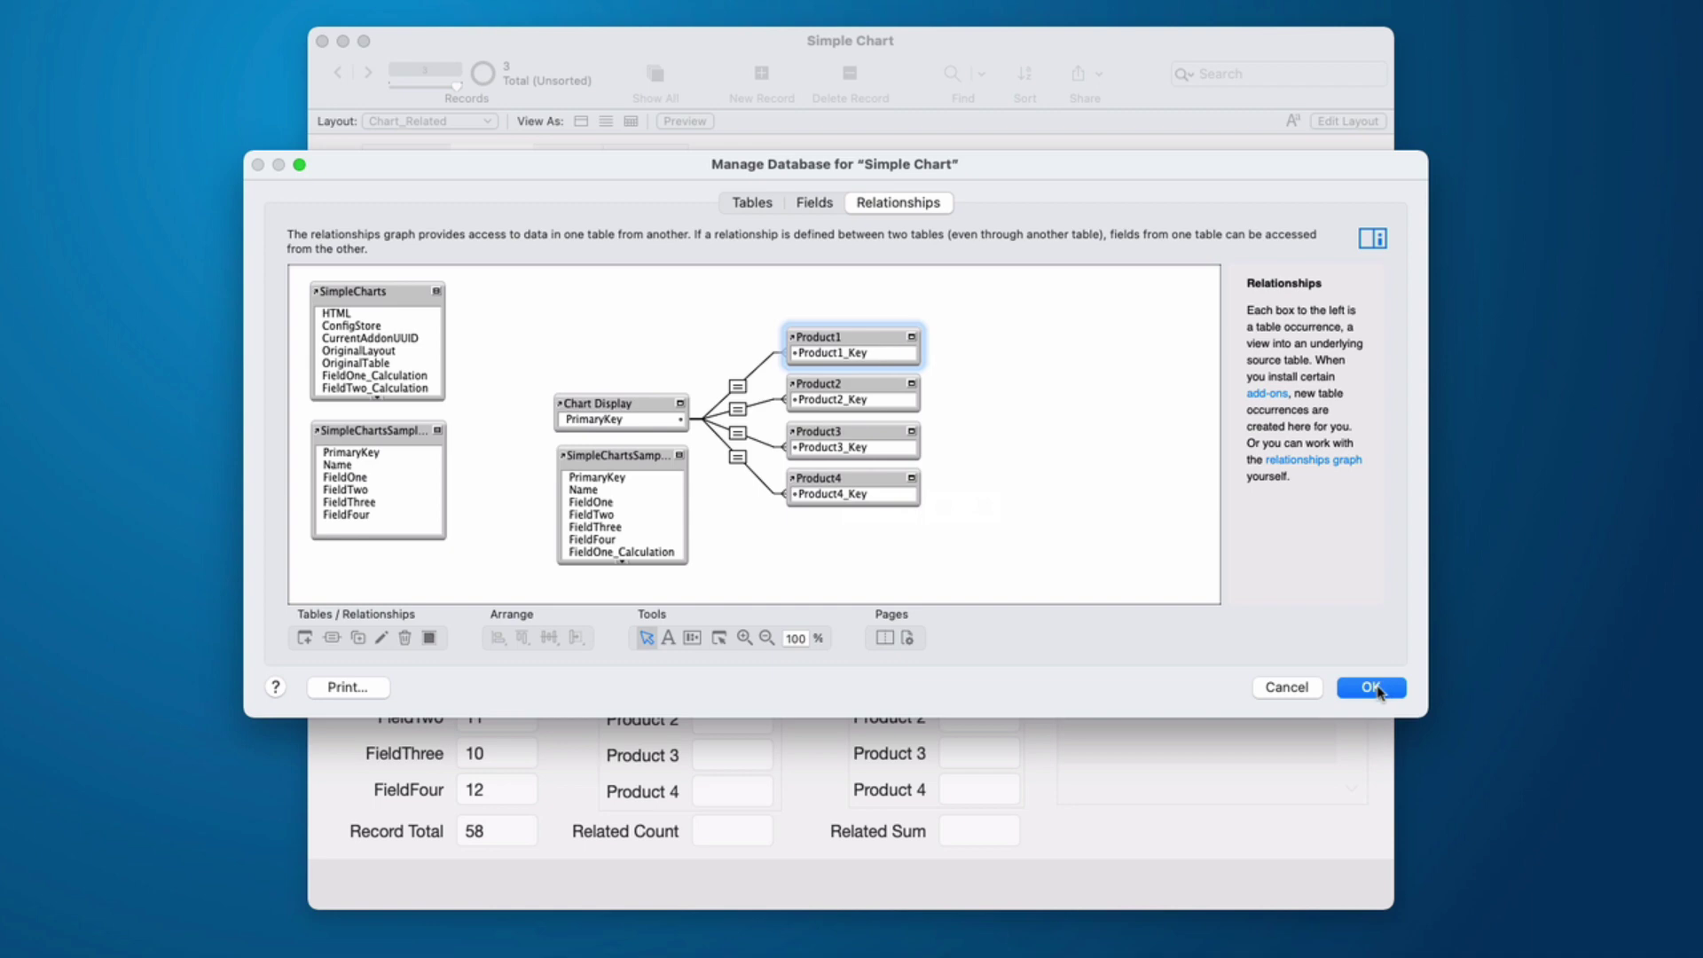
- Enter related values 4, 4 and 2 for Product 1 in its portal
click(1372, 688)
click(1120, 217)
text(4)
key(Tab)
text(4)
key(Tab)
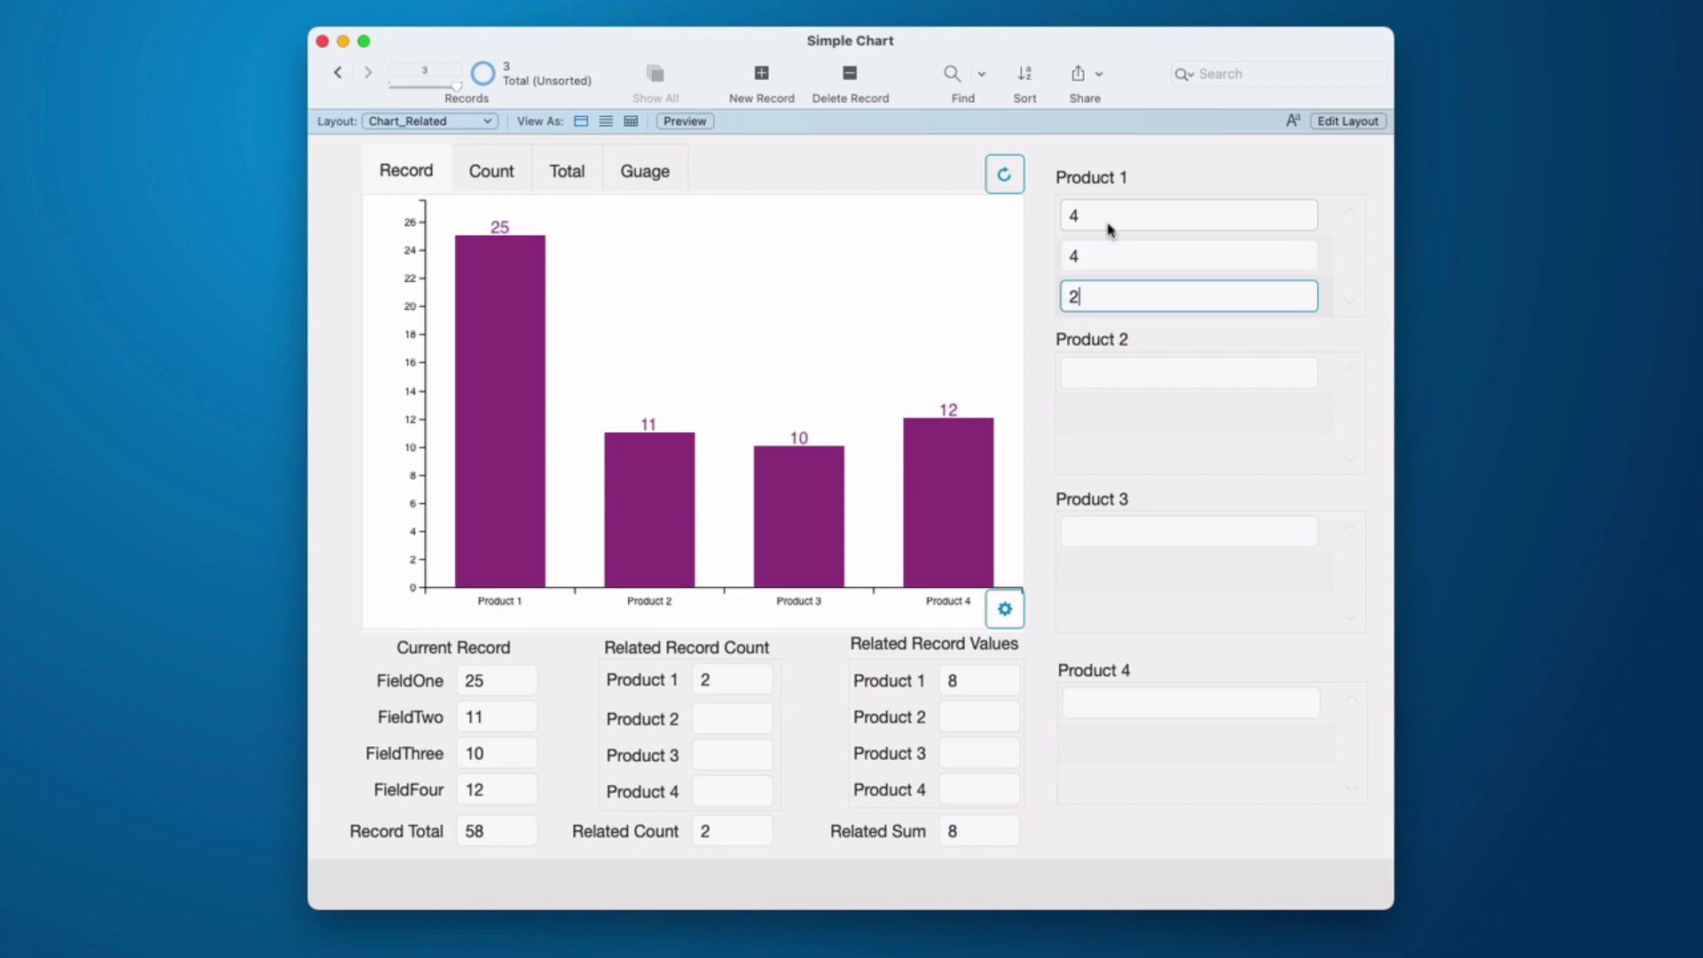
key(Tab)
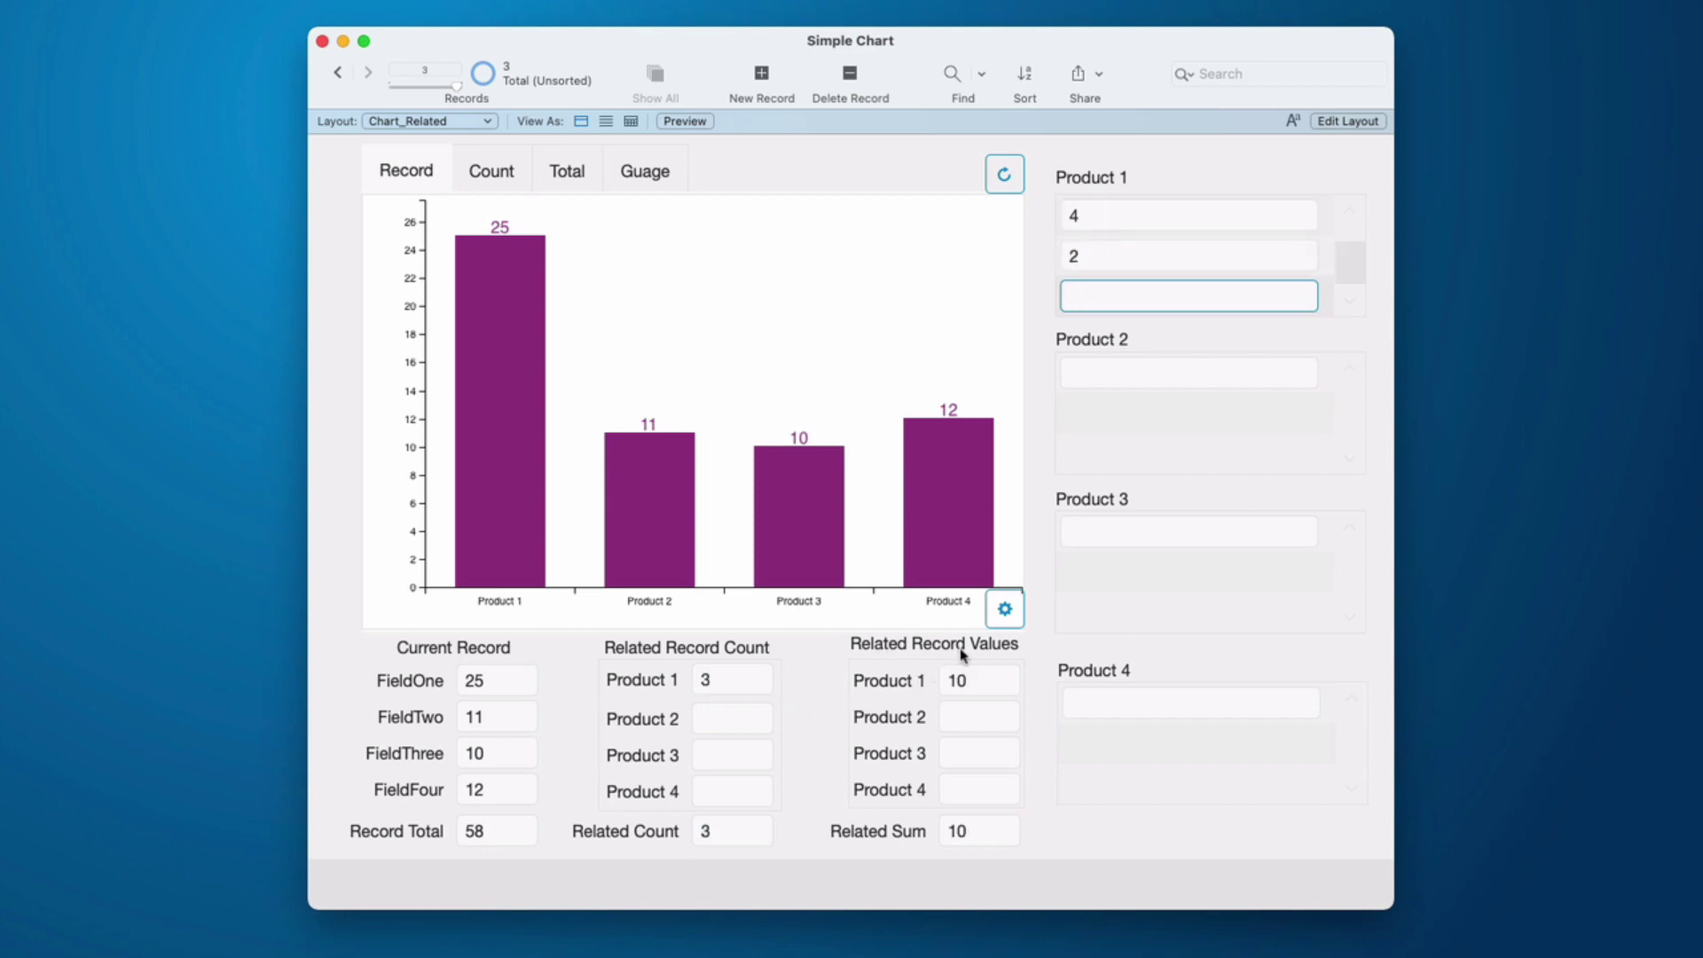
click(985, 683)
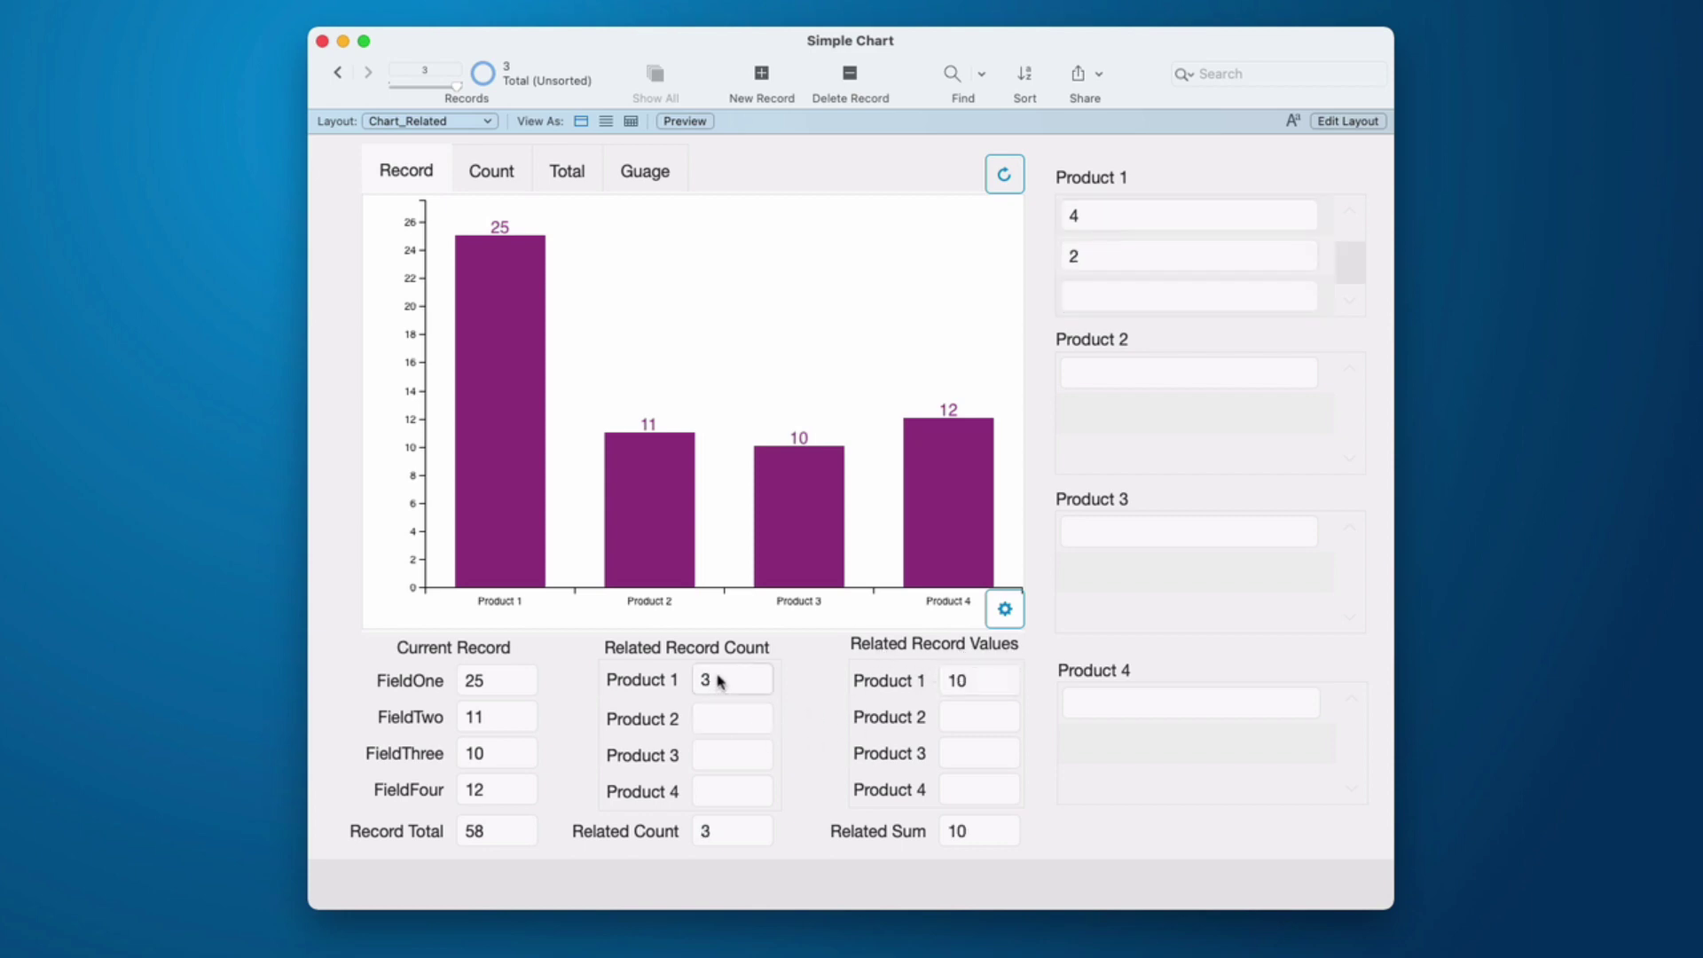
- Enter 6, 8, 2 for Product 2, 1 for Product 3, 0 for Product 4, then view the Count and Total charts
click(1104, 374)
text(6)
key(Tab)
text(8)
key(Tab)
text(2)
click(1099, 535)
text(1)
click(1131, 697)
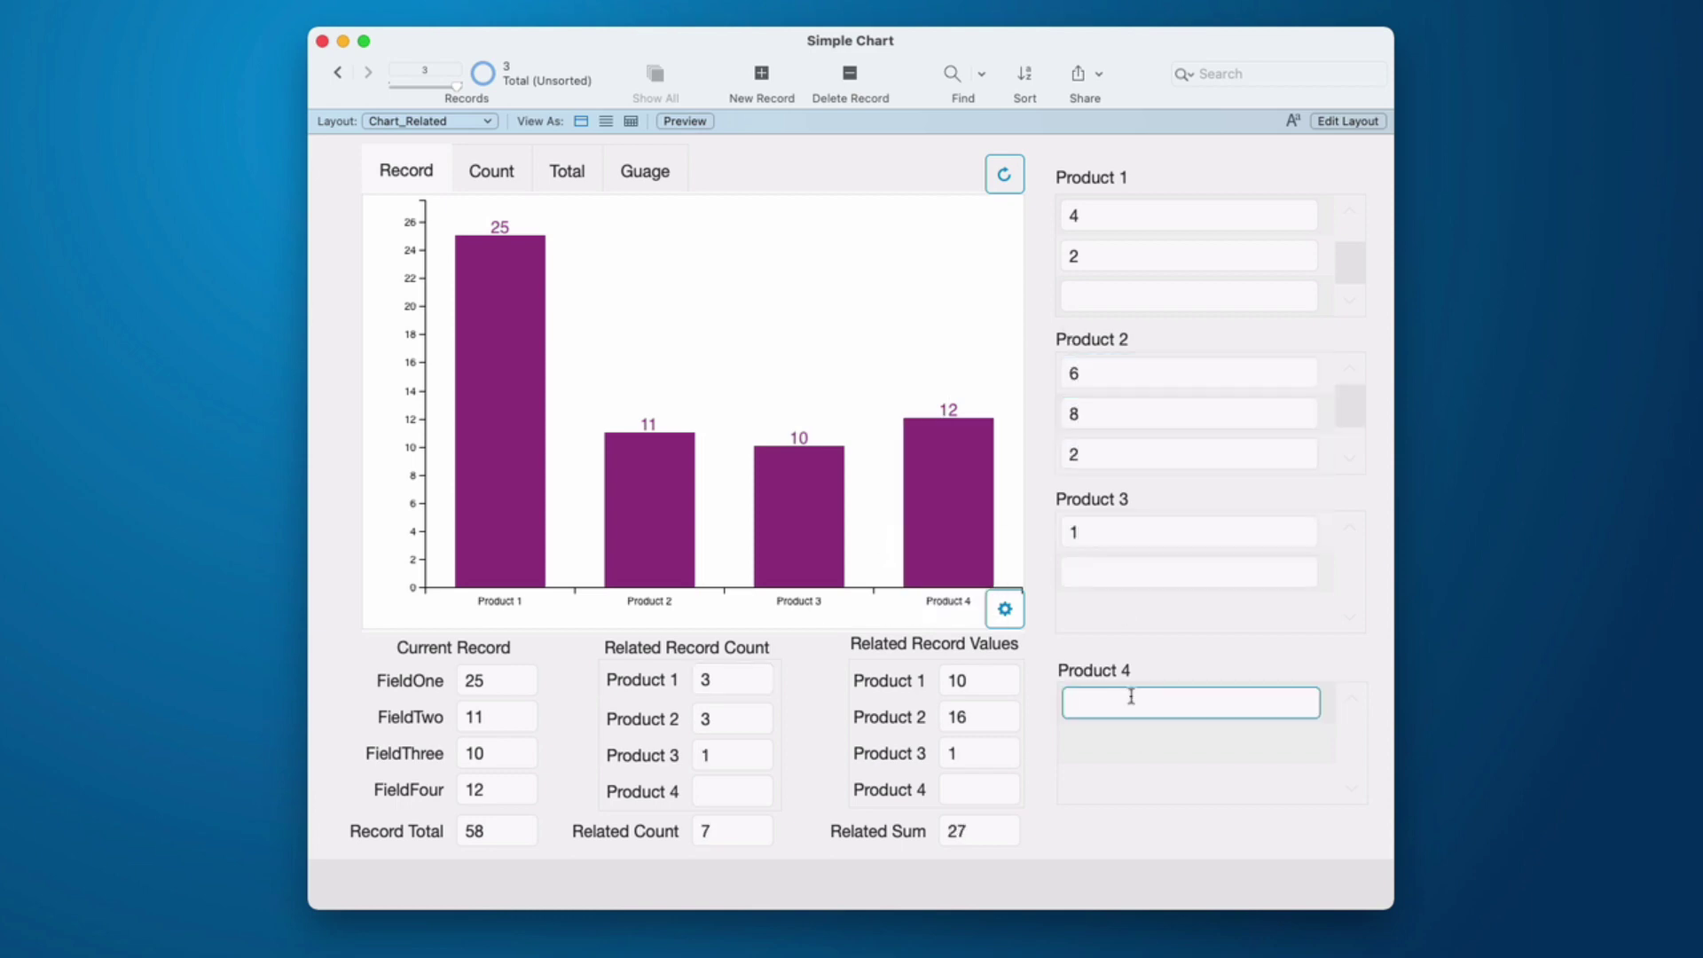
click(1079, 648)
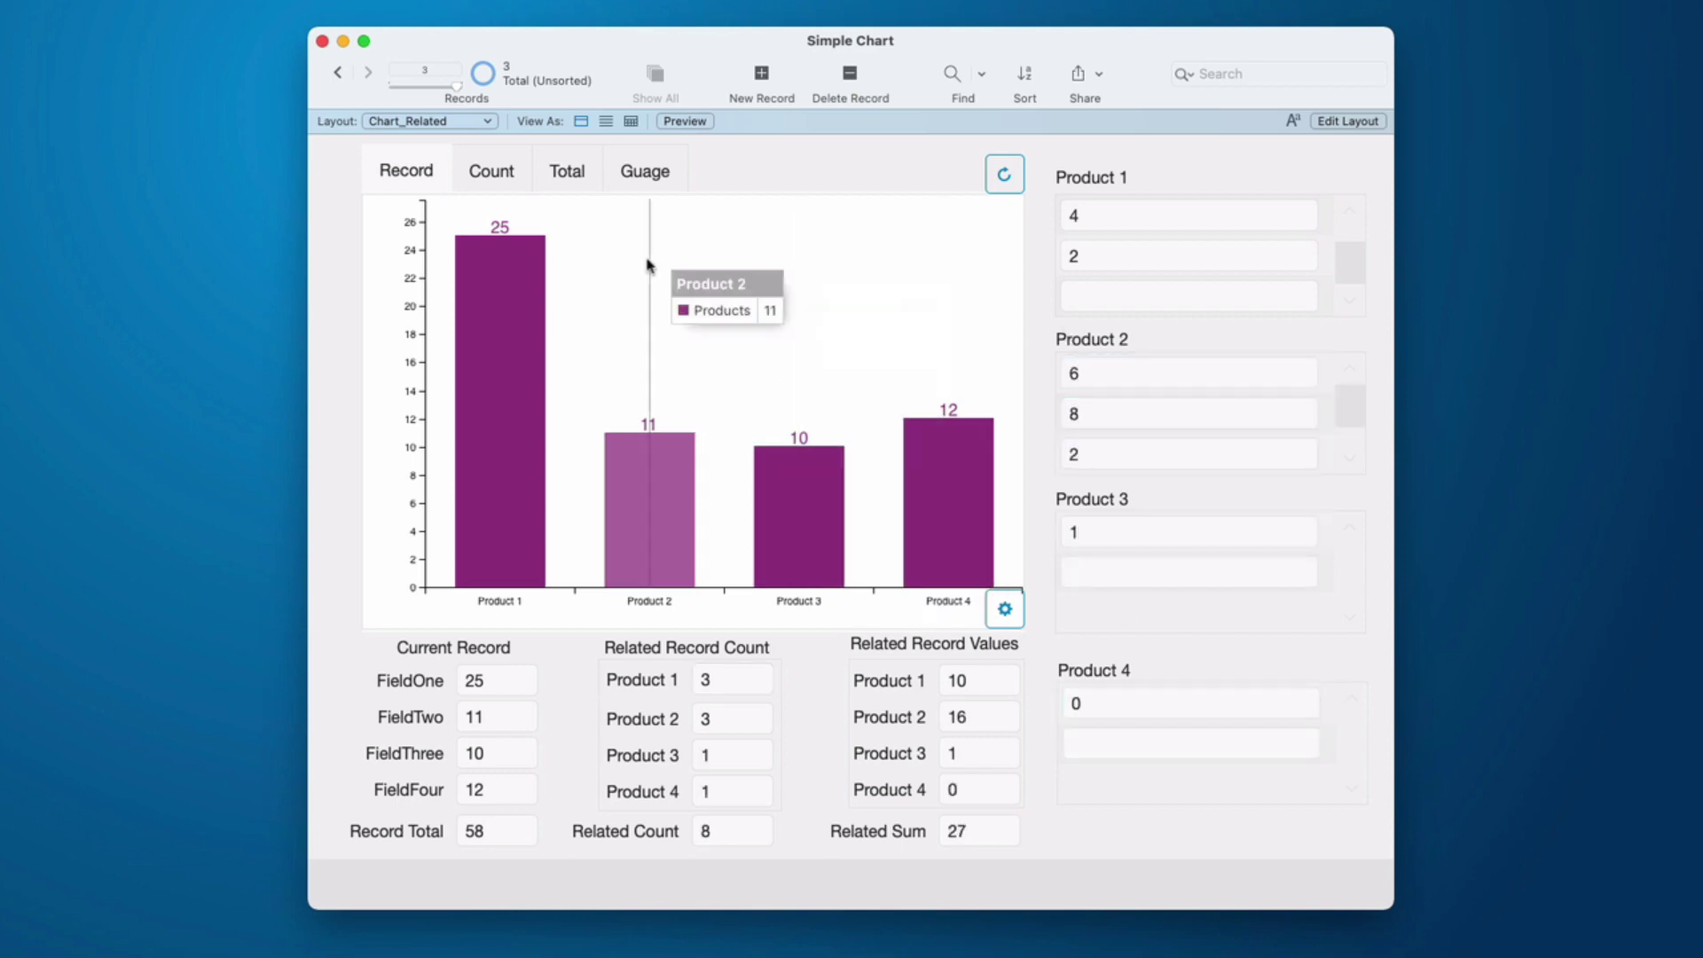
click(506, 183)
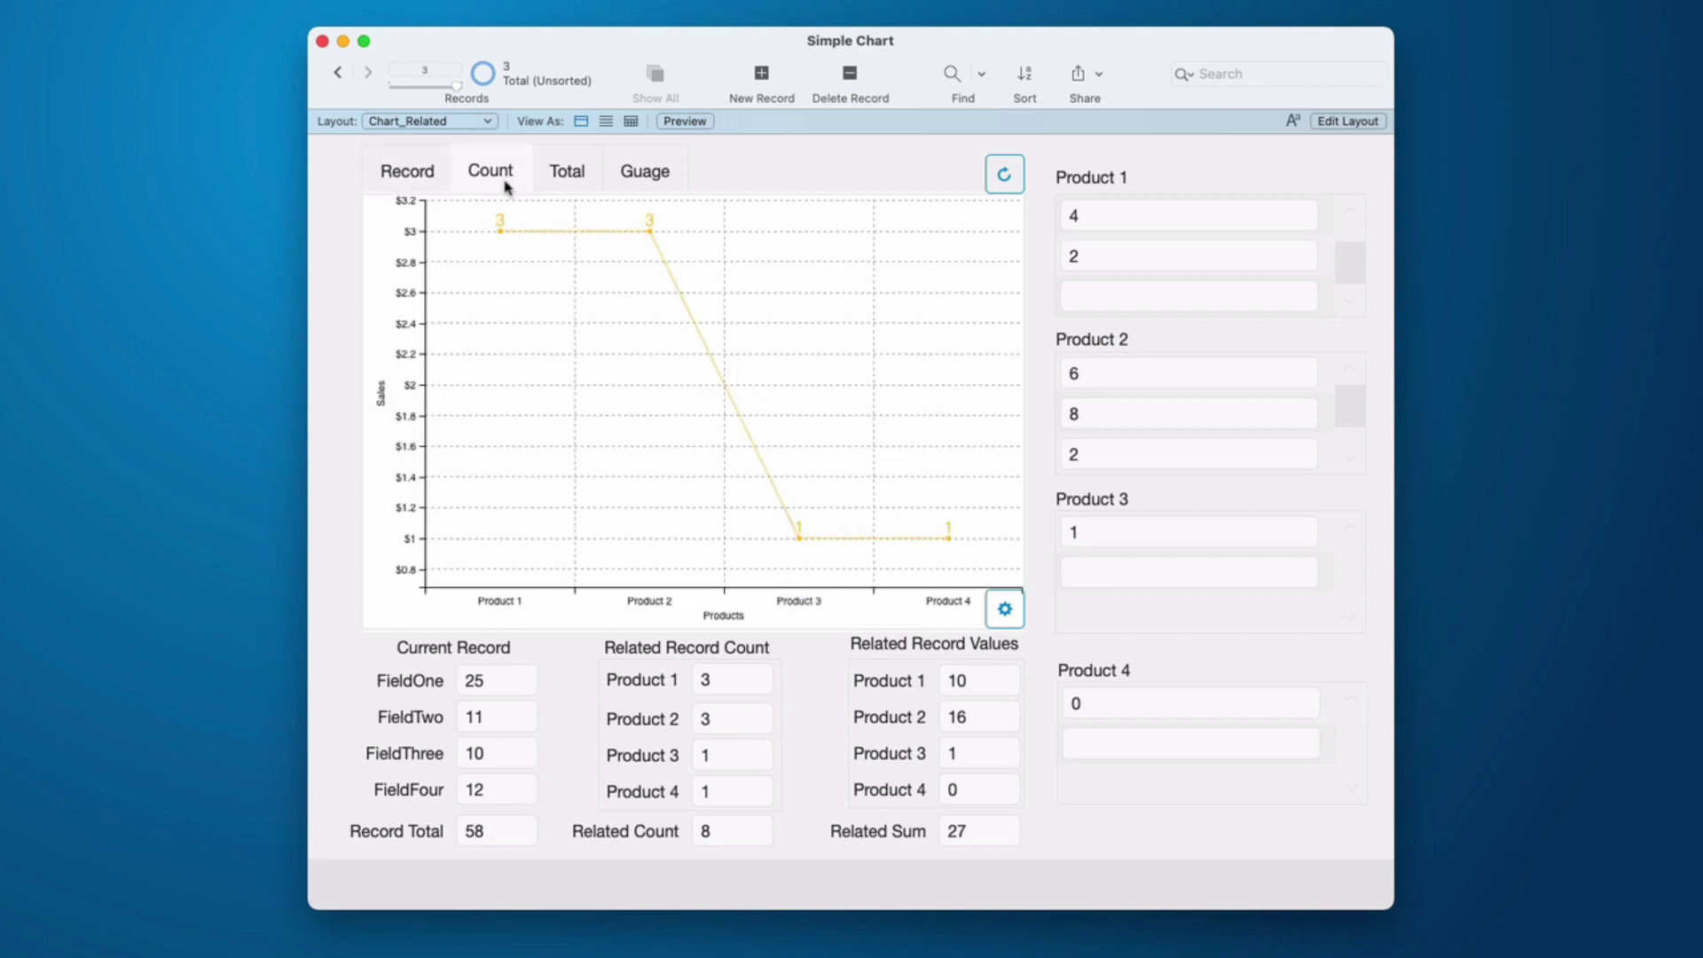
click(568, 181)
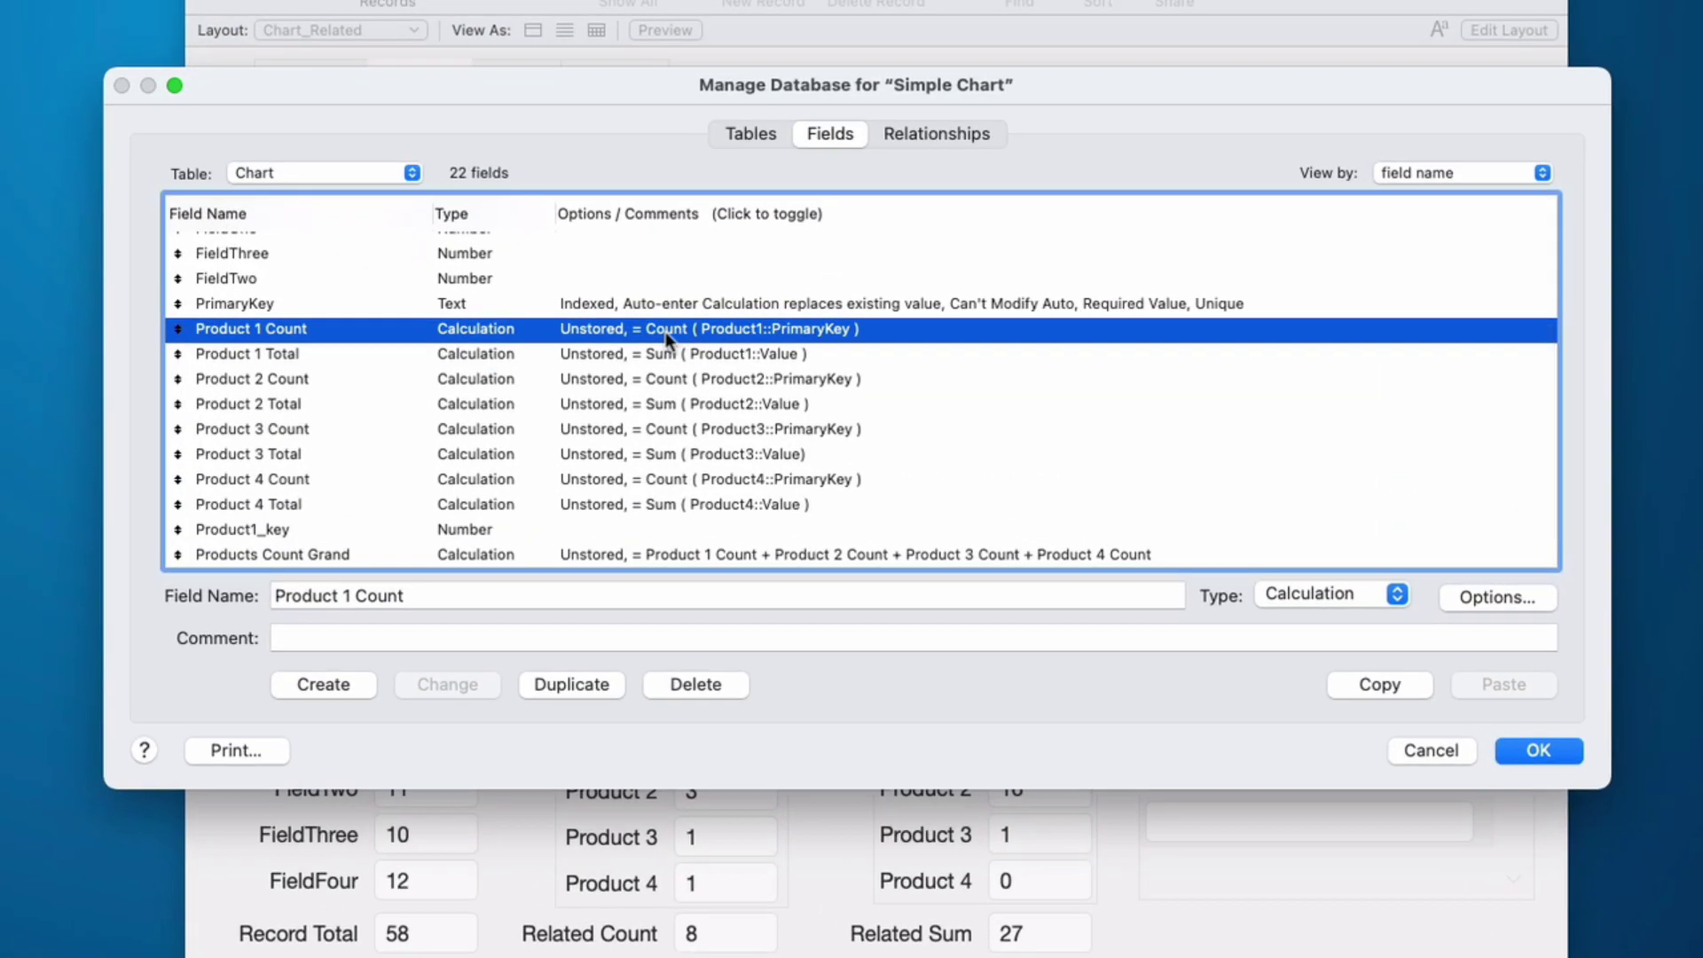
- Check the Product 1 Count formula, refresh the Total donut chart, and return to the Record bar chart
double_click(665, 332)
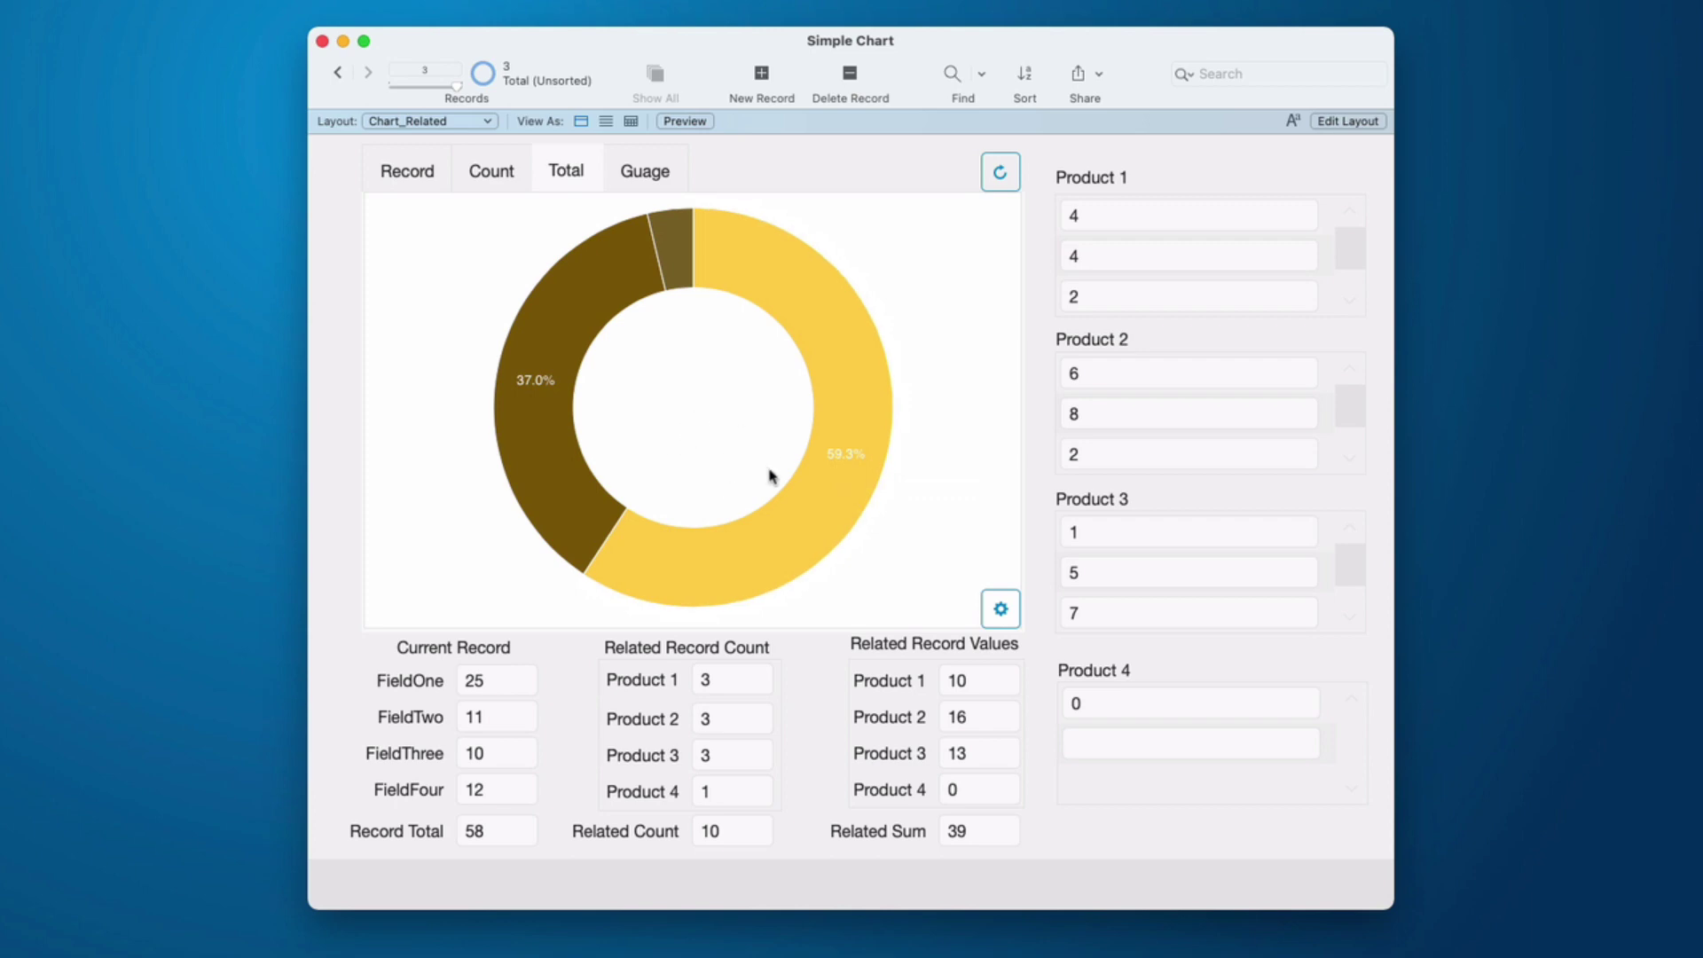
click(1004, 177)
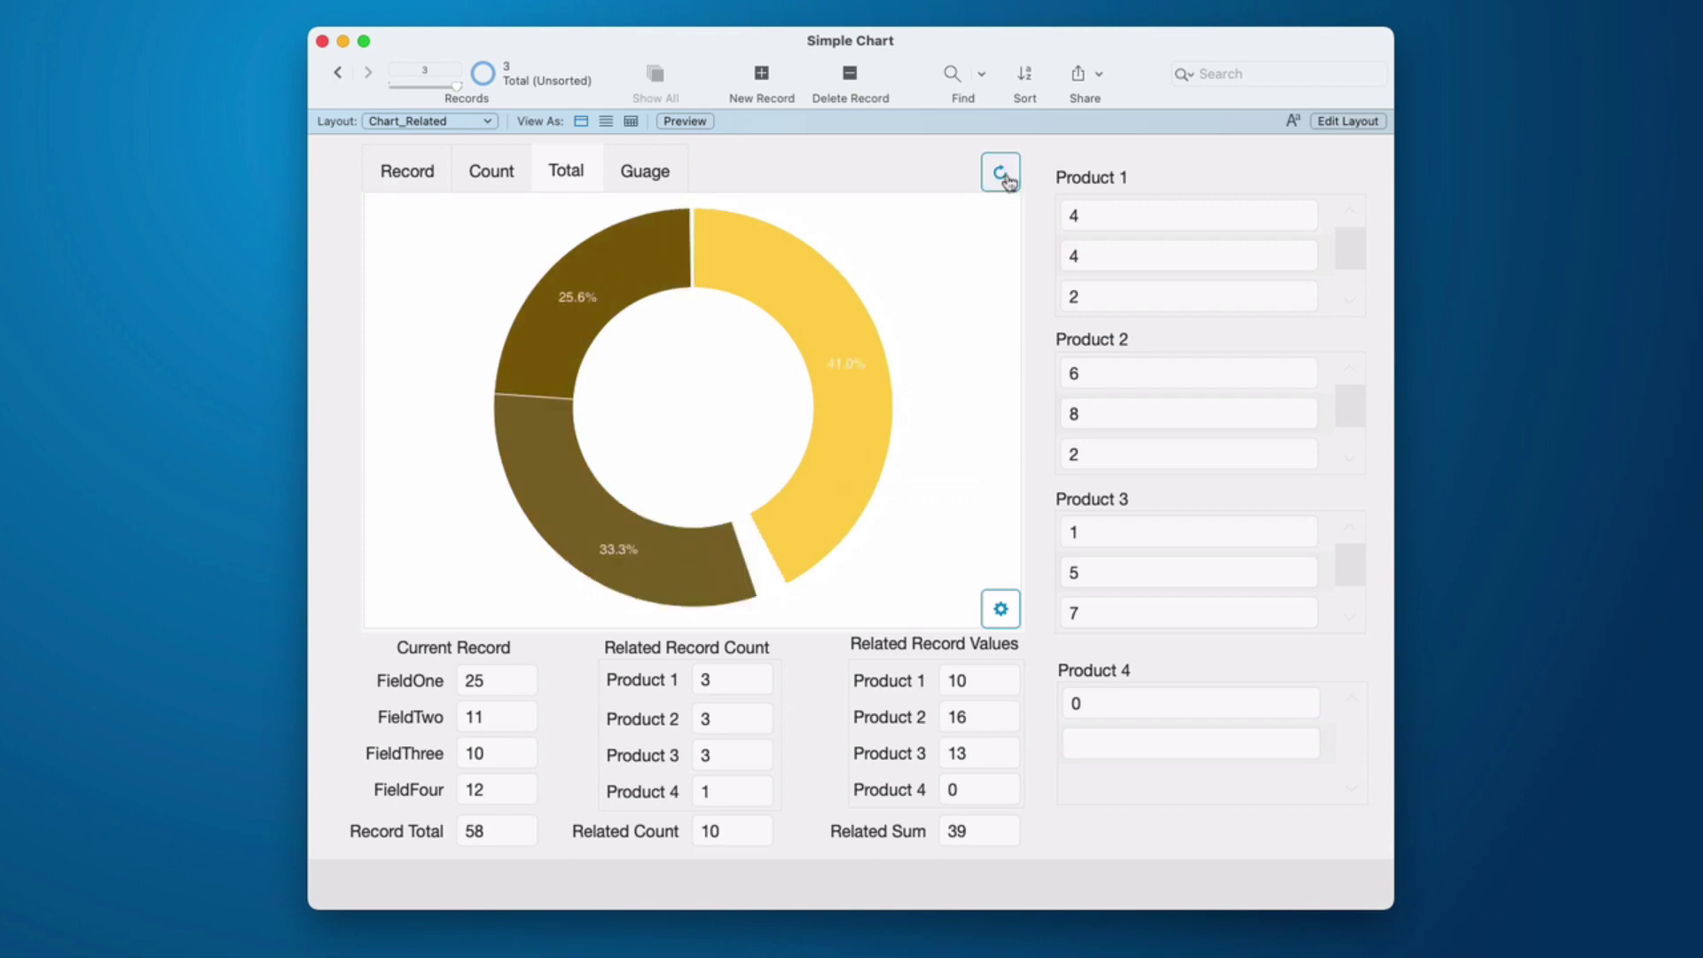
click(1007, 181)
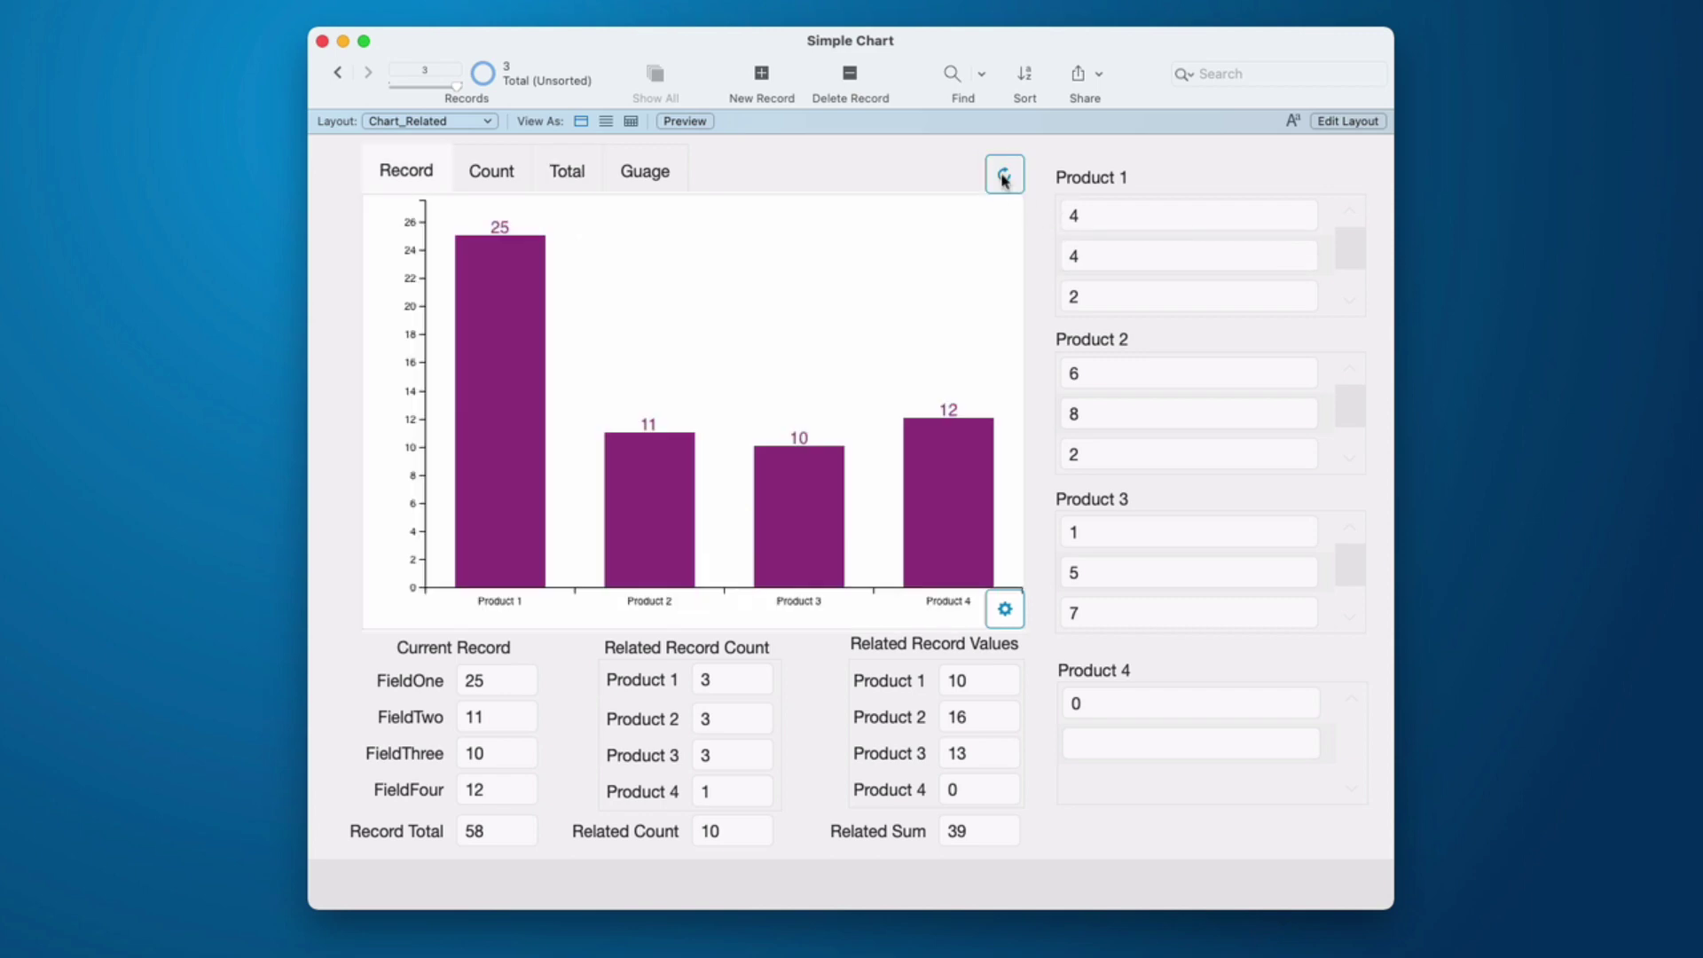
- In Layout mode, copy the configurator button beside refresh and give it a magnifier icon
key(super+l)
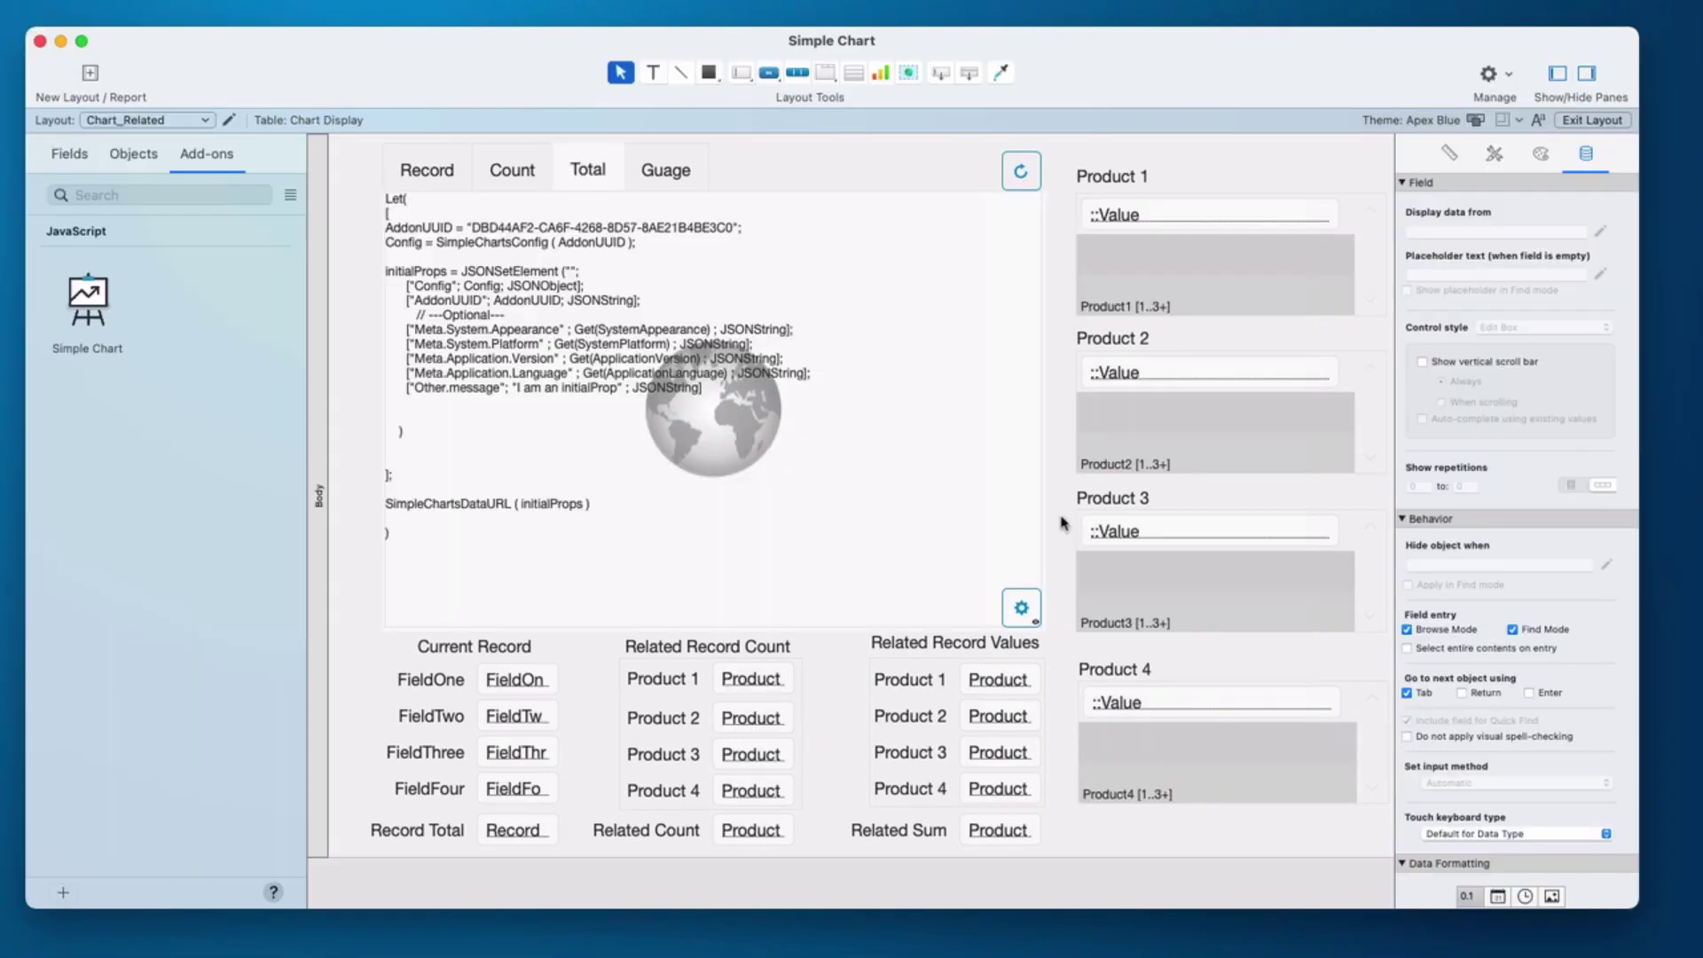
click(1023, 609)
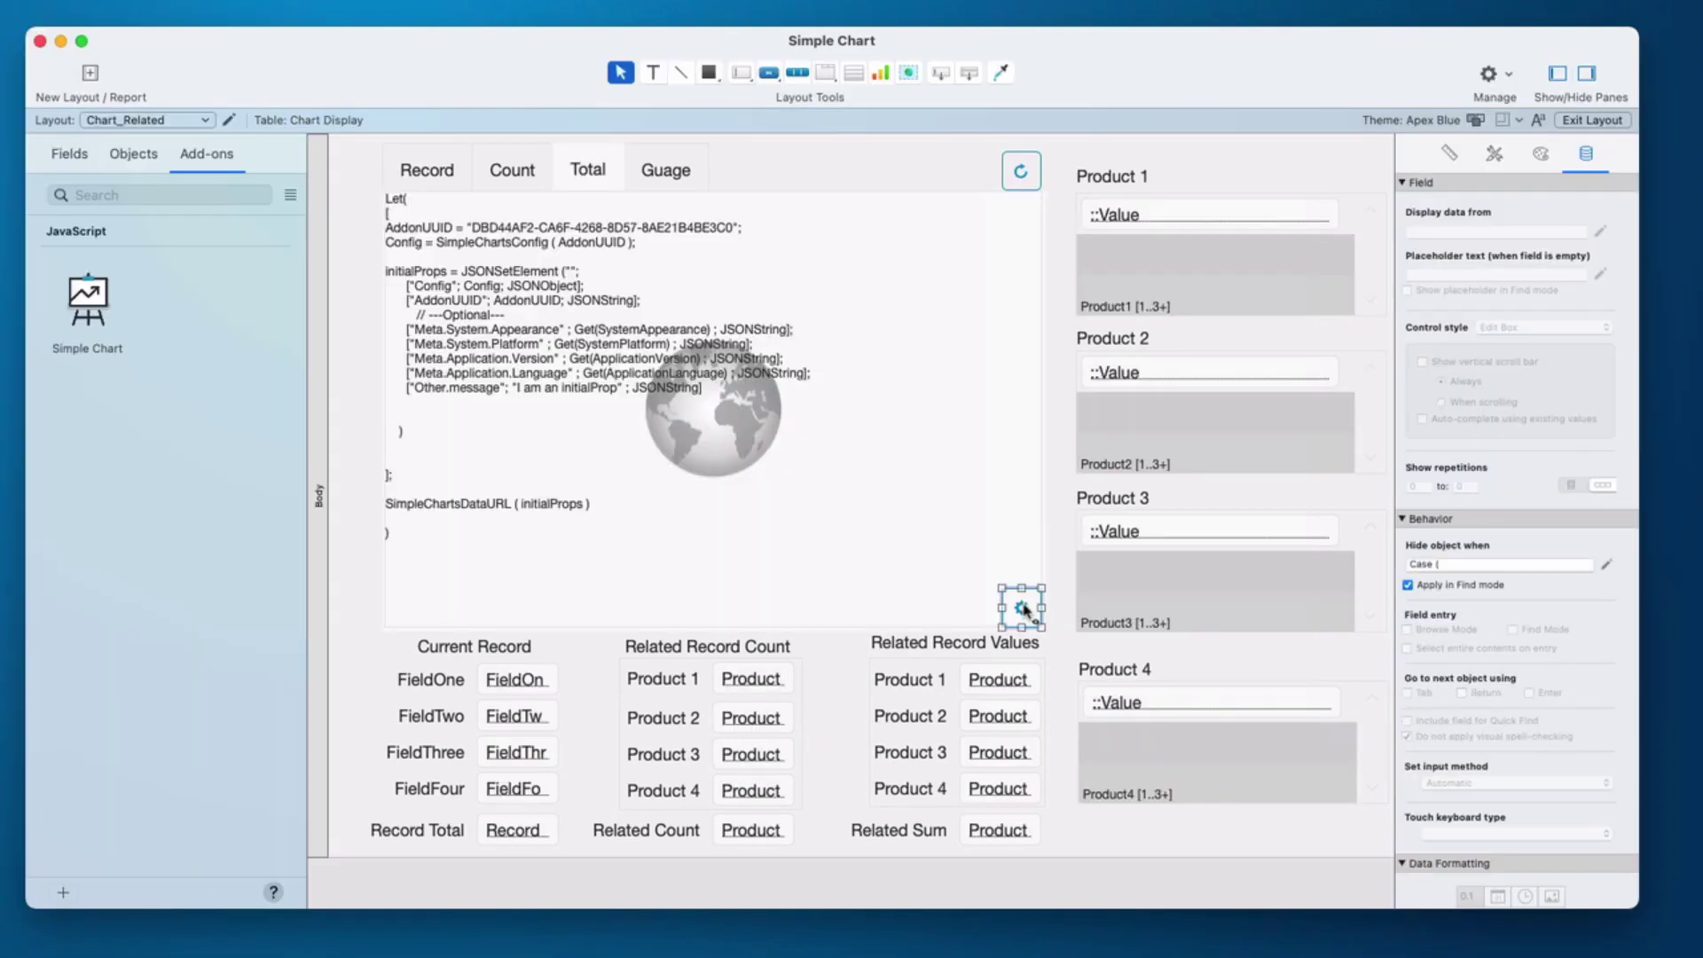
drag(1023, 609, 974, 173)
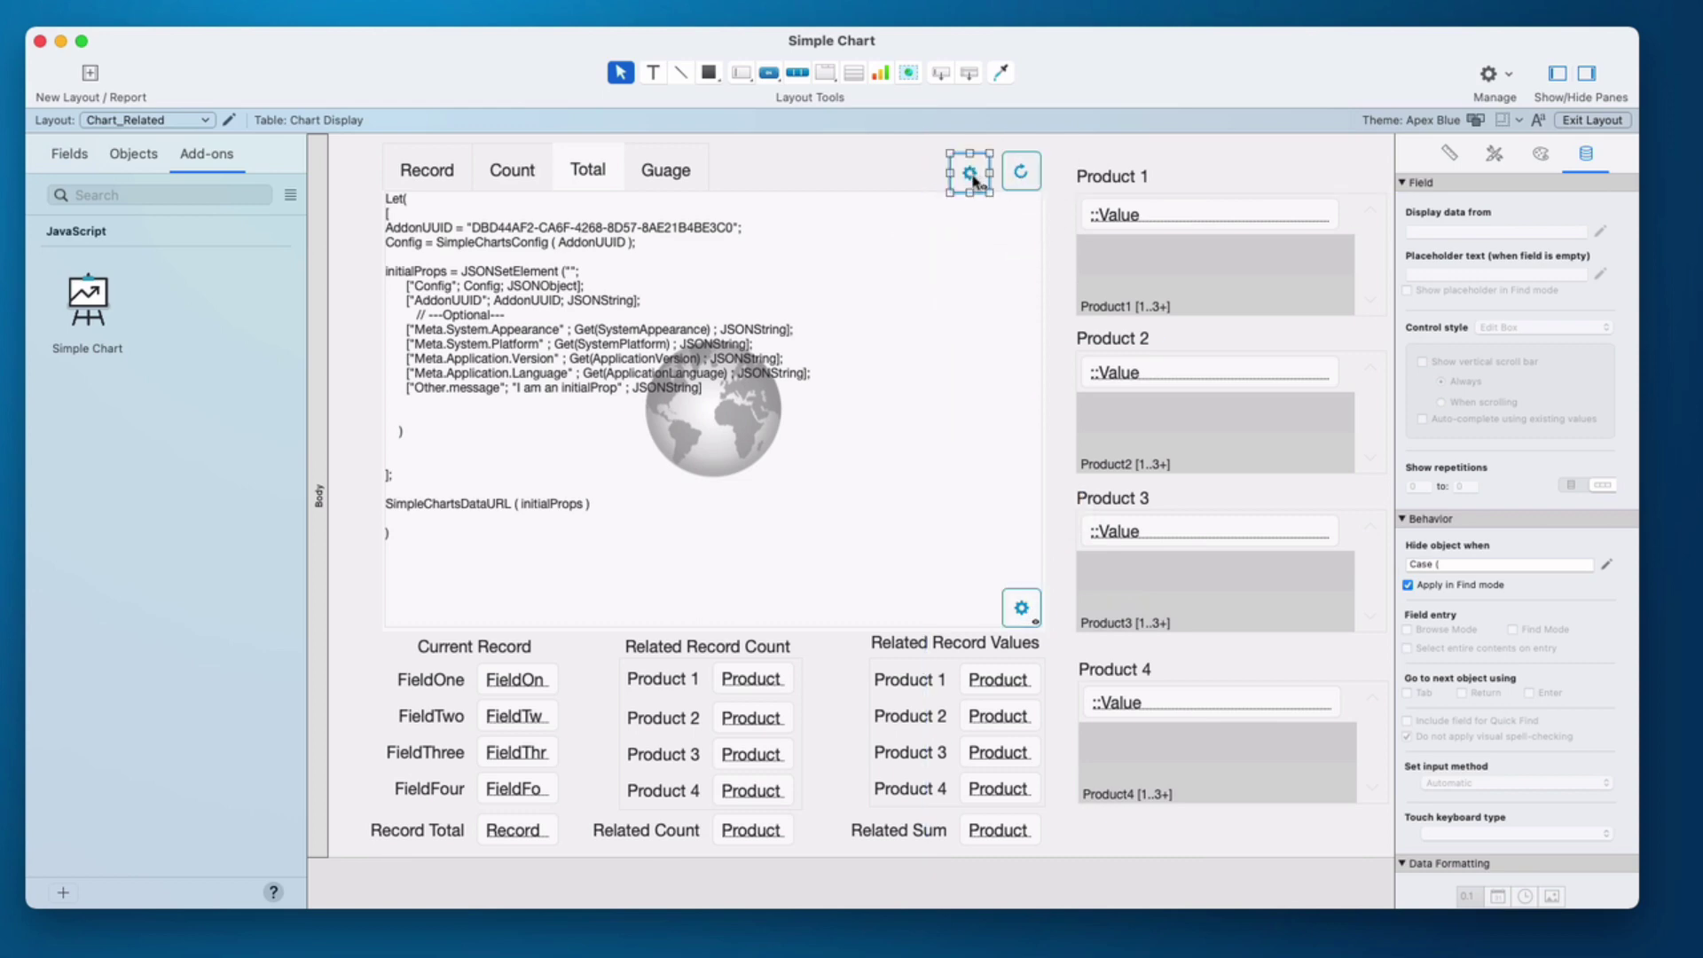
double_click(973, 180)
scroll(1153, 319, up, 5)
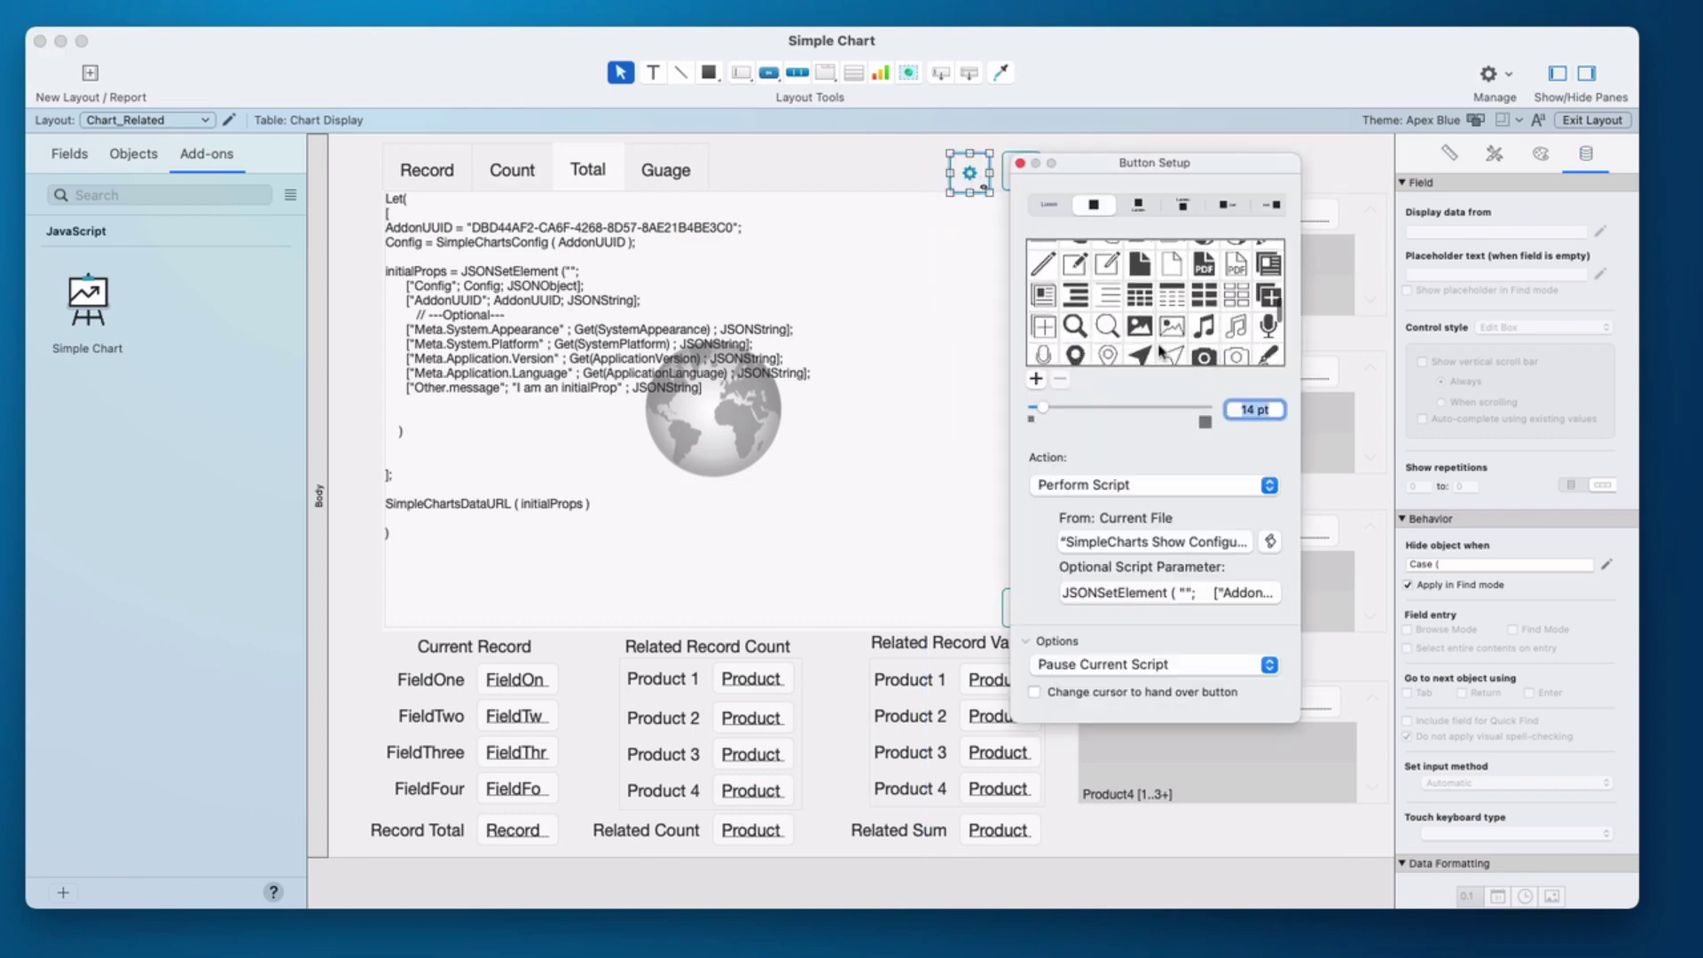
scroll(1161, 350, down, 1)
click(1075, 304)
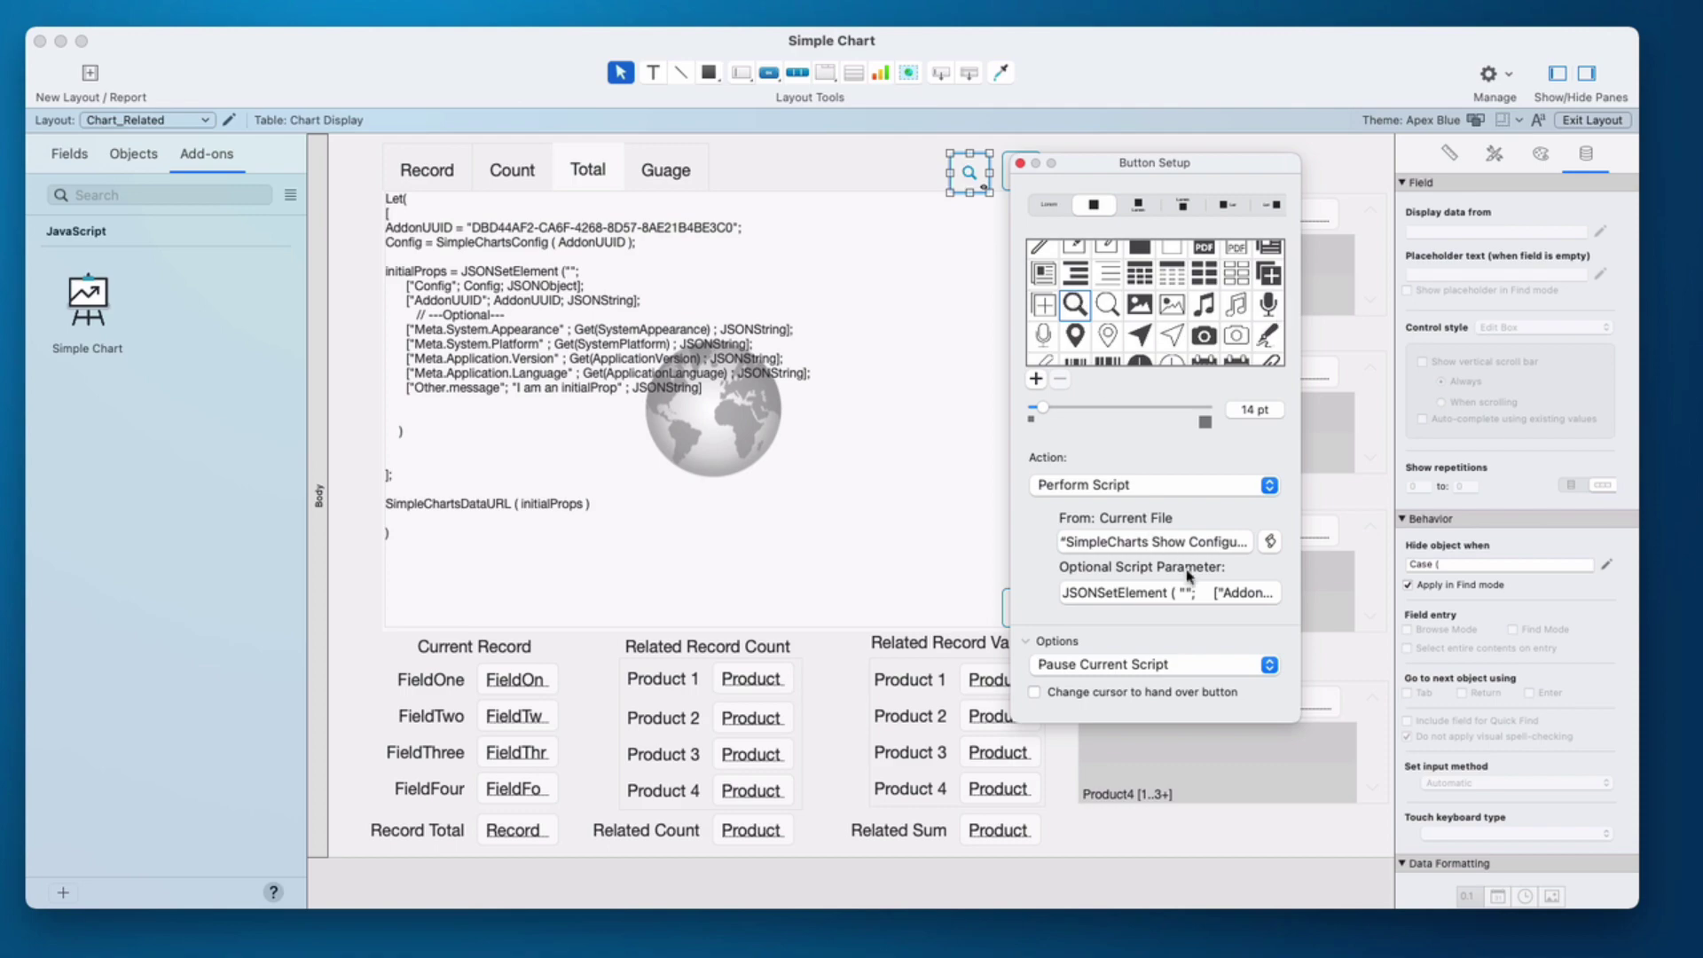
- Set the new button to perform the Refresh Data script and review how it reads the parameter
click(1193, 543)
click(1261, 729)
click(1267, 542)
scroll(874, 347, down, 2)
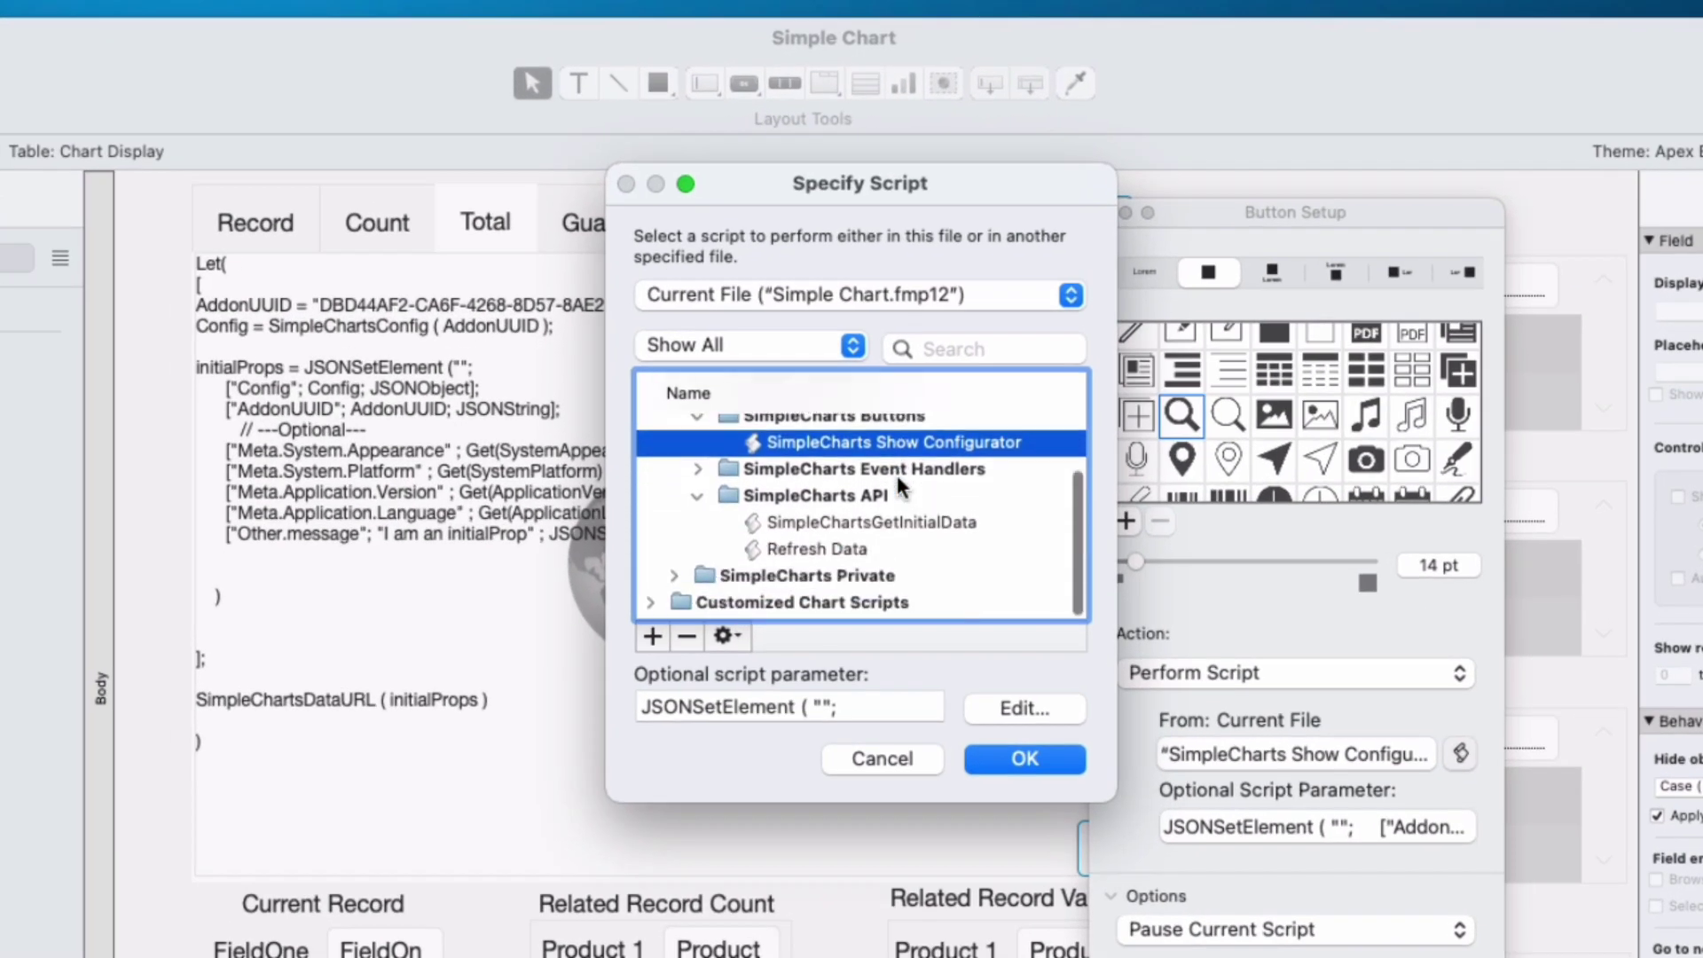
click(859, 550)
click(1036, 762)
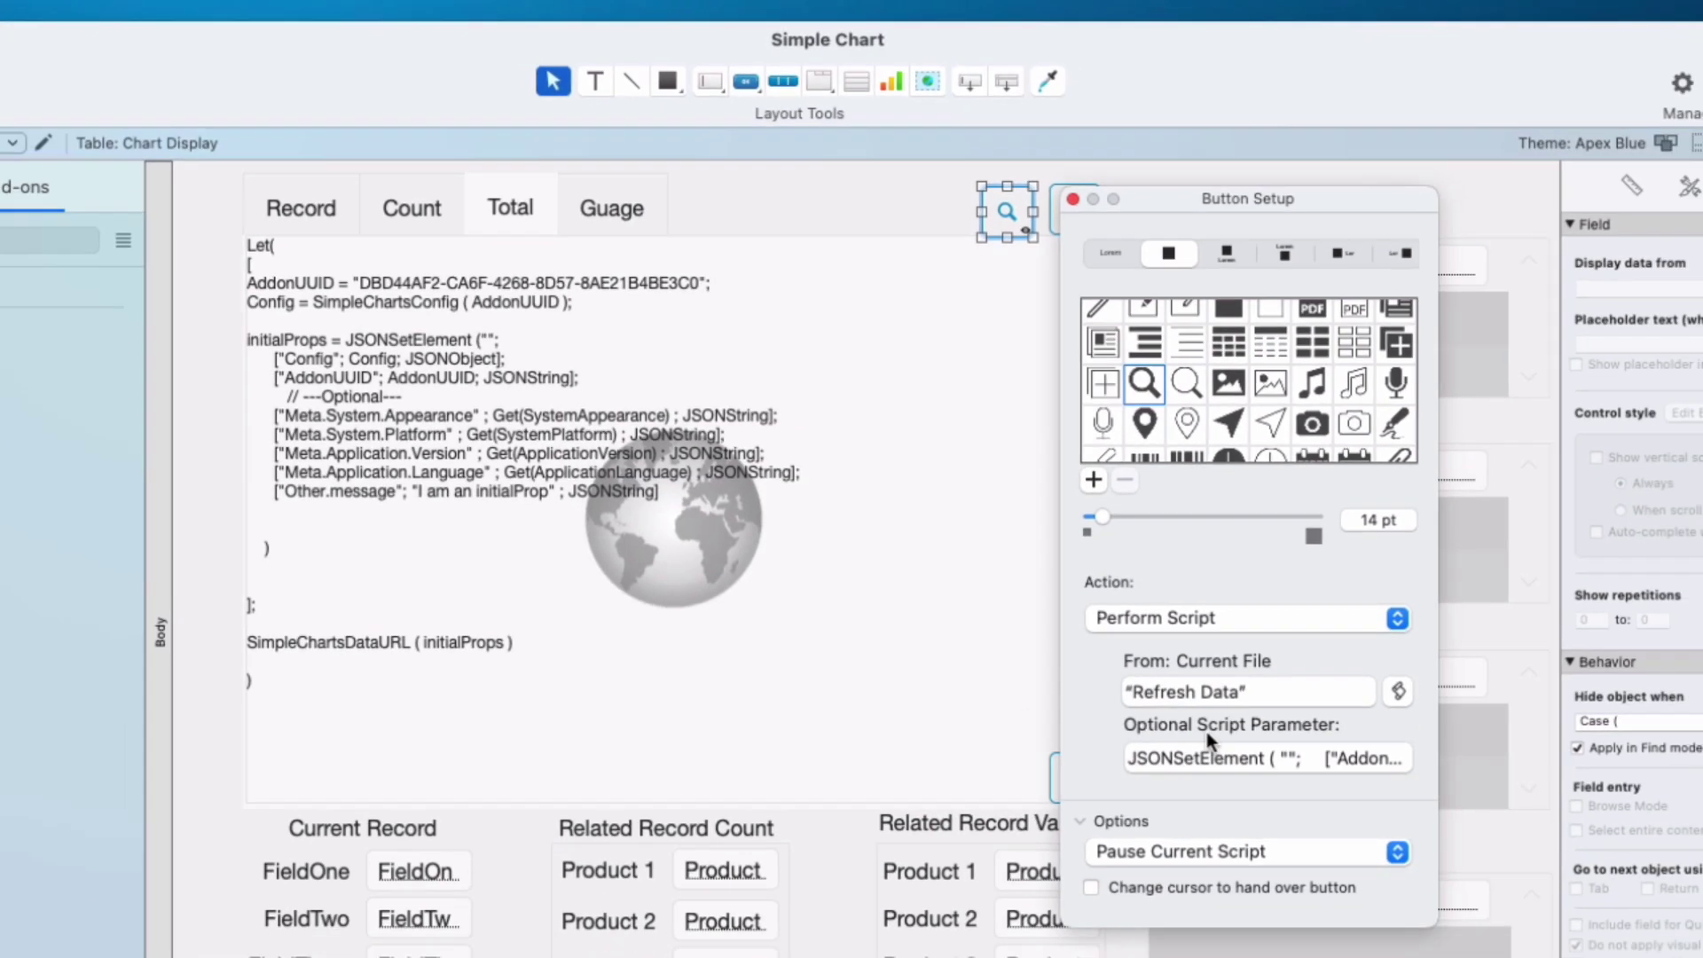
click(1223, 682)
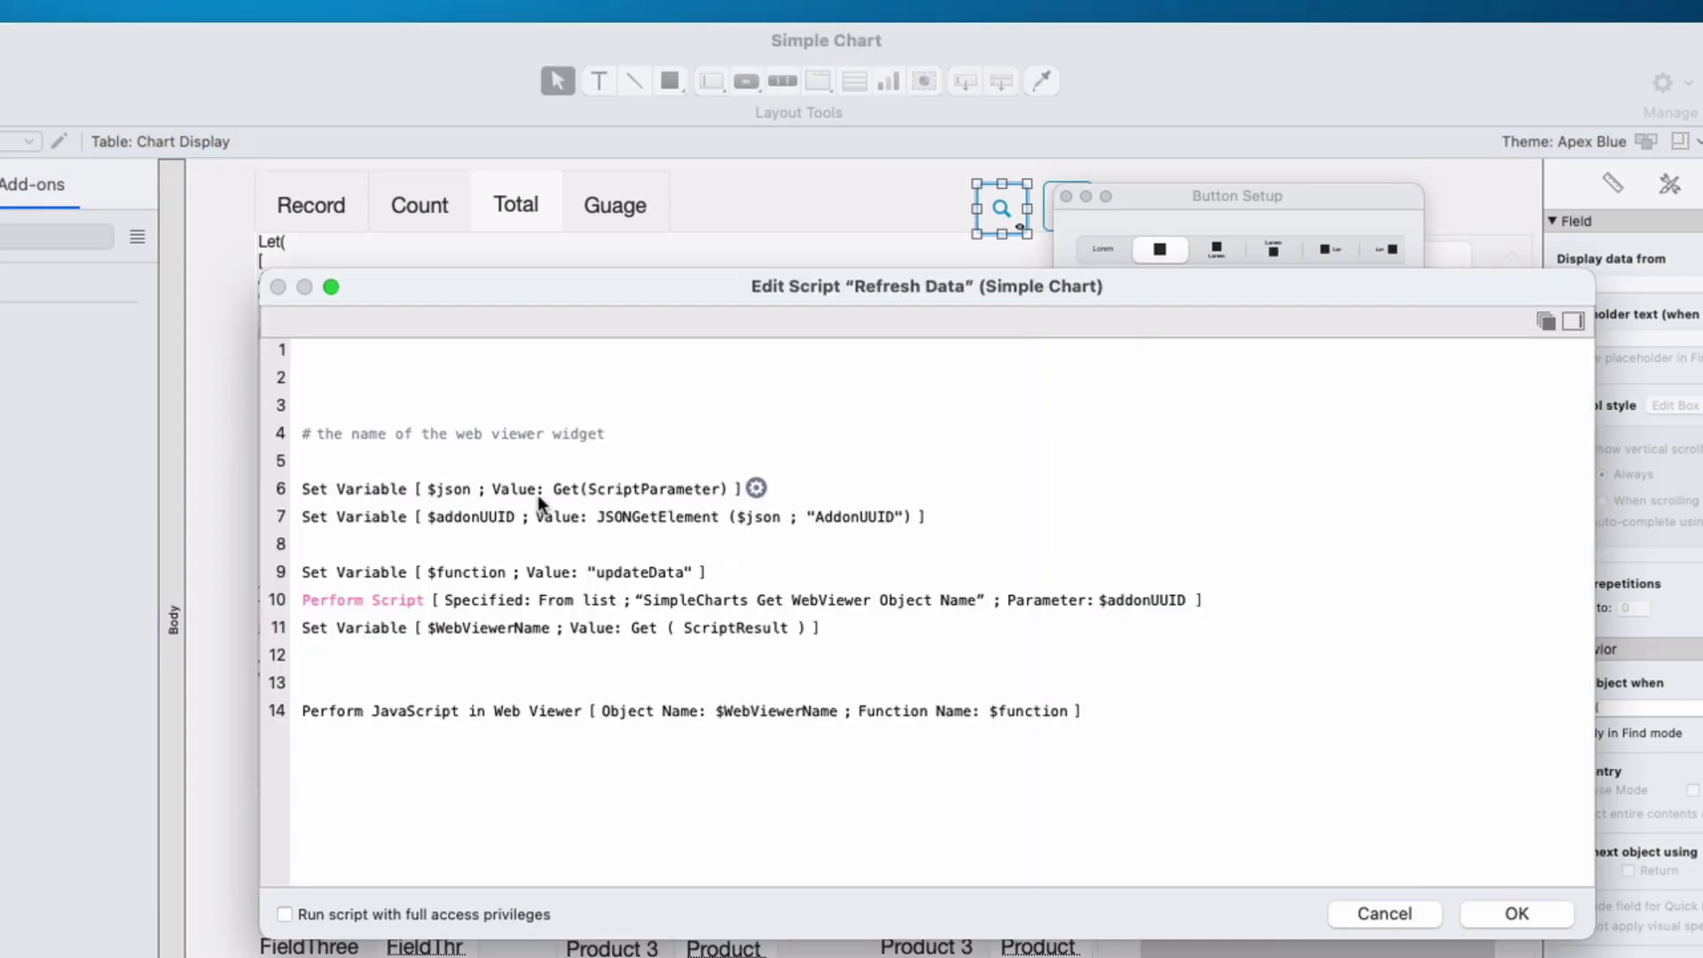
click(324, 493)
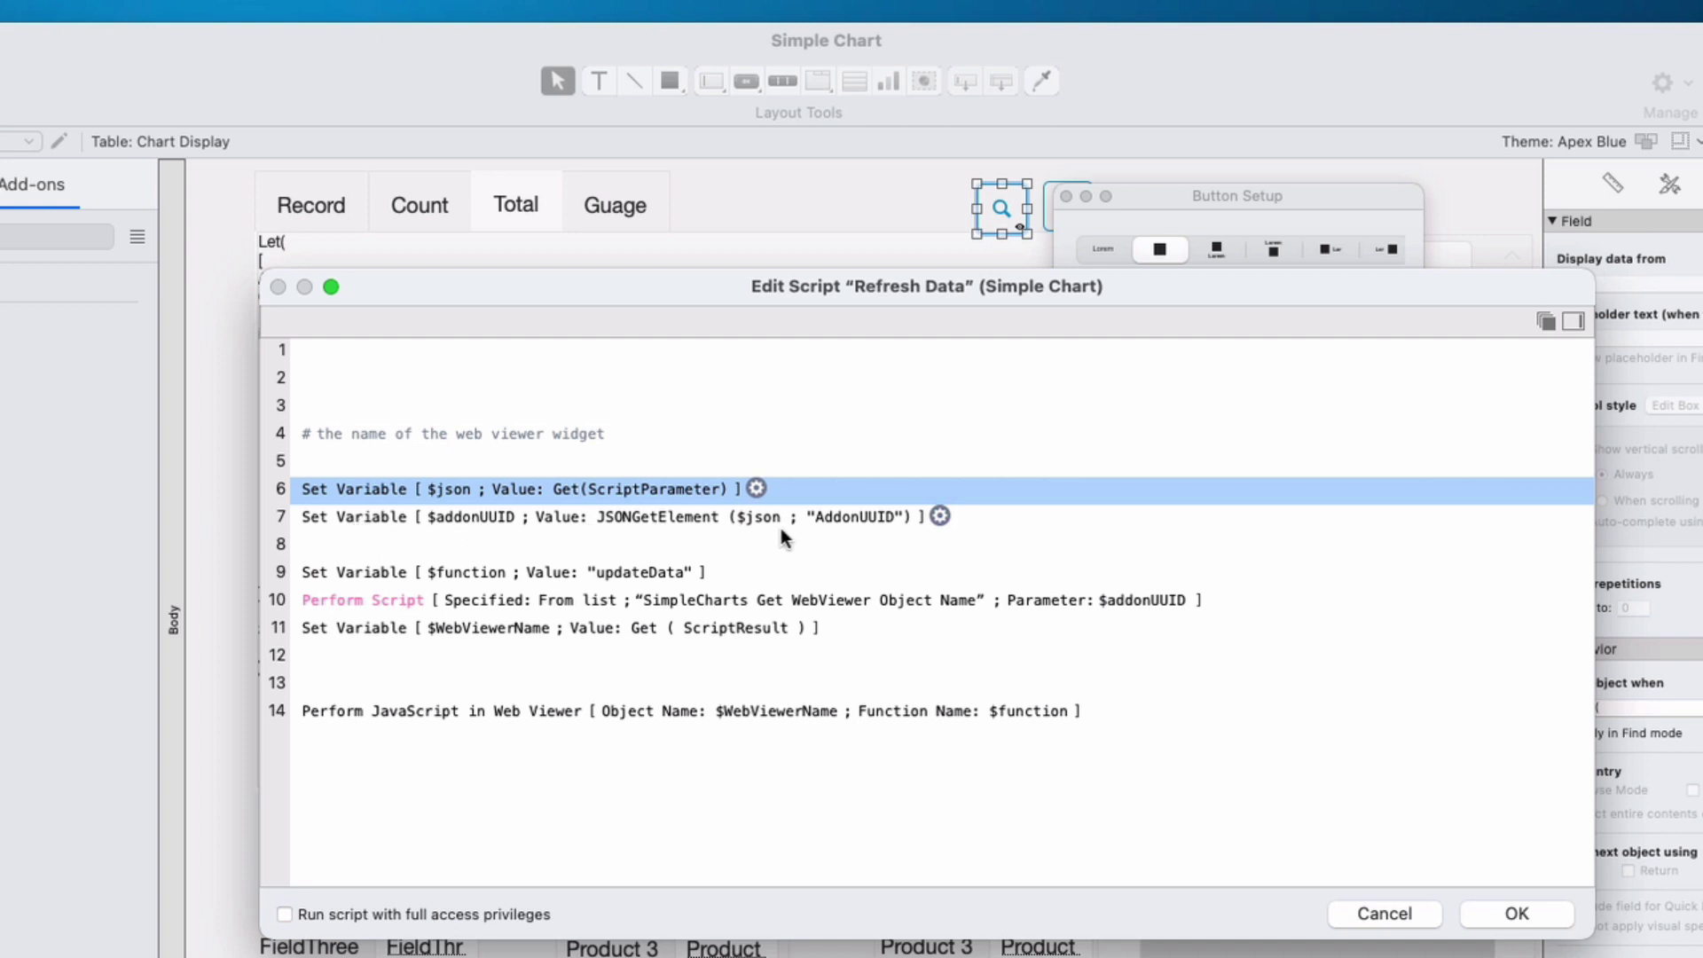
click(1405, 913)
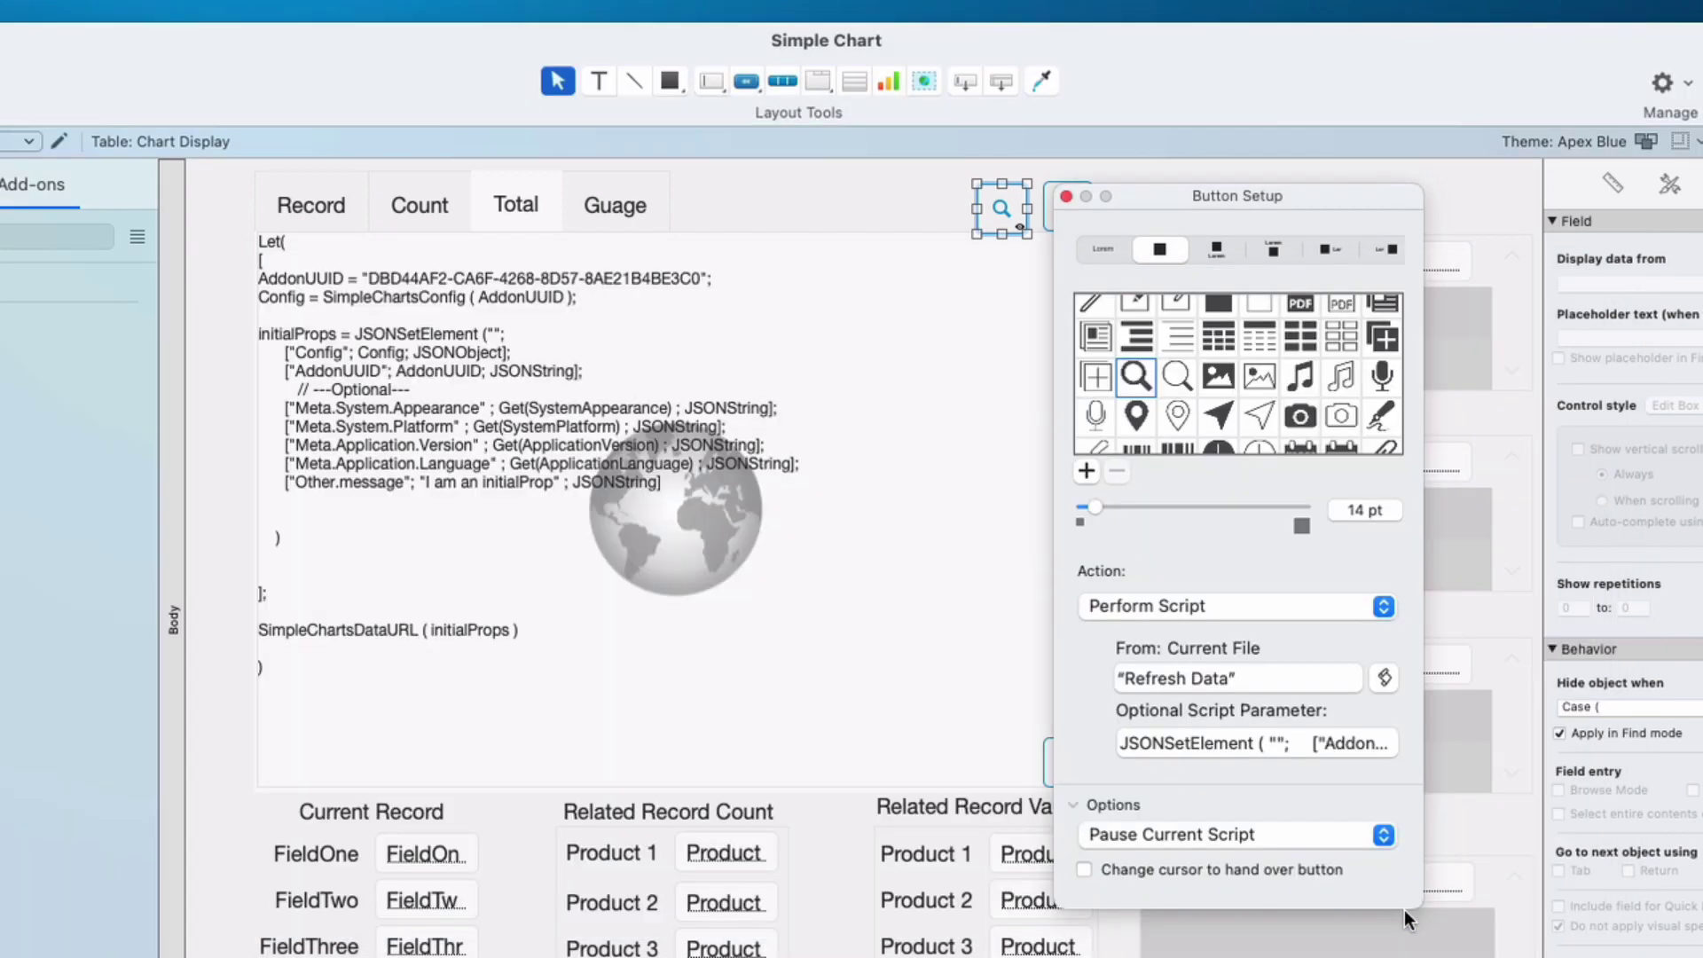
- Review the button's JSONSetElement script parameter that passes the AddonUUID
click(1270, 743)
click(766, 387)
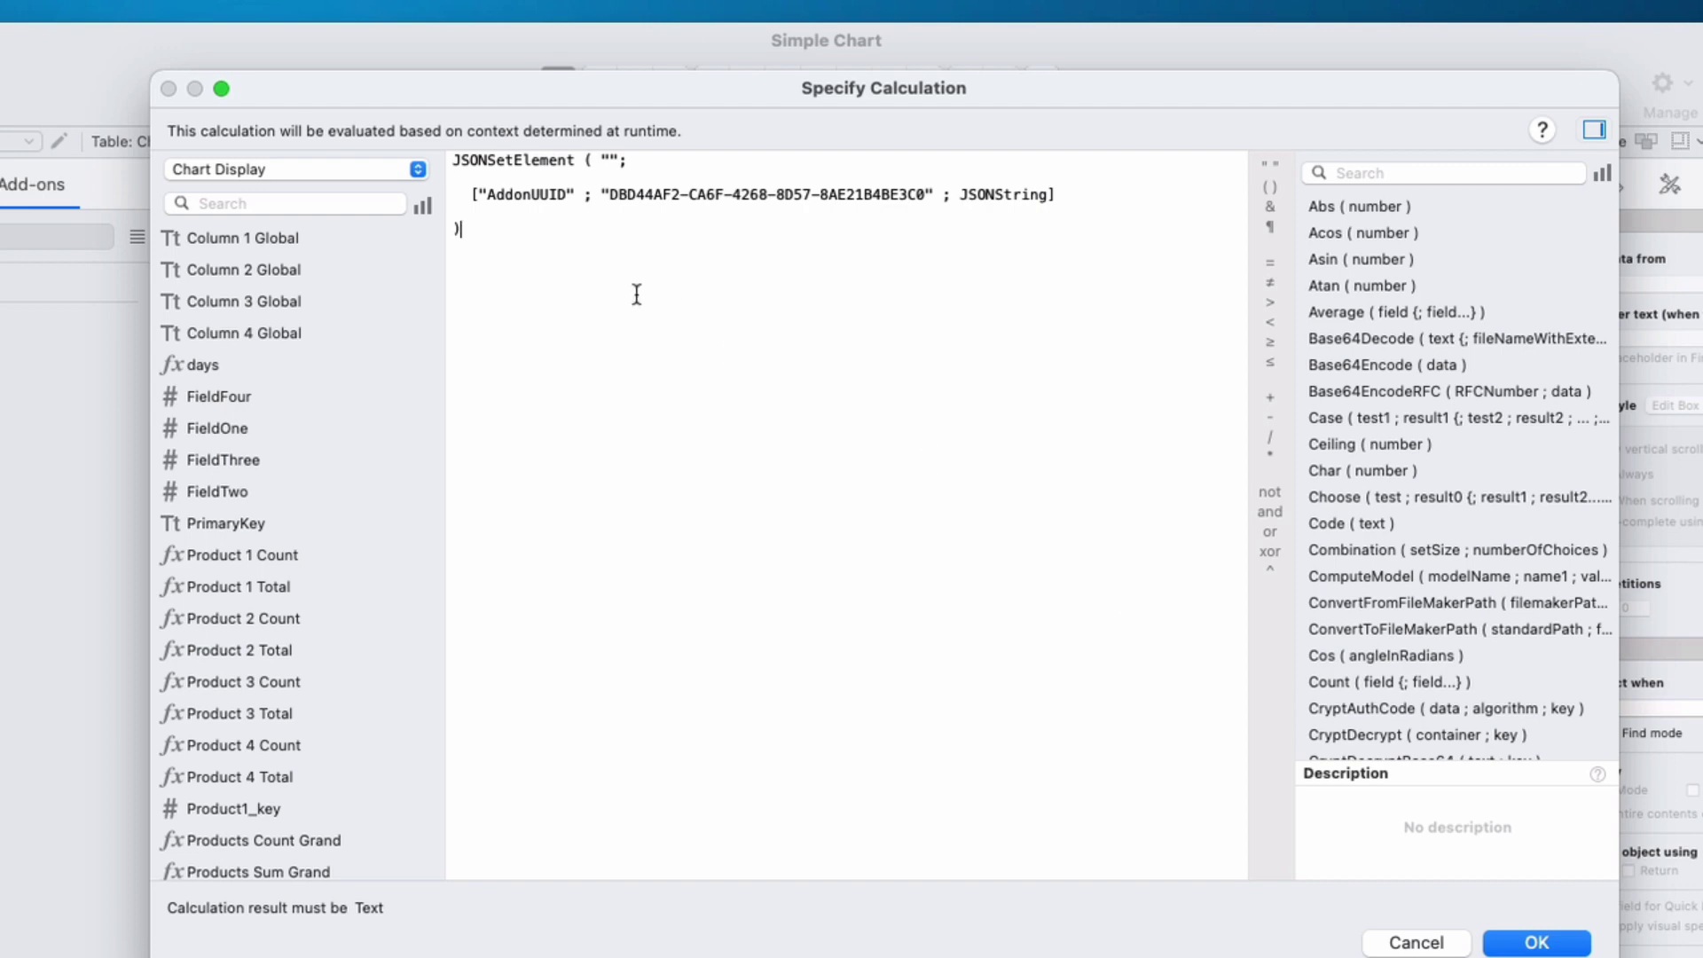
key(super+a)
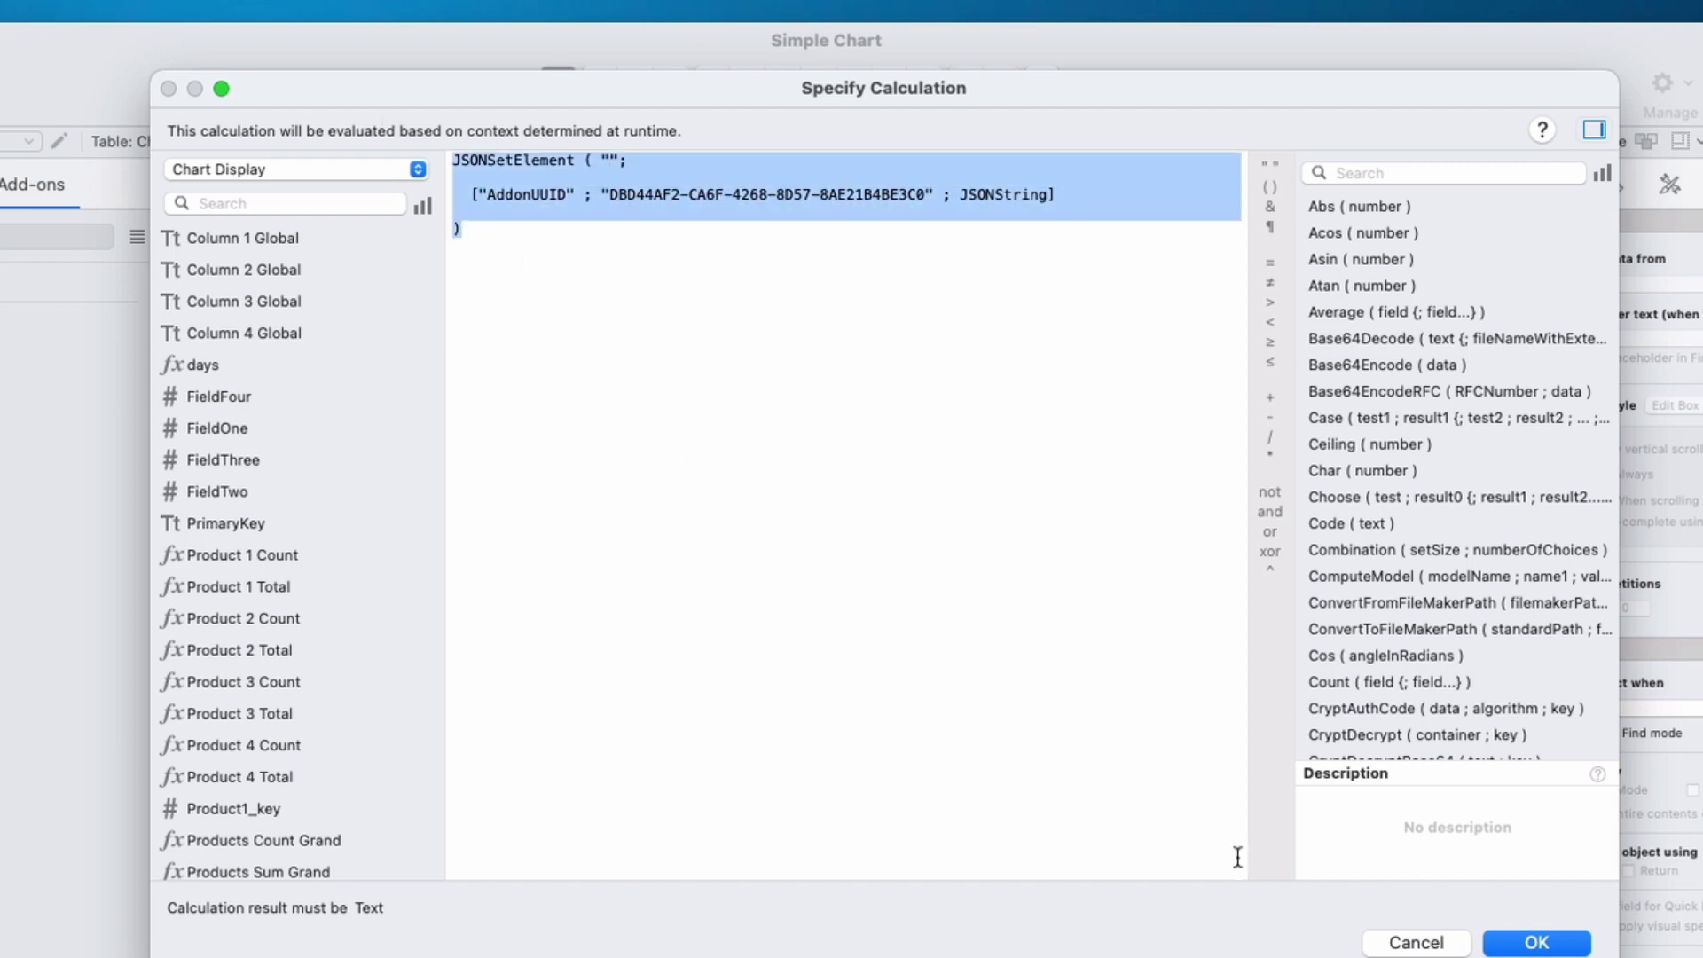
click(945, 427)
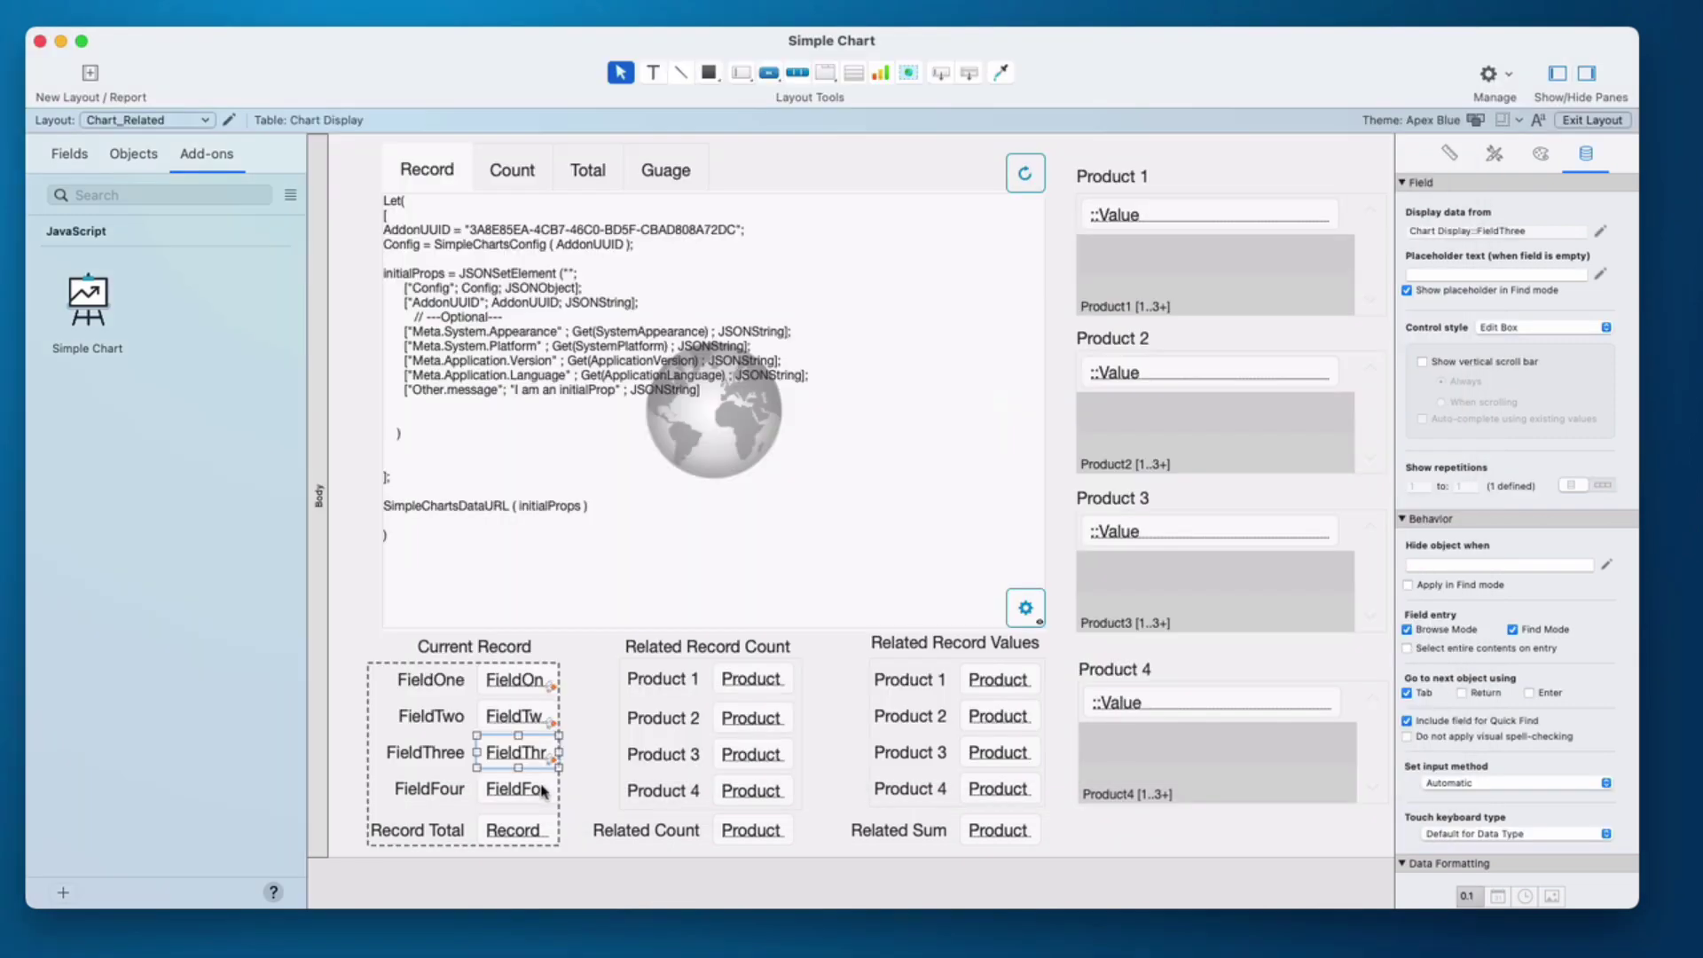
- Give FieldFour an OnObjectExit trigger running Refresh Data with the pasted script parameter
right_click(549, 789)
click(621, 937)
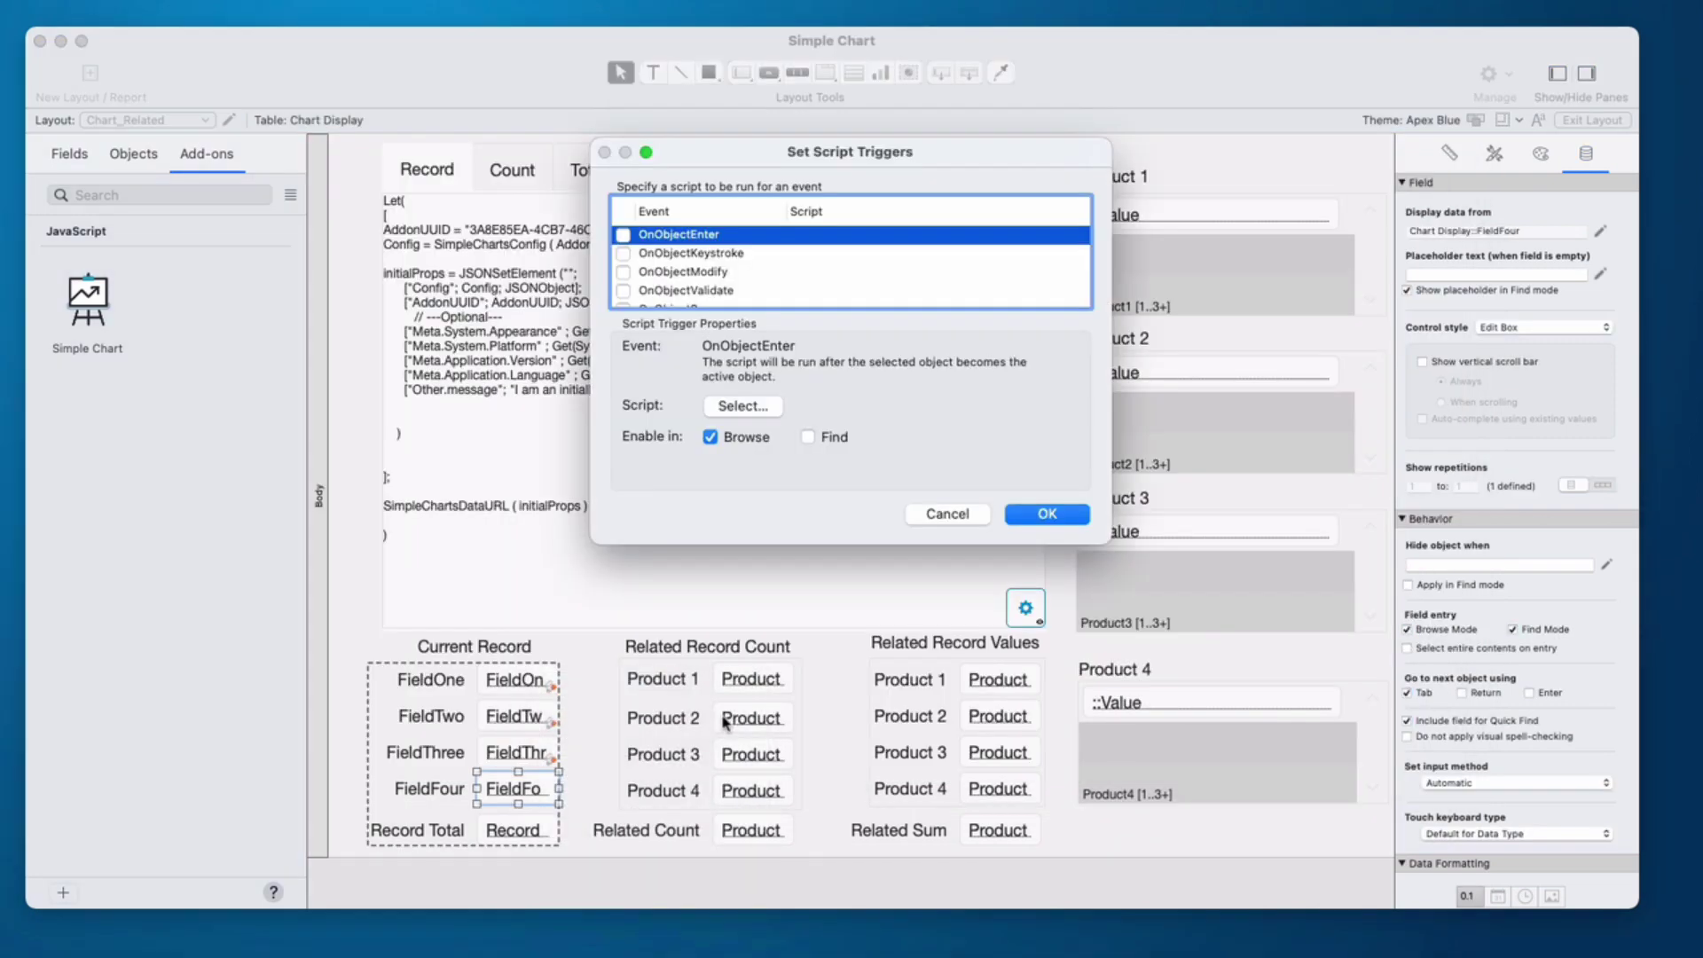
scroll(801, 268, down, 3)
click(801, 274)
click(742, 405)
scroll(851, 373, down, 2)
click(819, 399)
click(877, 512)
key(super+v)
click(983, 547)
click(1042, 513)
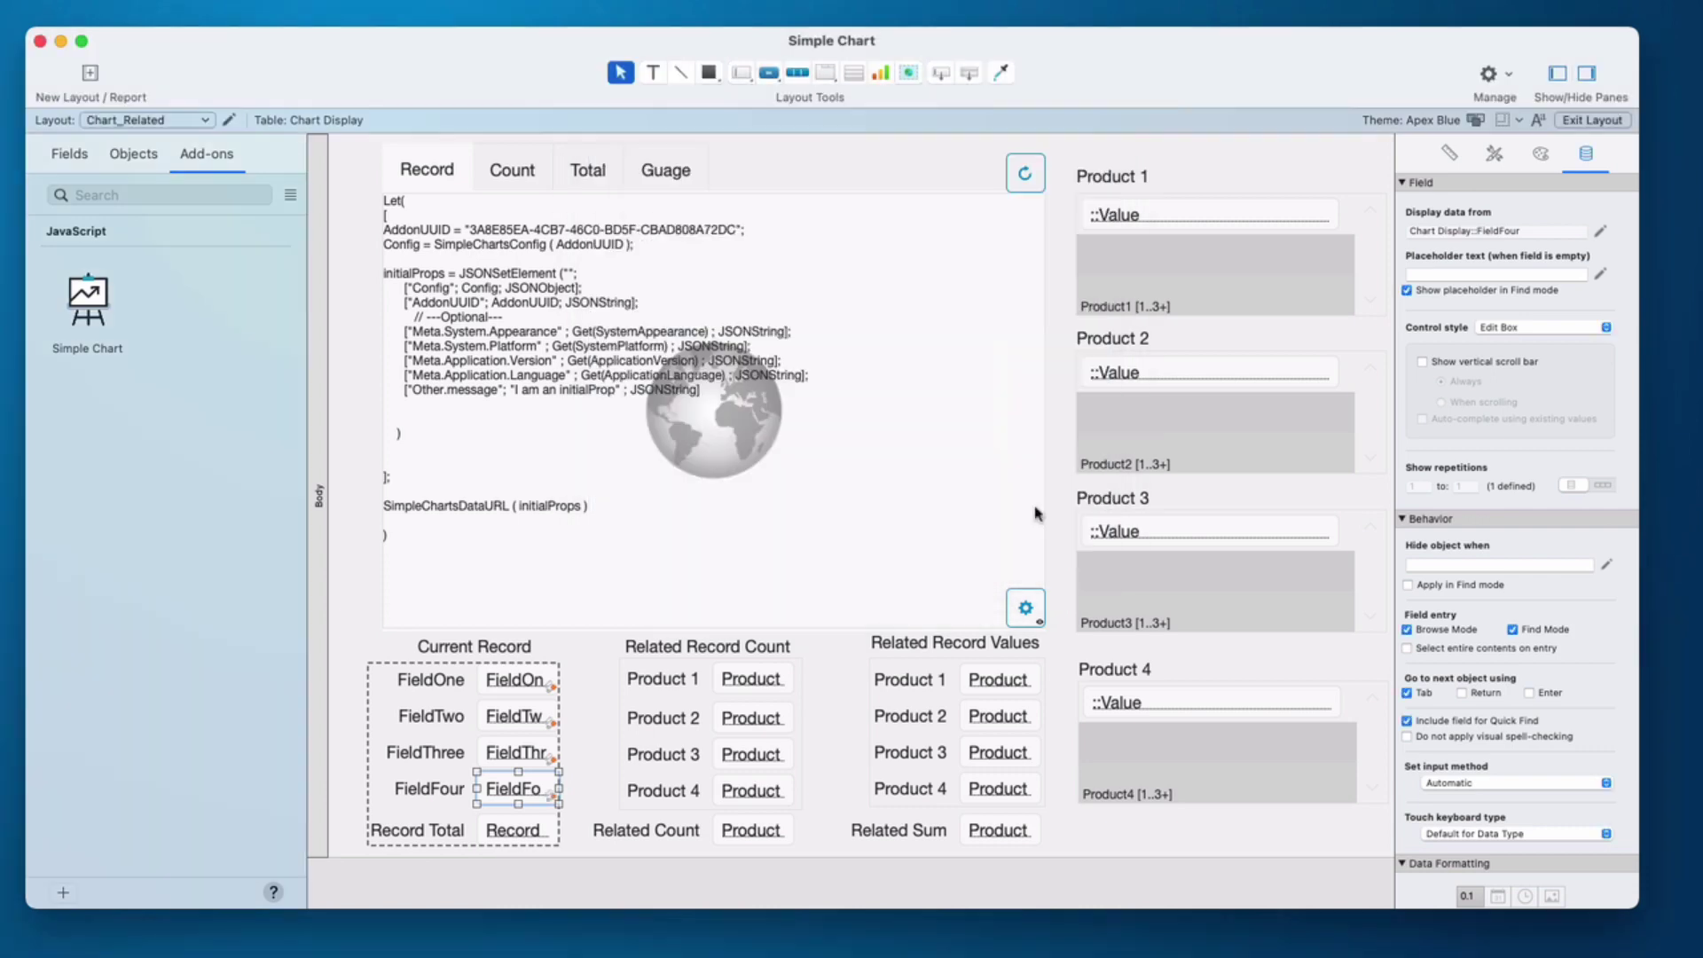
- In Browse mode, change FieldTwo to 5 and FieldThree from 6 to 9
key(super+b)
click(483, 716)
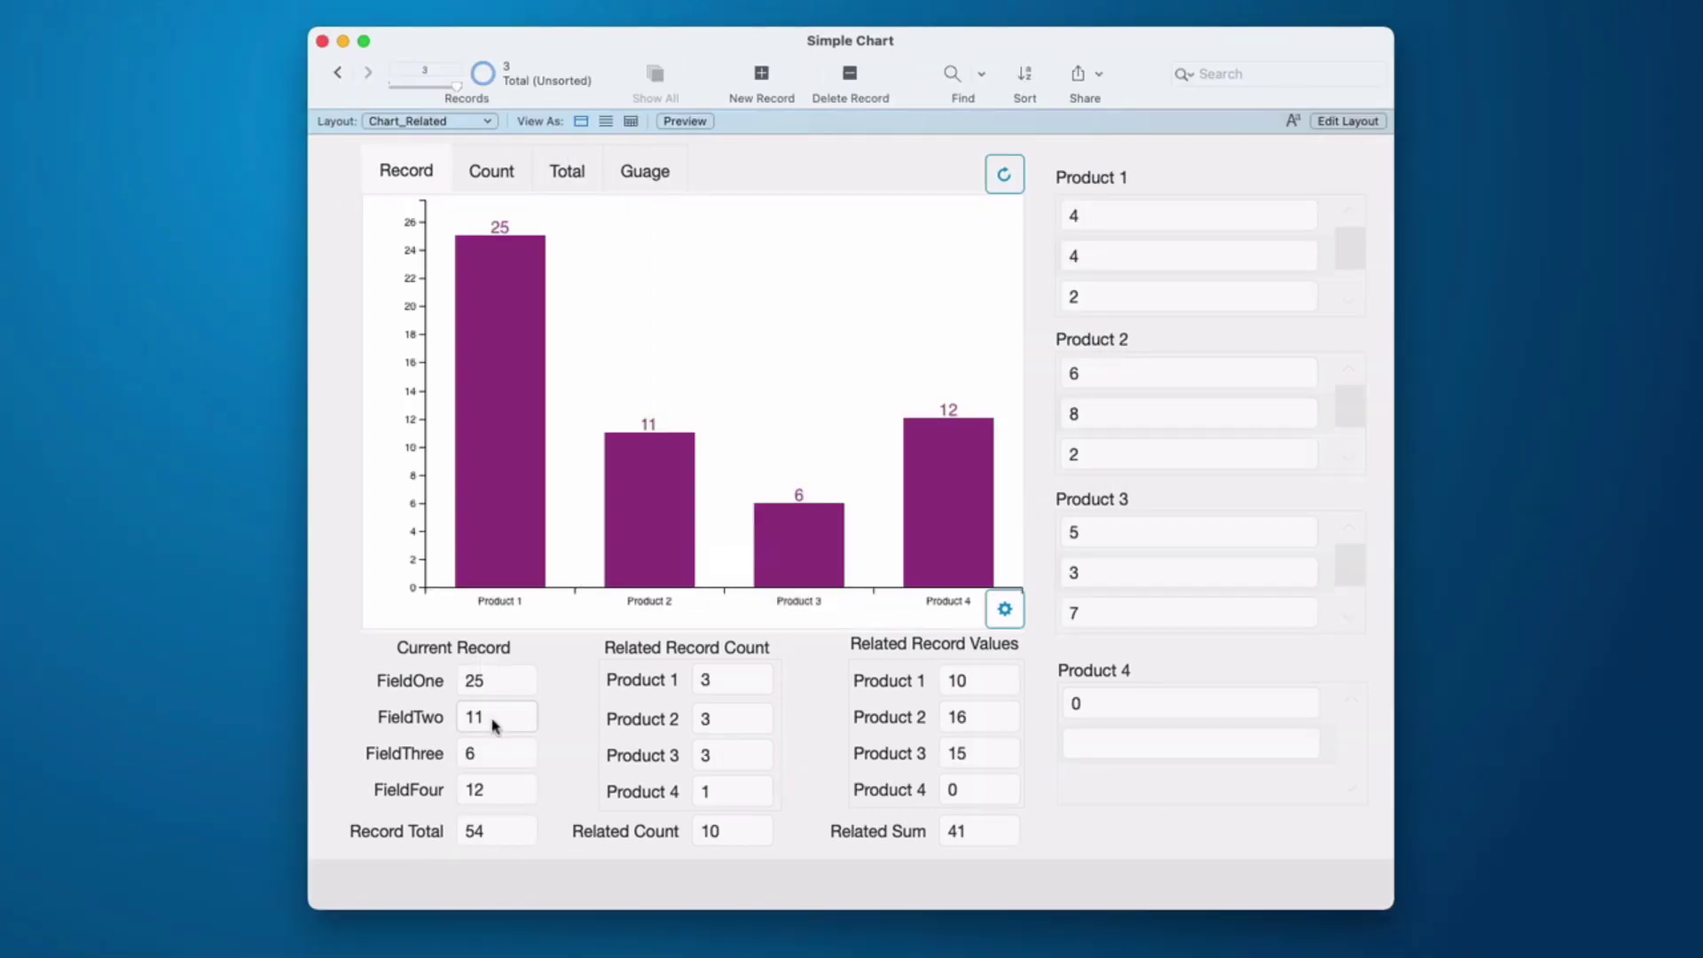
text(5)
click(427, 718)
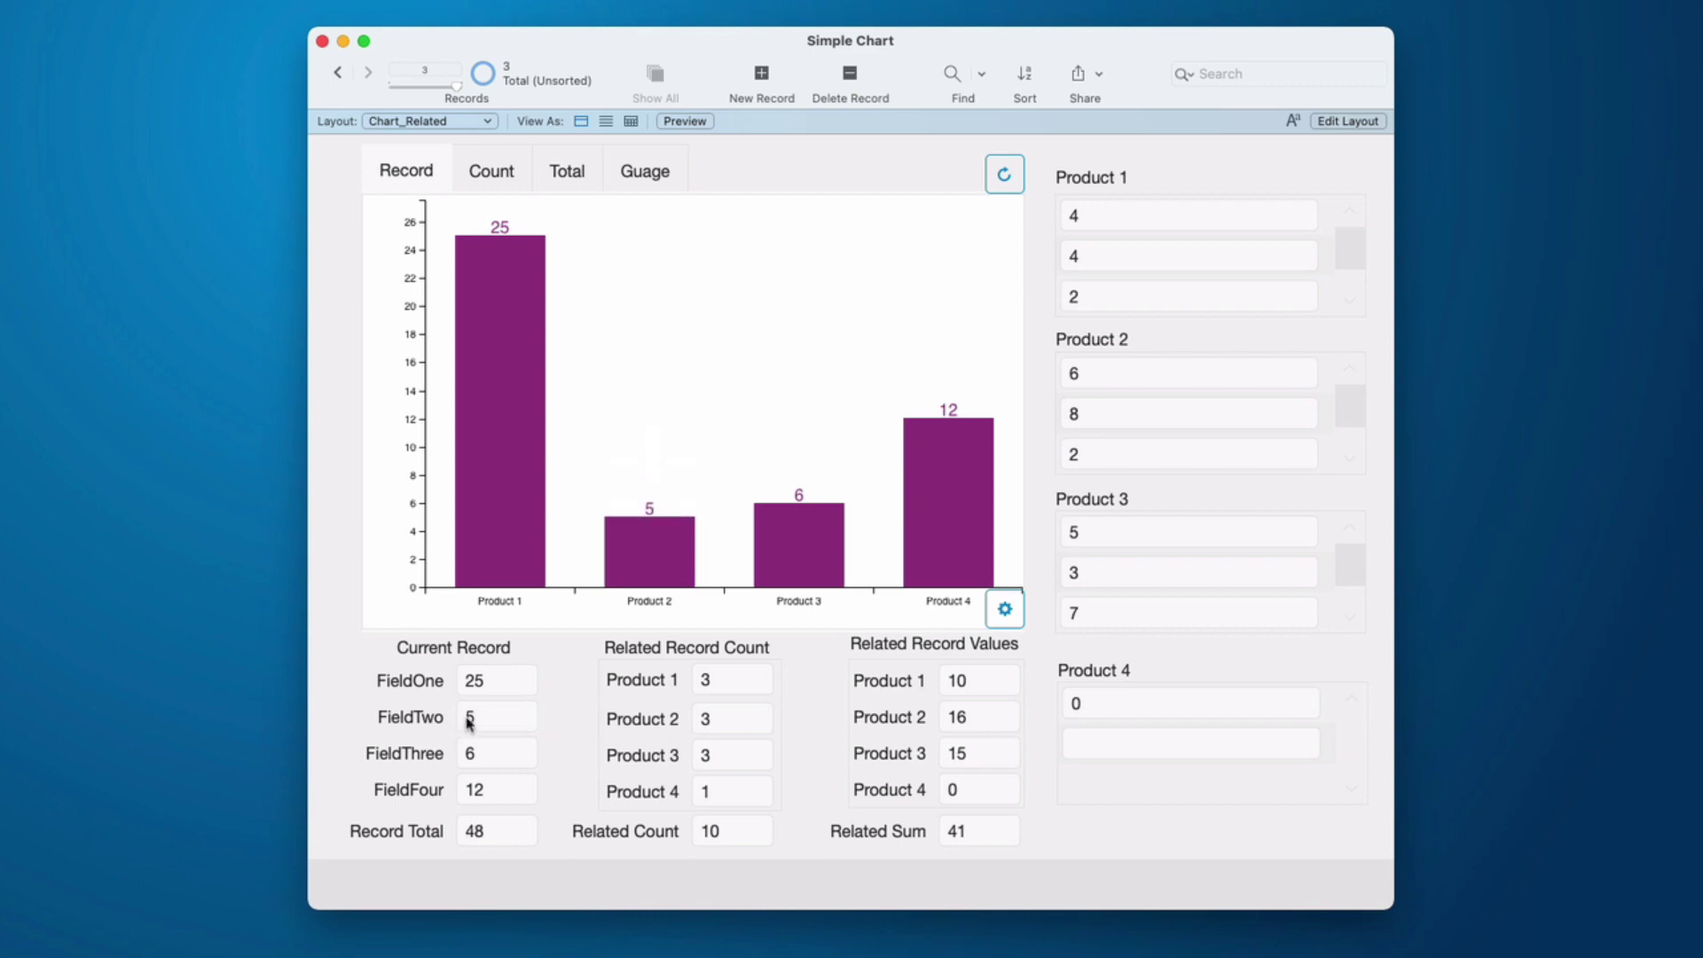
click(494, 756)
drag(494, 755, 454, 753)
text(9)
click(452, 753)
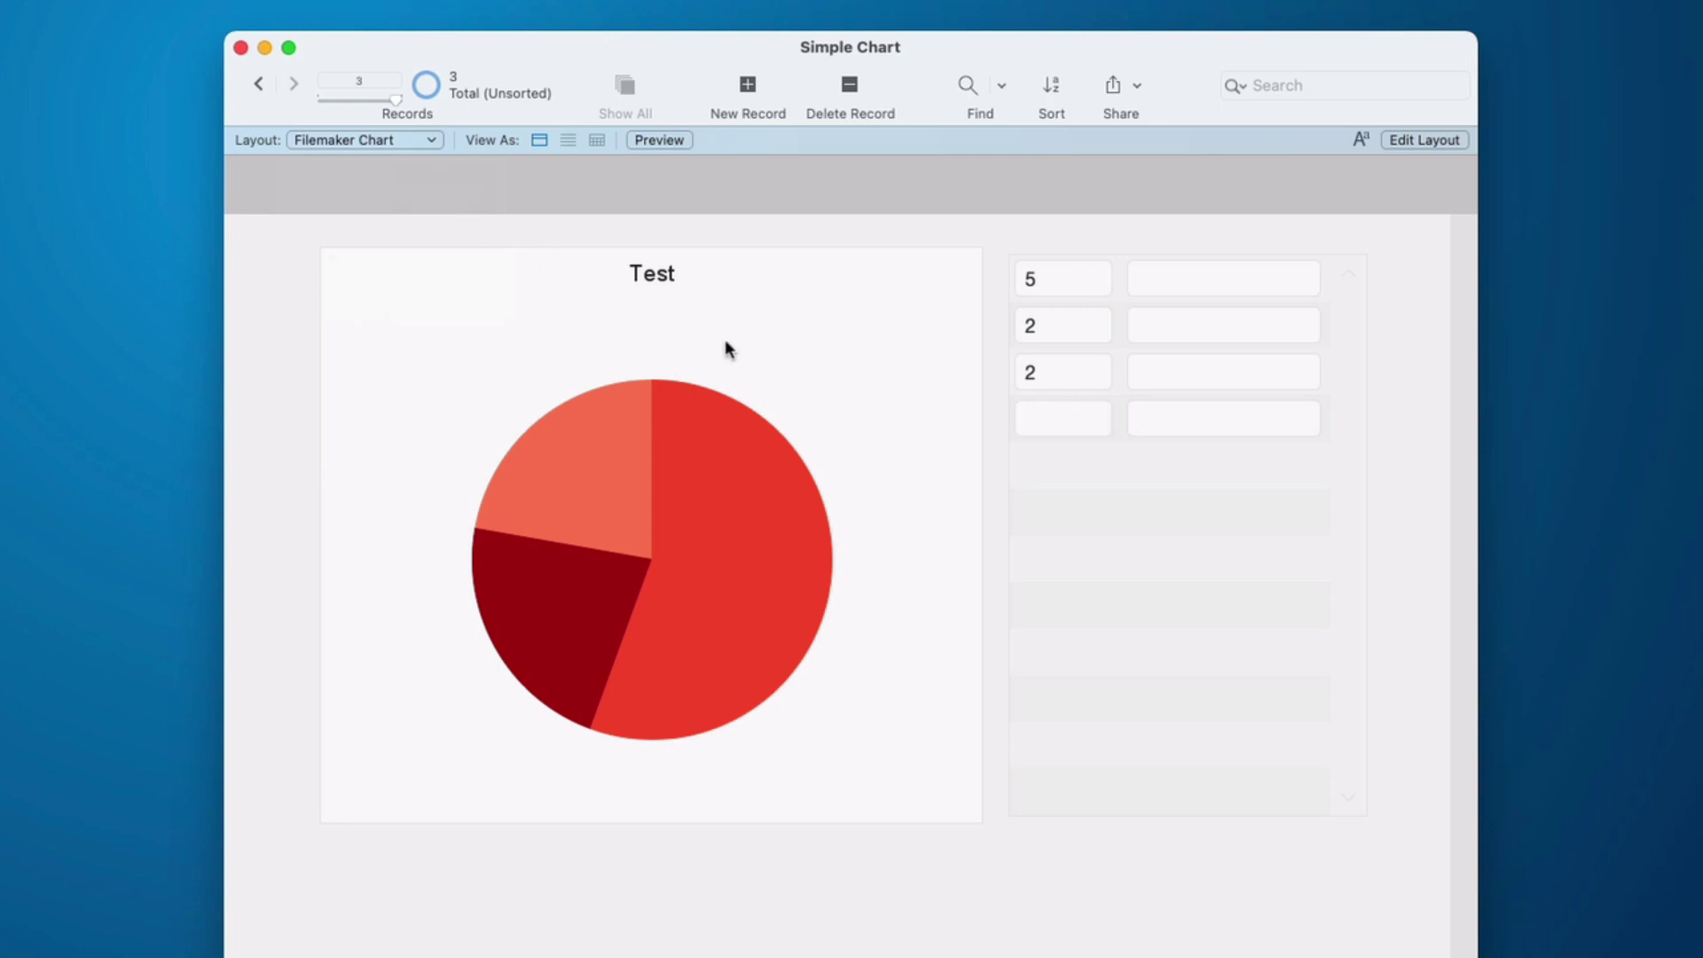
- Review the pie chart's Chart, Styles and Data Source settings in Chart Setup
key(super+l)
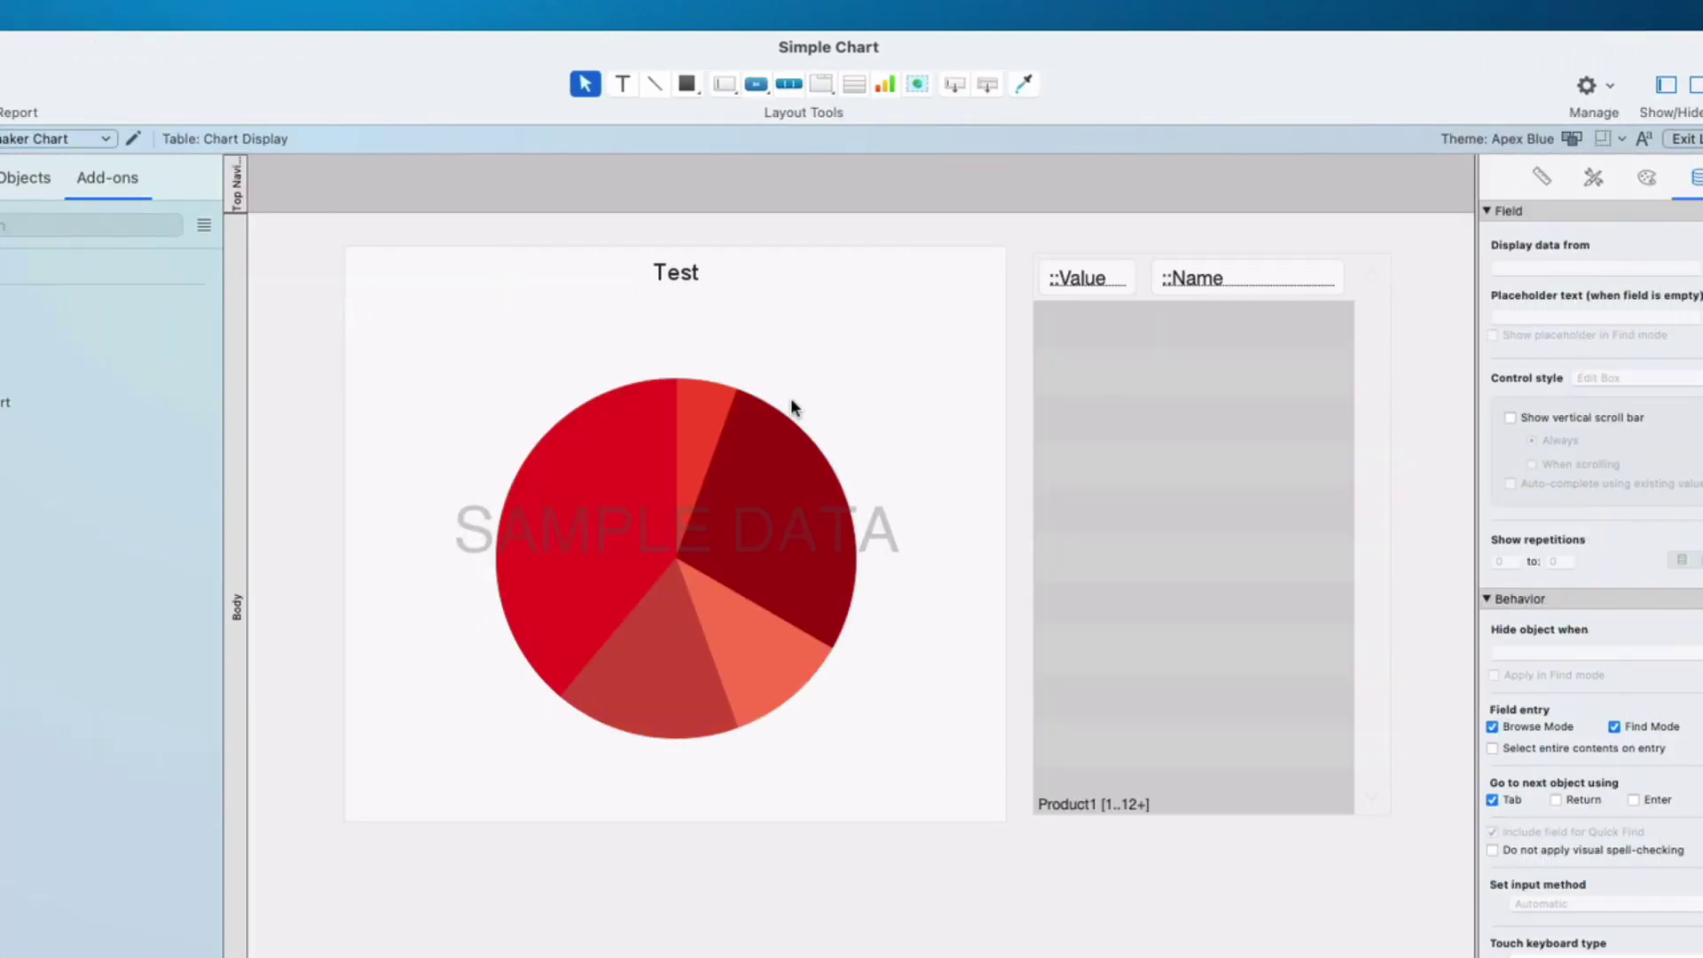
double_click(778, 420)
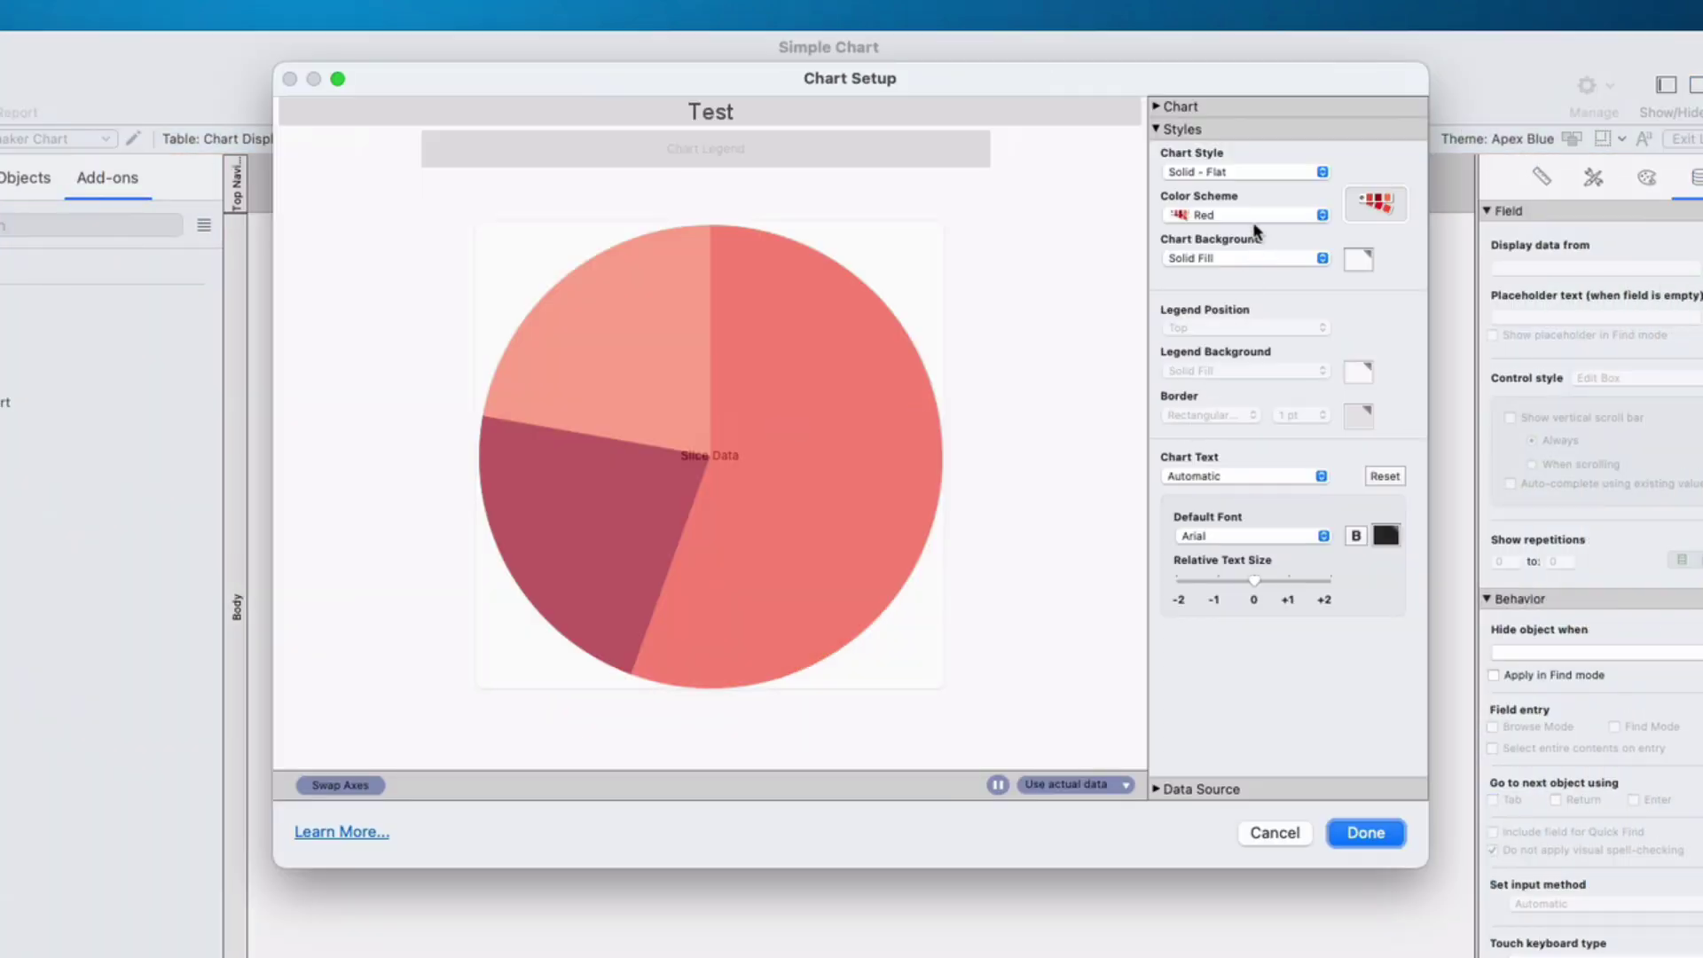
click(1159, 107)
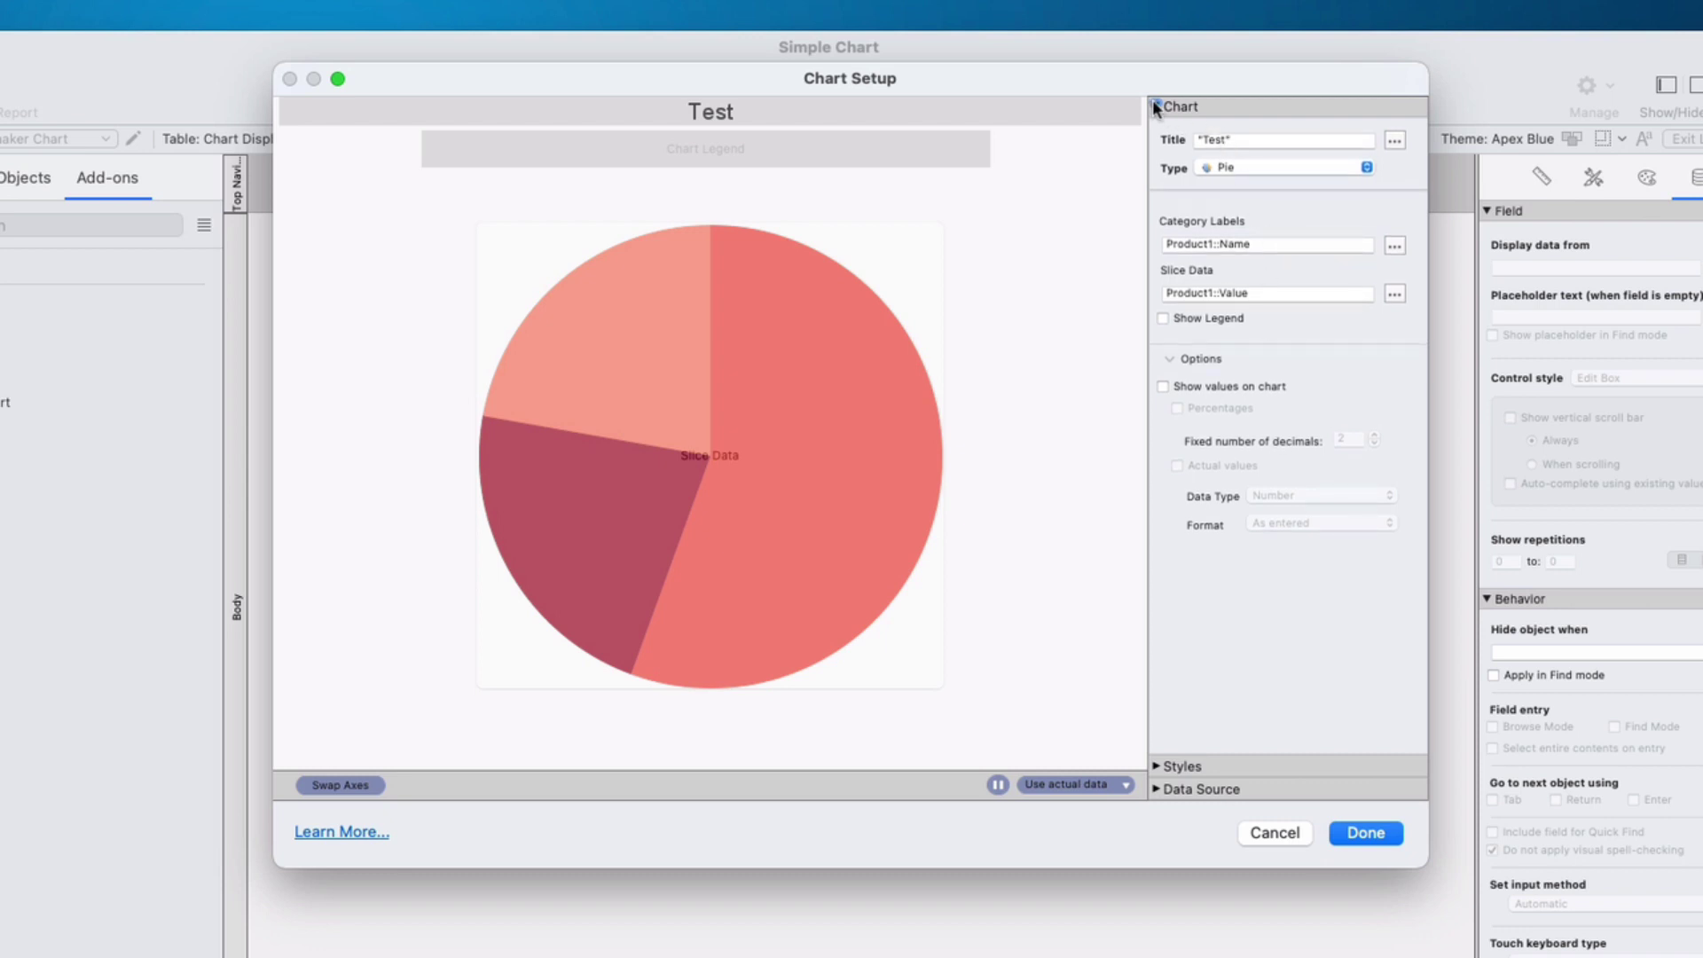
click(1157, 766)
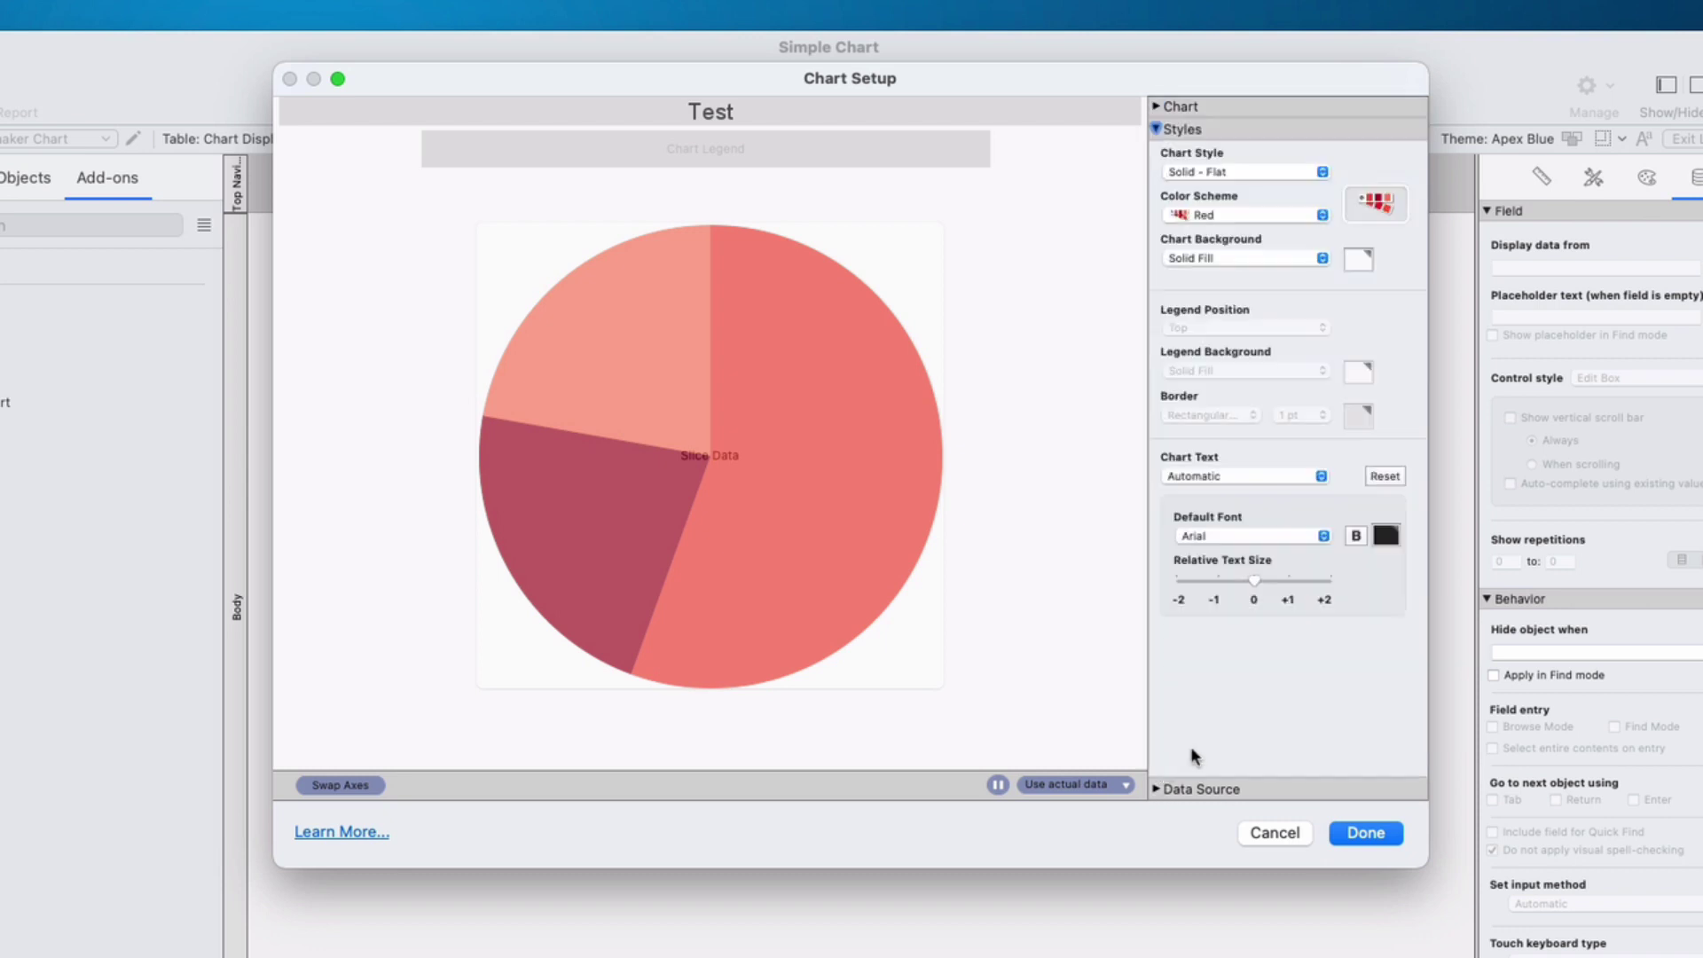
click(1197, 789)
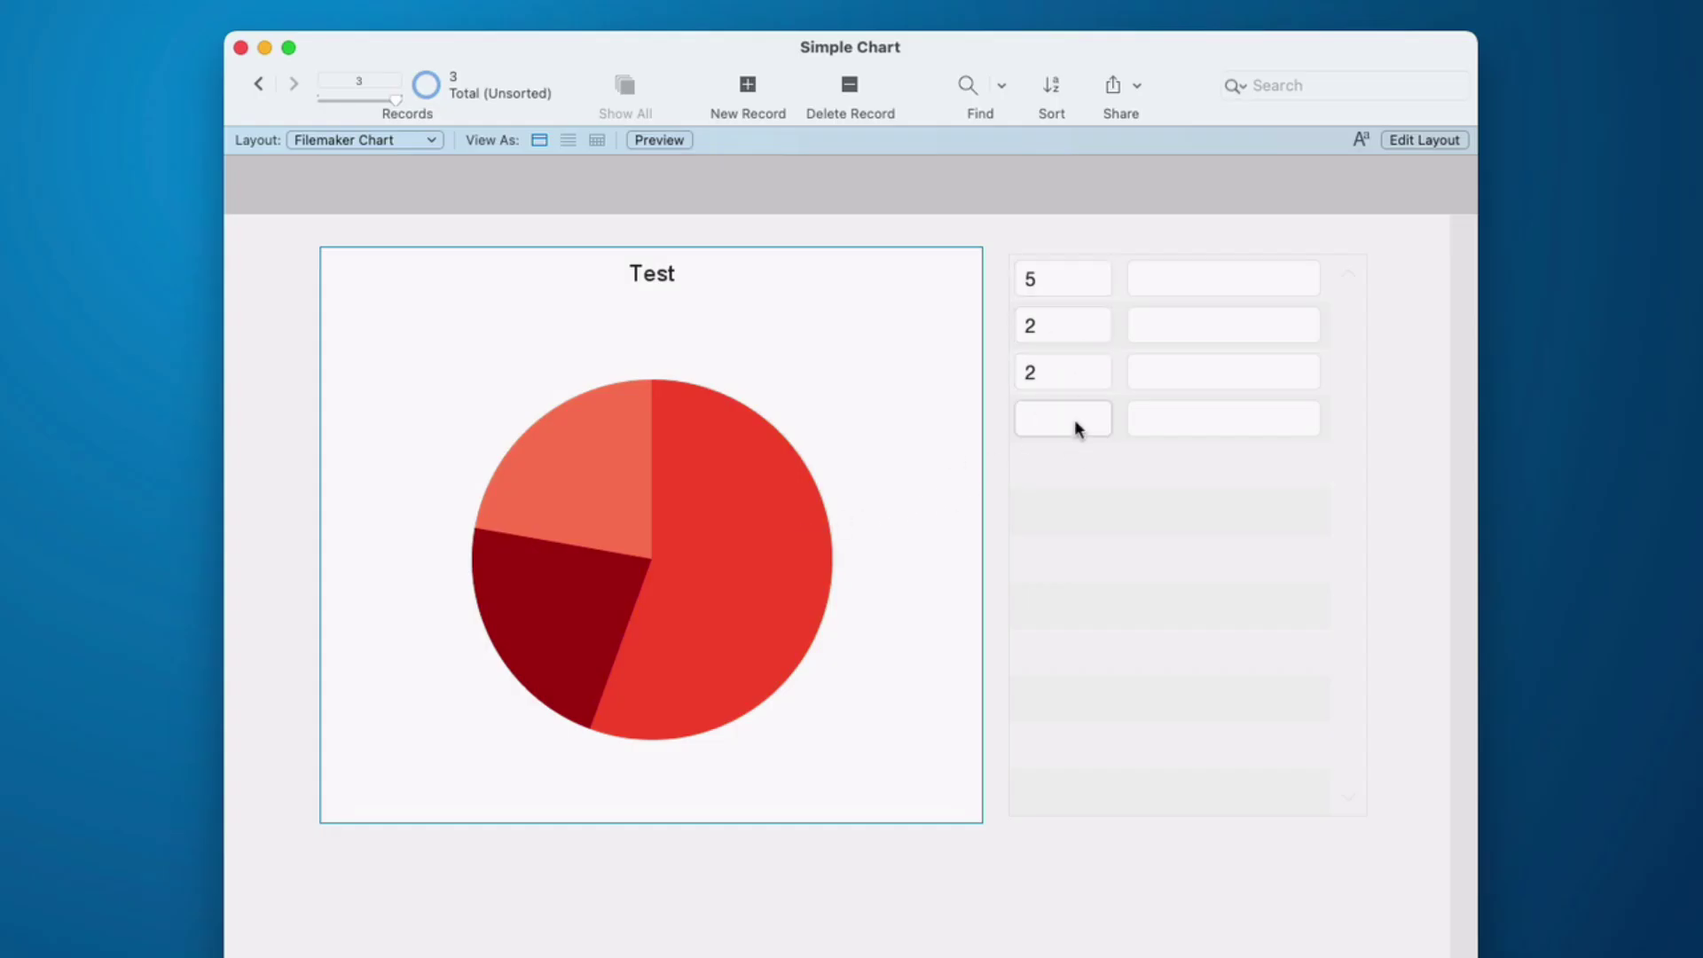
- Add the values 7, 9, 3, 7 and 8 to the empty value rows so the pie redraws
click(1077, 422)
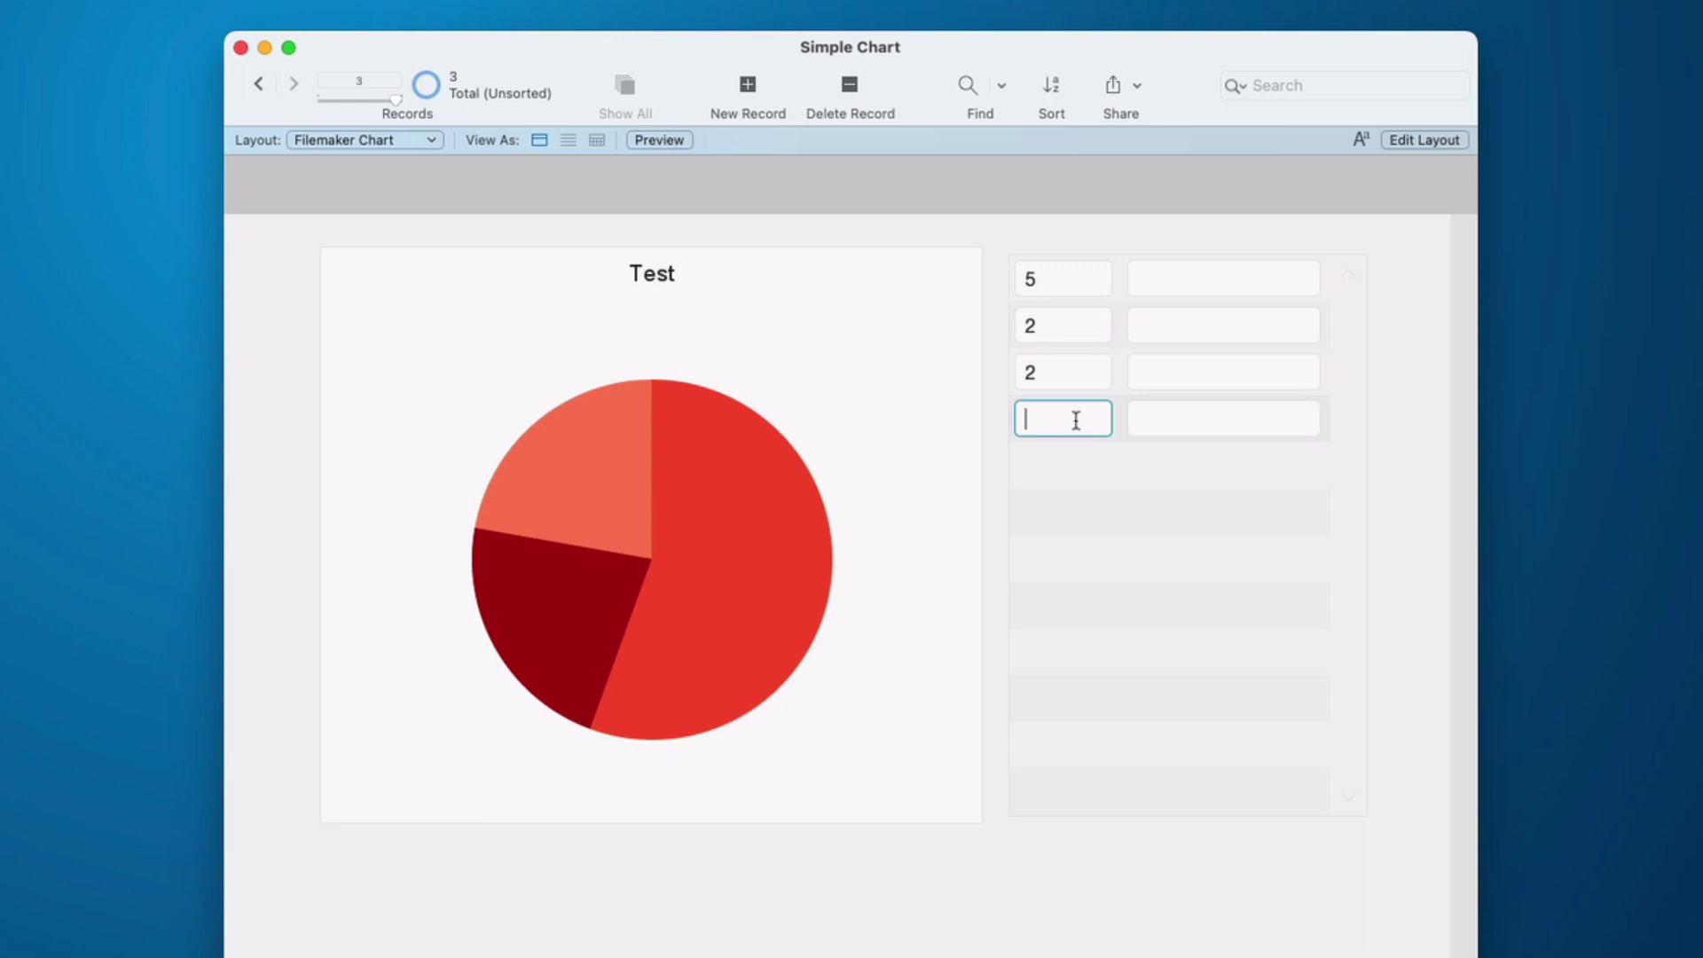
text(7)
key(Tab)
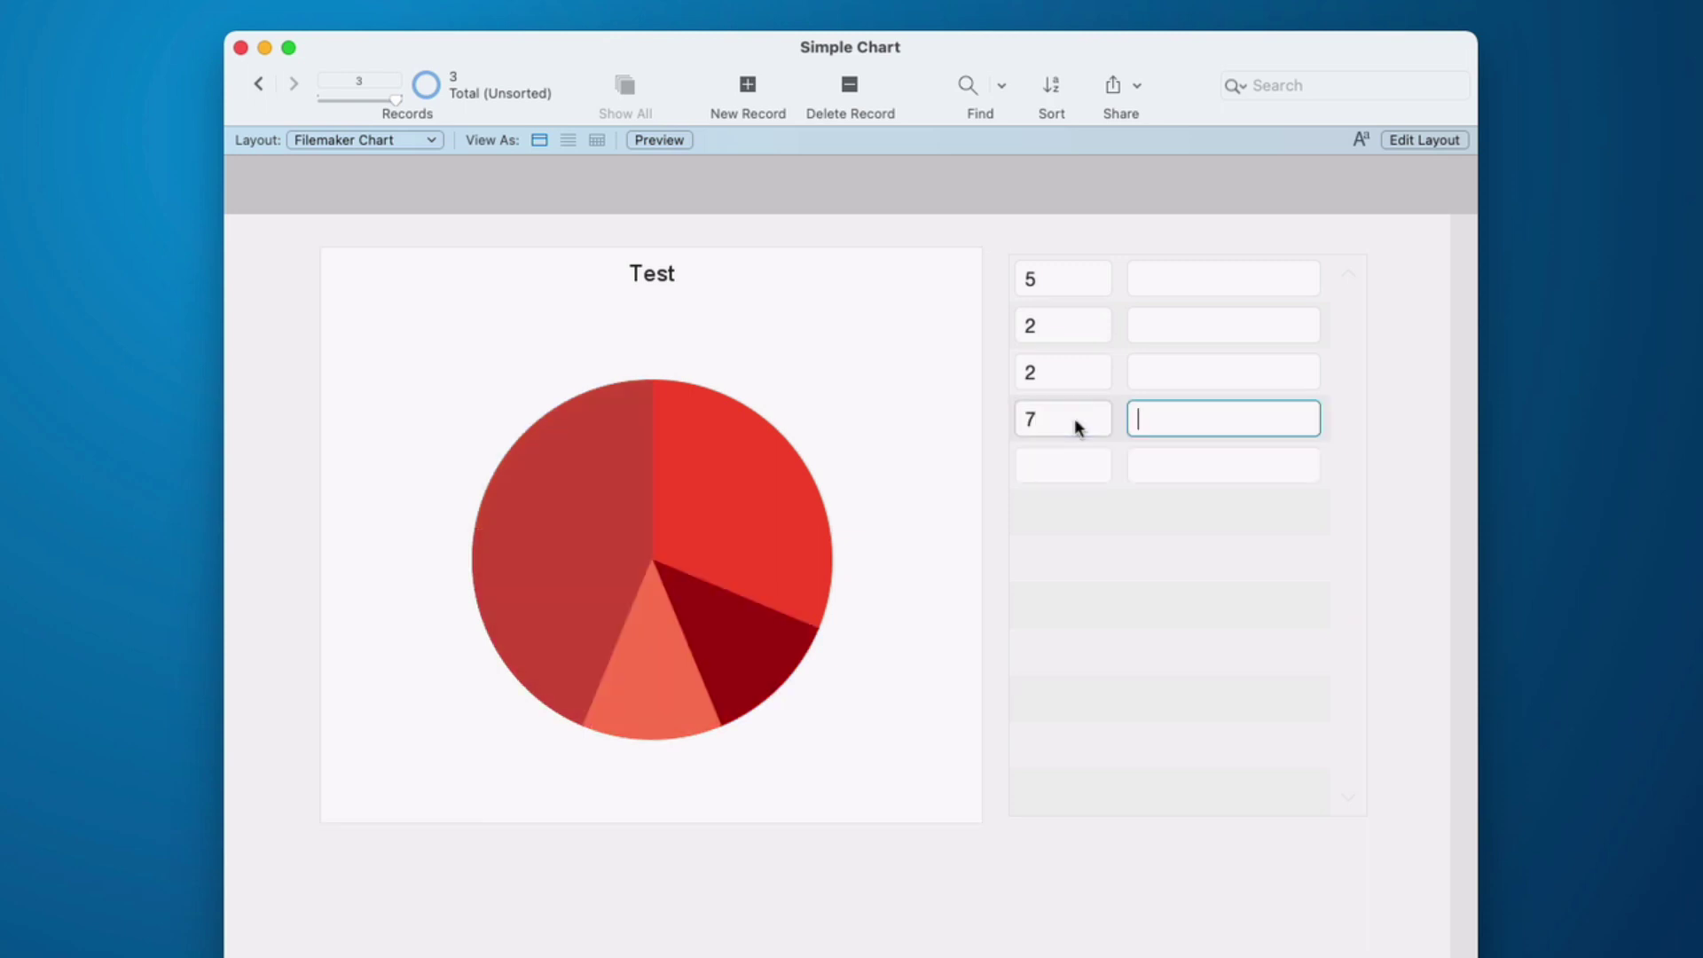
click(1056, 453)
text(9)
key(Tab)
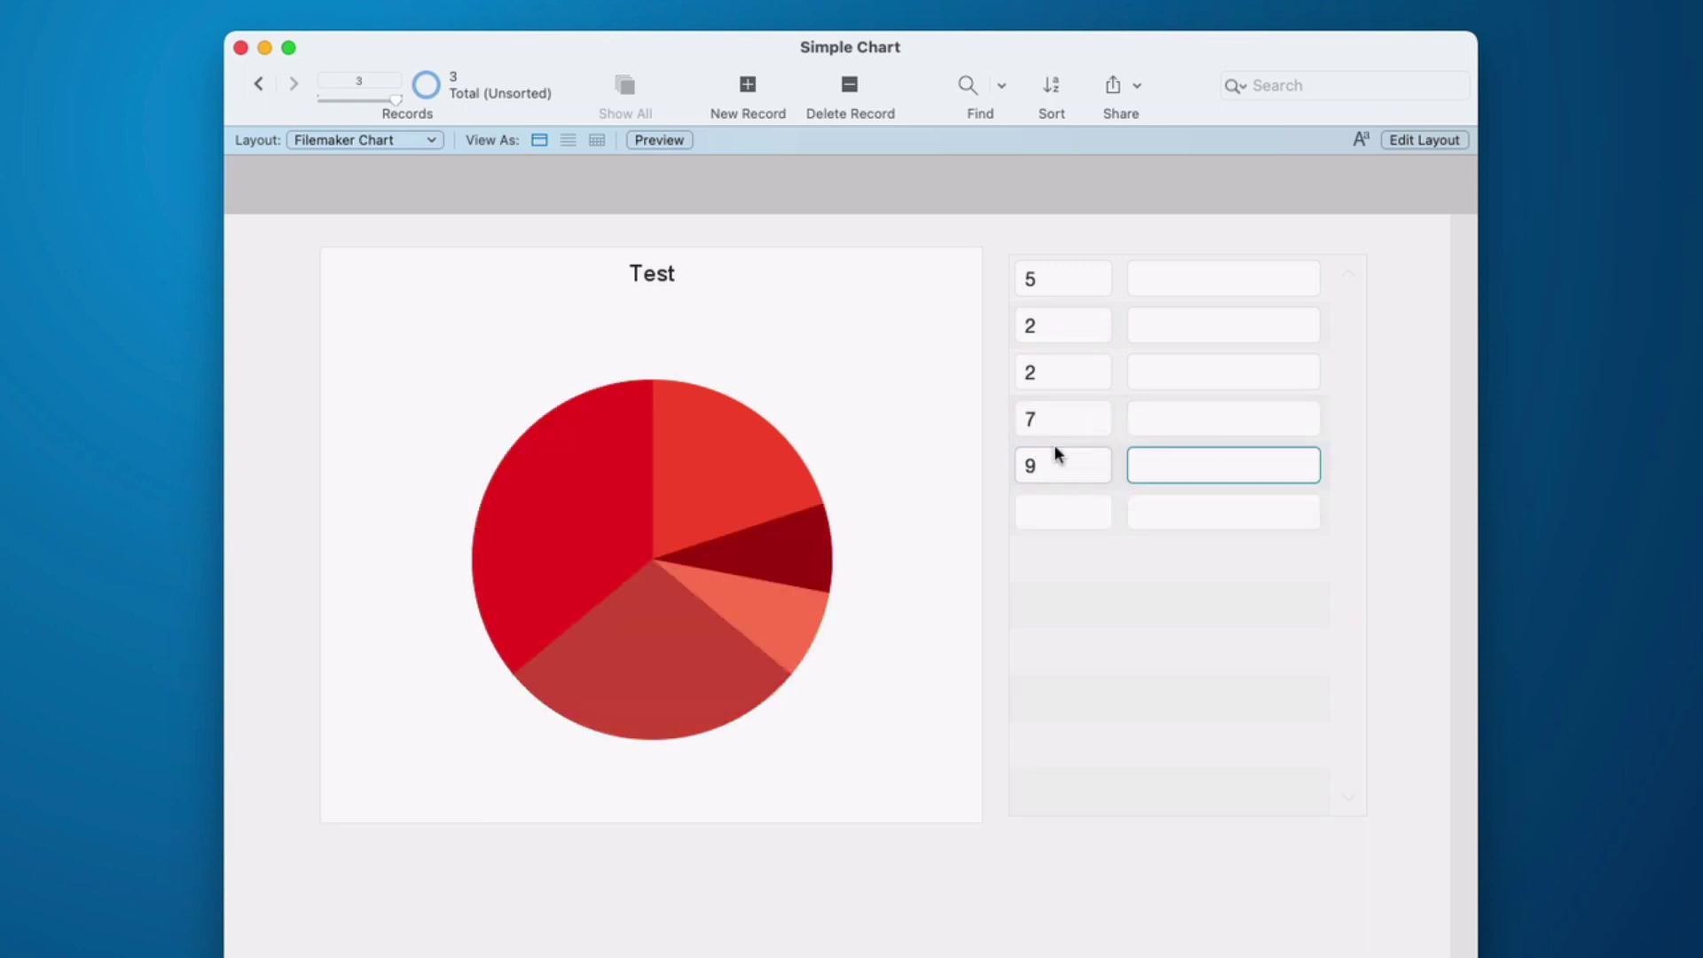
click(1038, 504)
text(3)
key(Tab)
click(1041, 562)
text(7)
key(Tab)
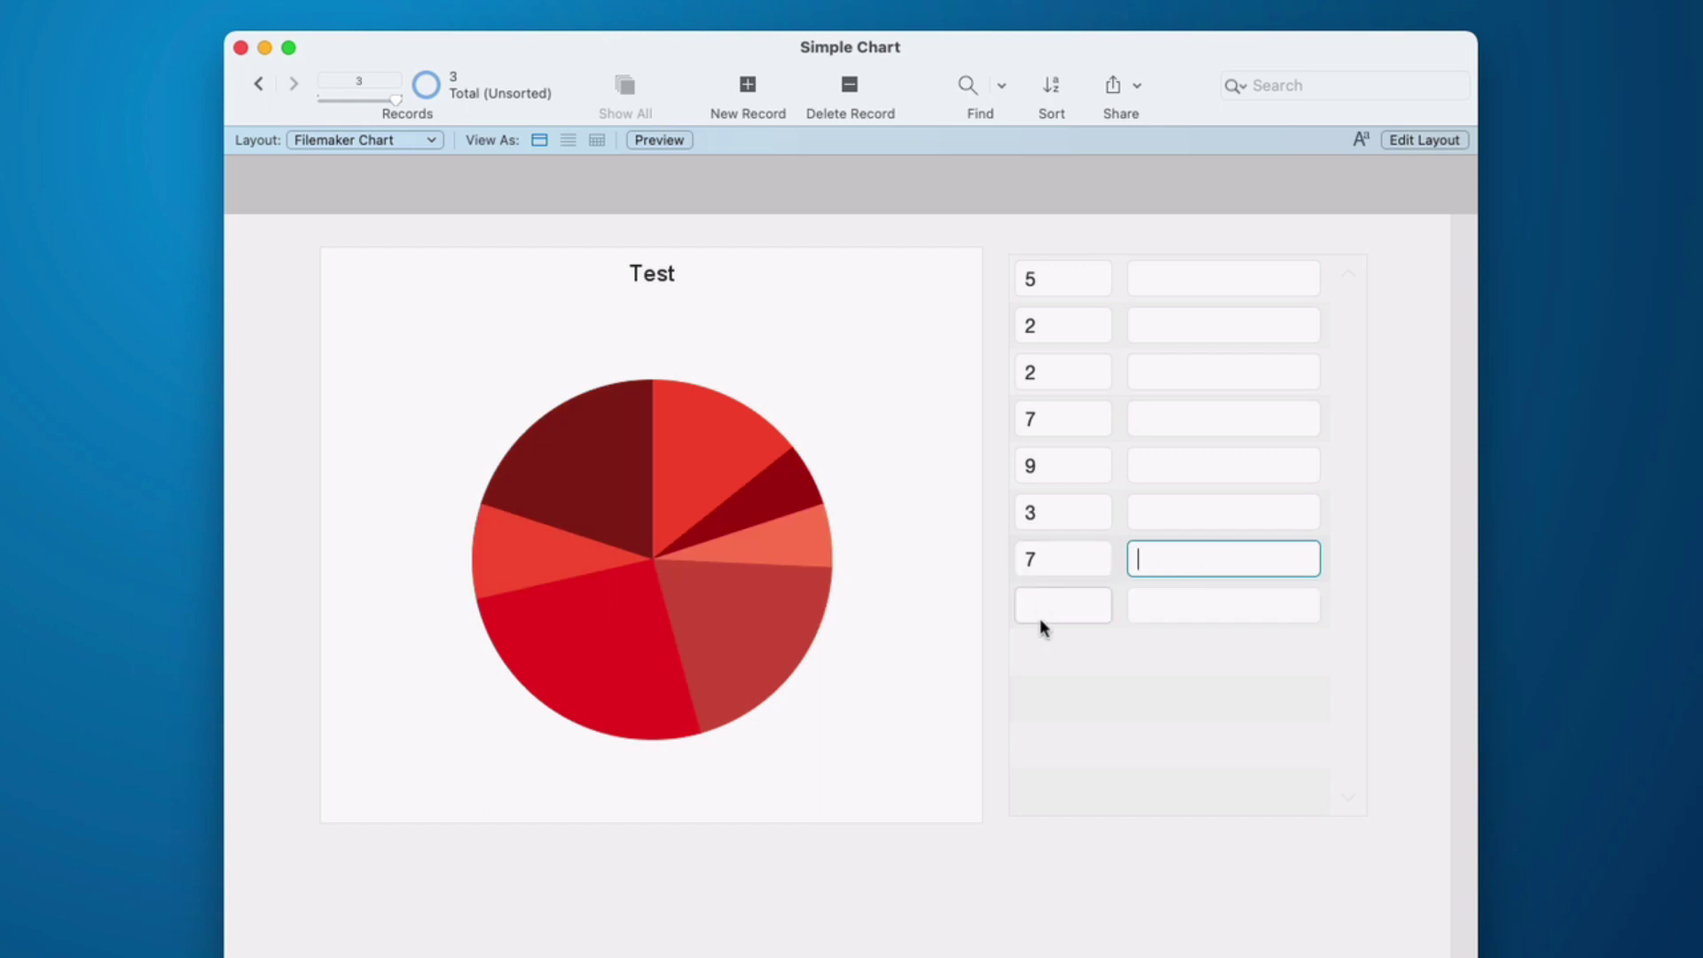
click(1042, 618)
text(8)
key(Tab)
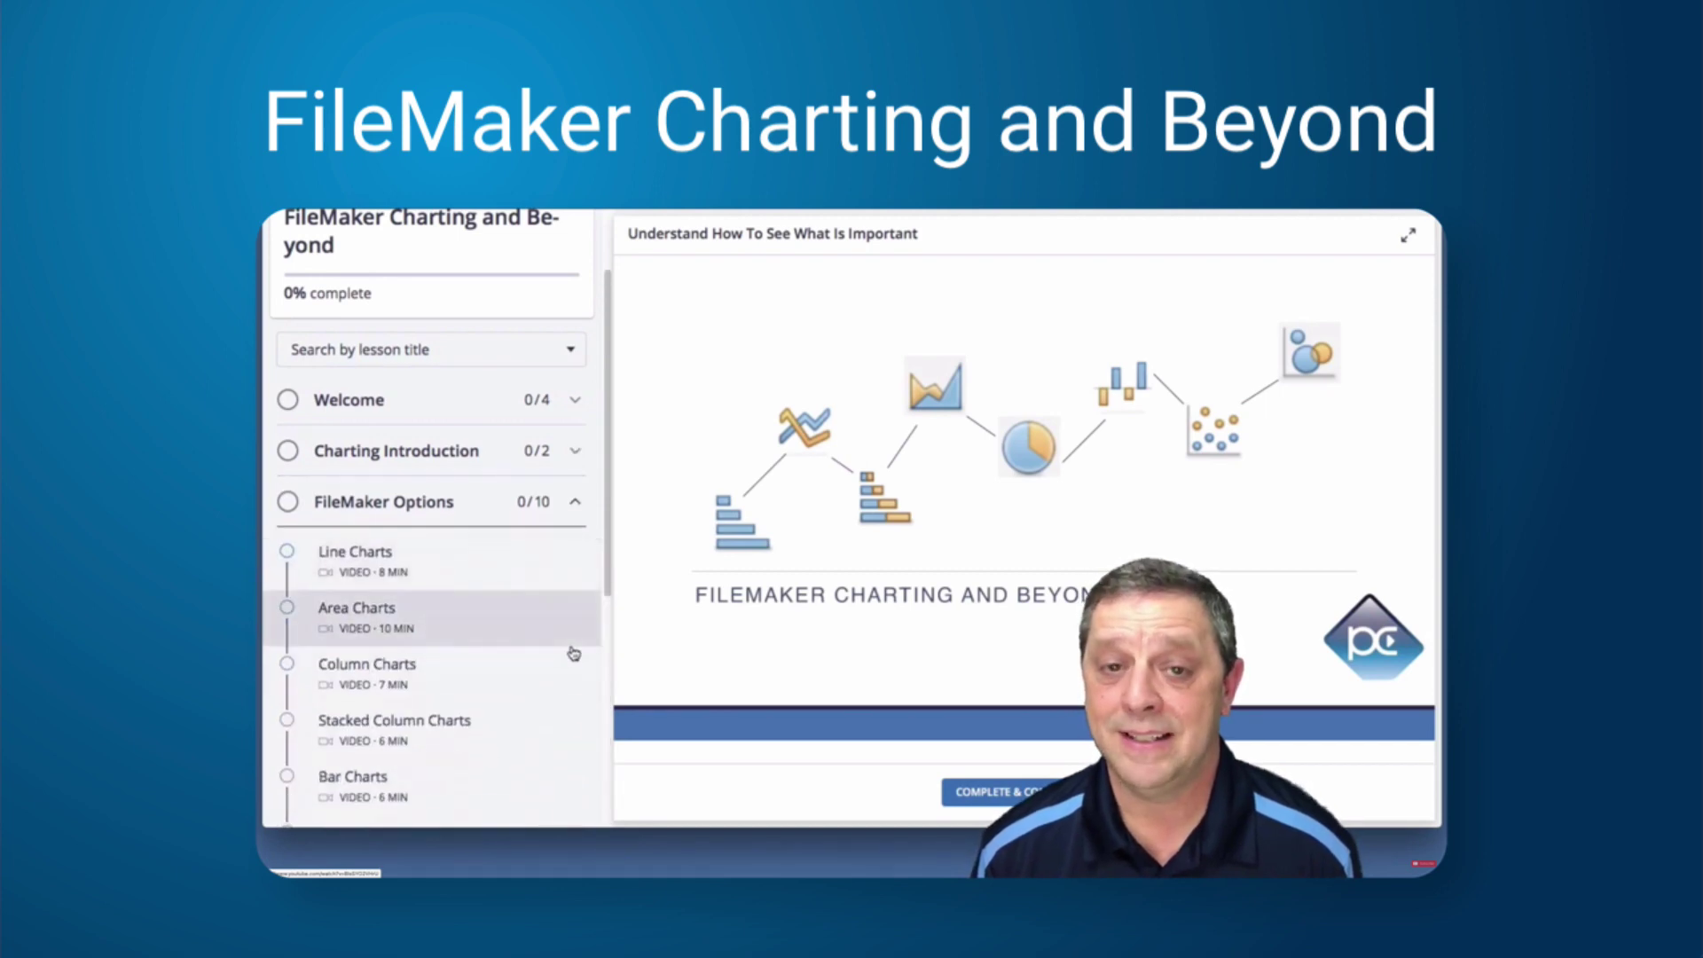
- Scroll down the Chart_Related layout to view its Products 1–4 bar chart
scroll(572, 654, down, 4)
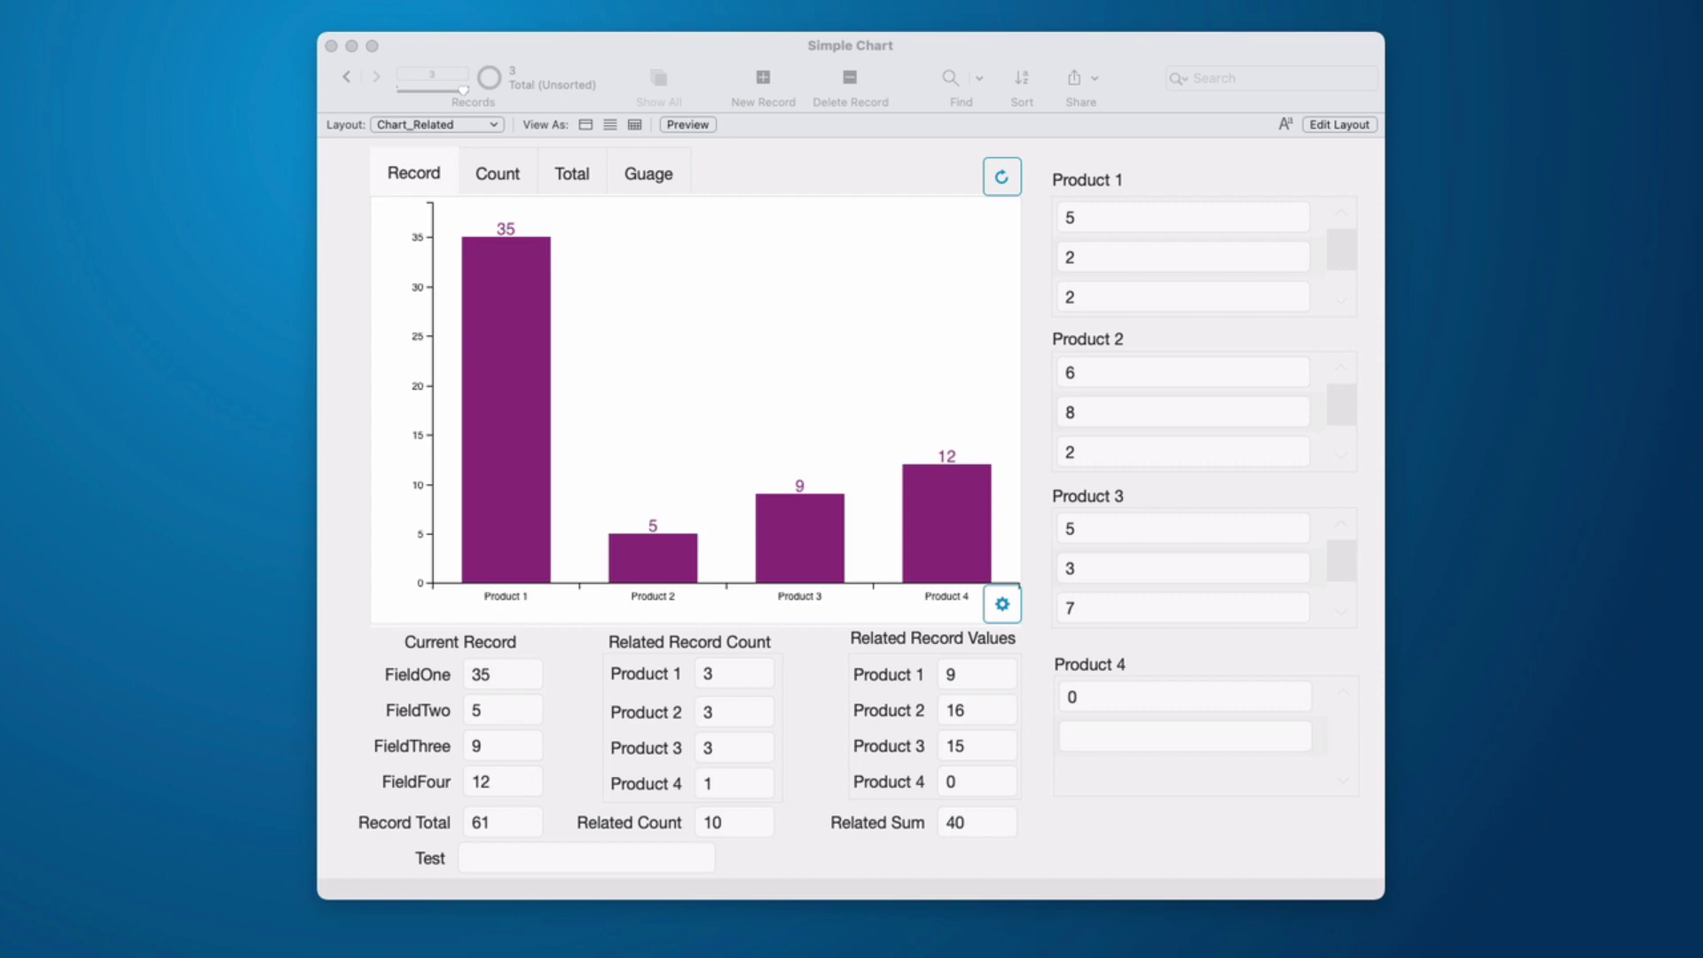
- Open the FieldFour_Calculation formula in Manage Database and highlight its $$FIELD_FOUR expression
key(super+shift+d)
click(750, 390)
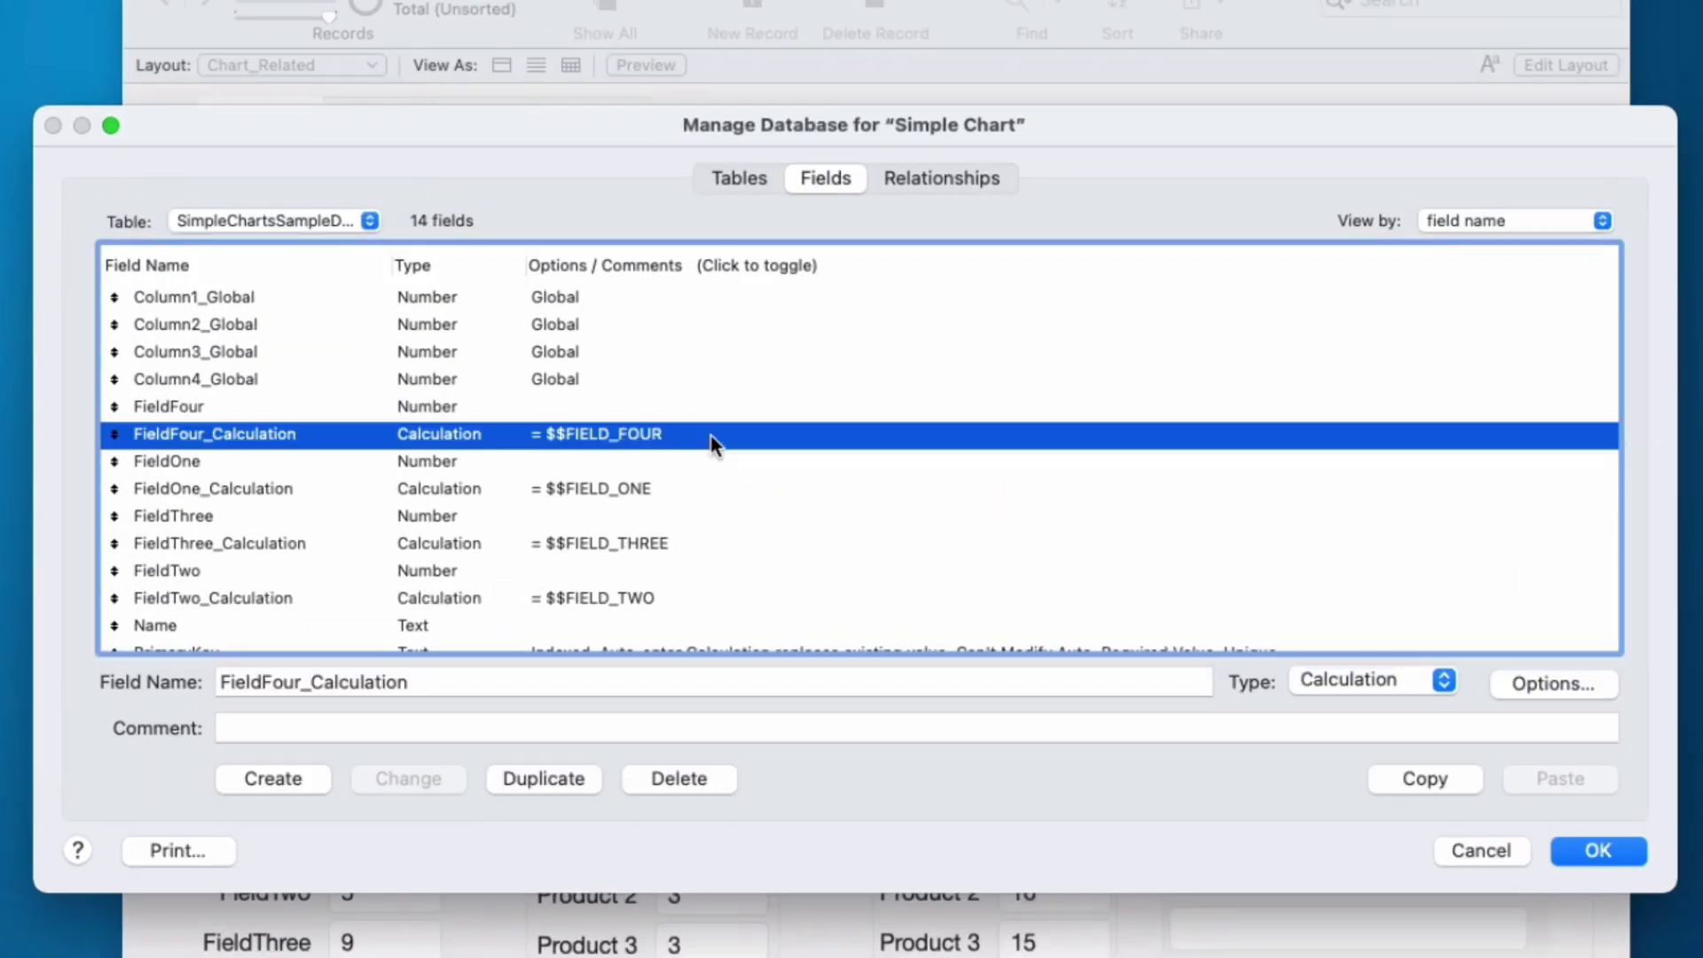
double_click(711, 435)
drag(874, 343, 669, 195)
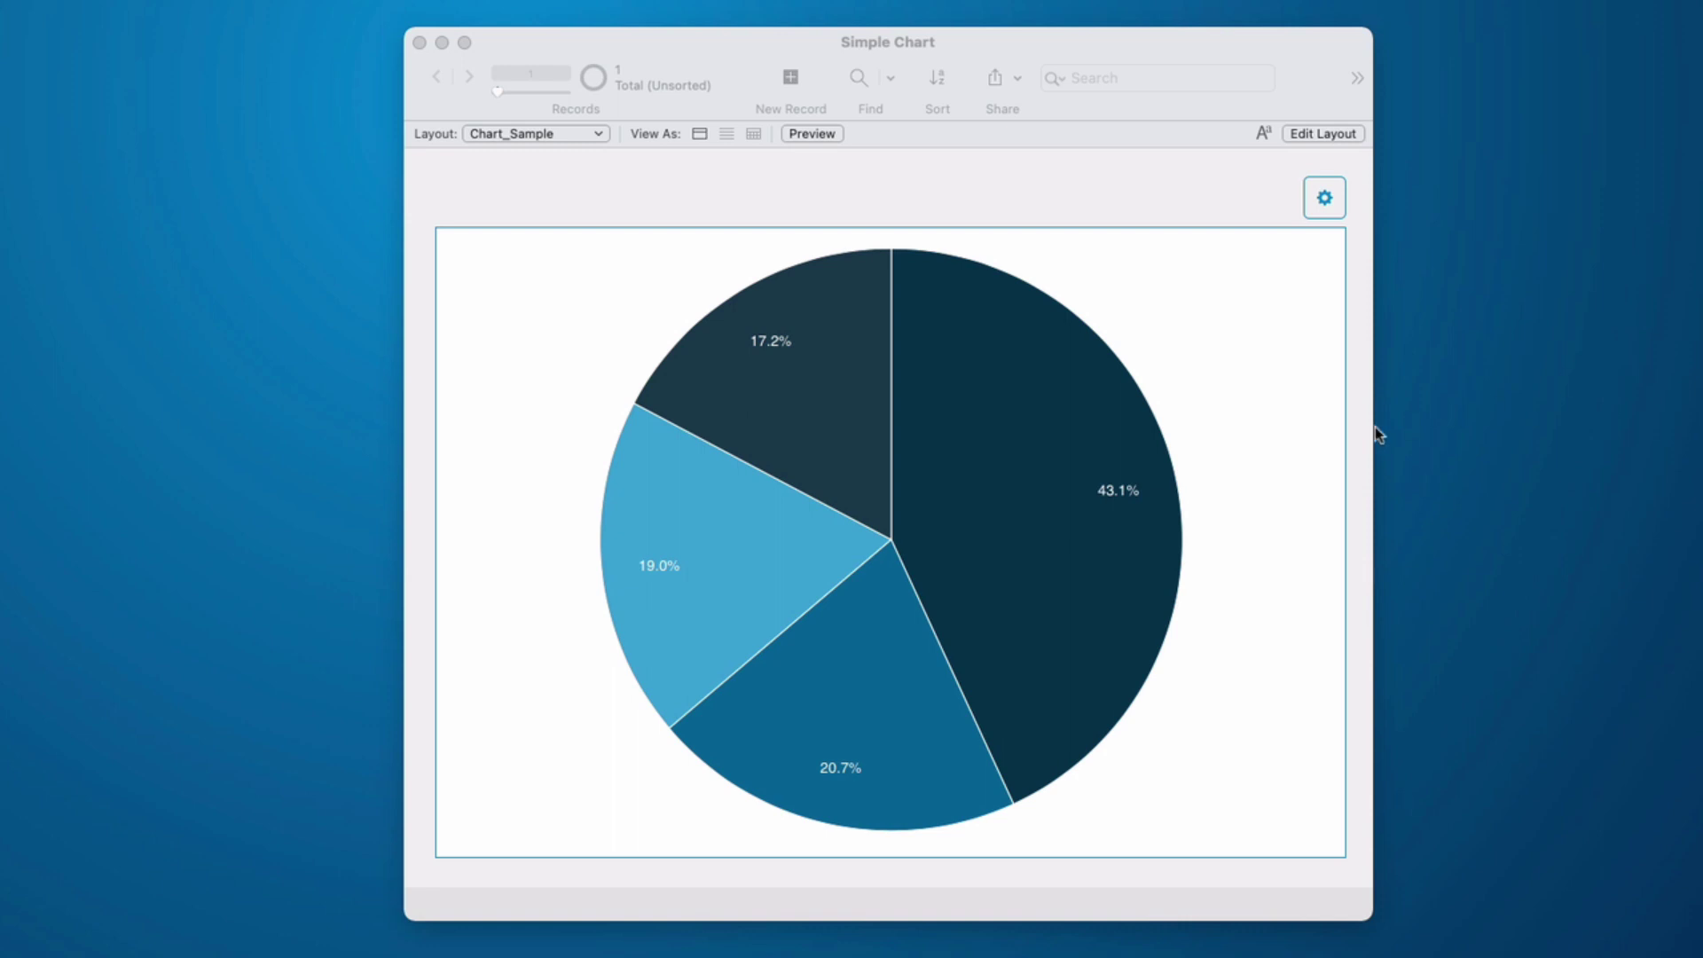
click(1301, 566)
mouse_move(1103, 544)
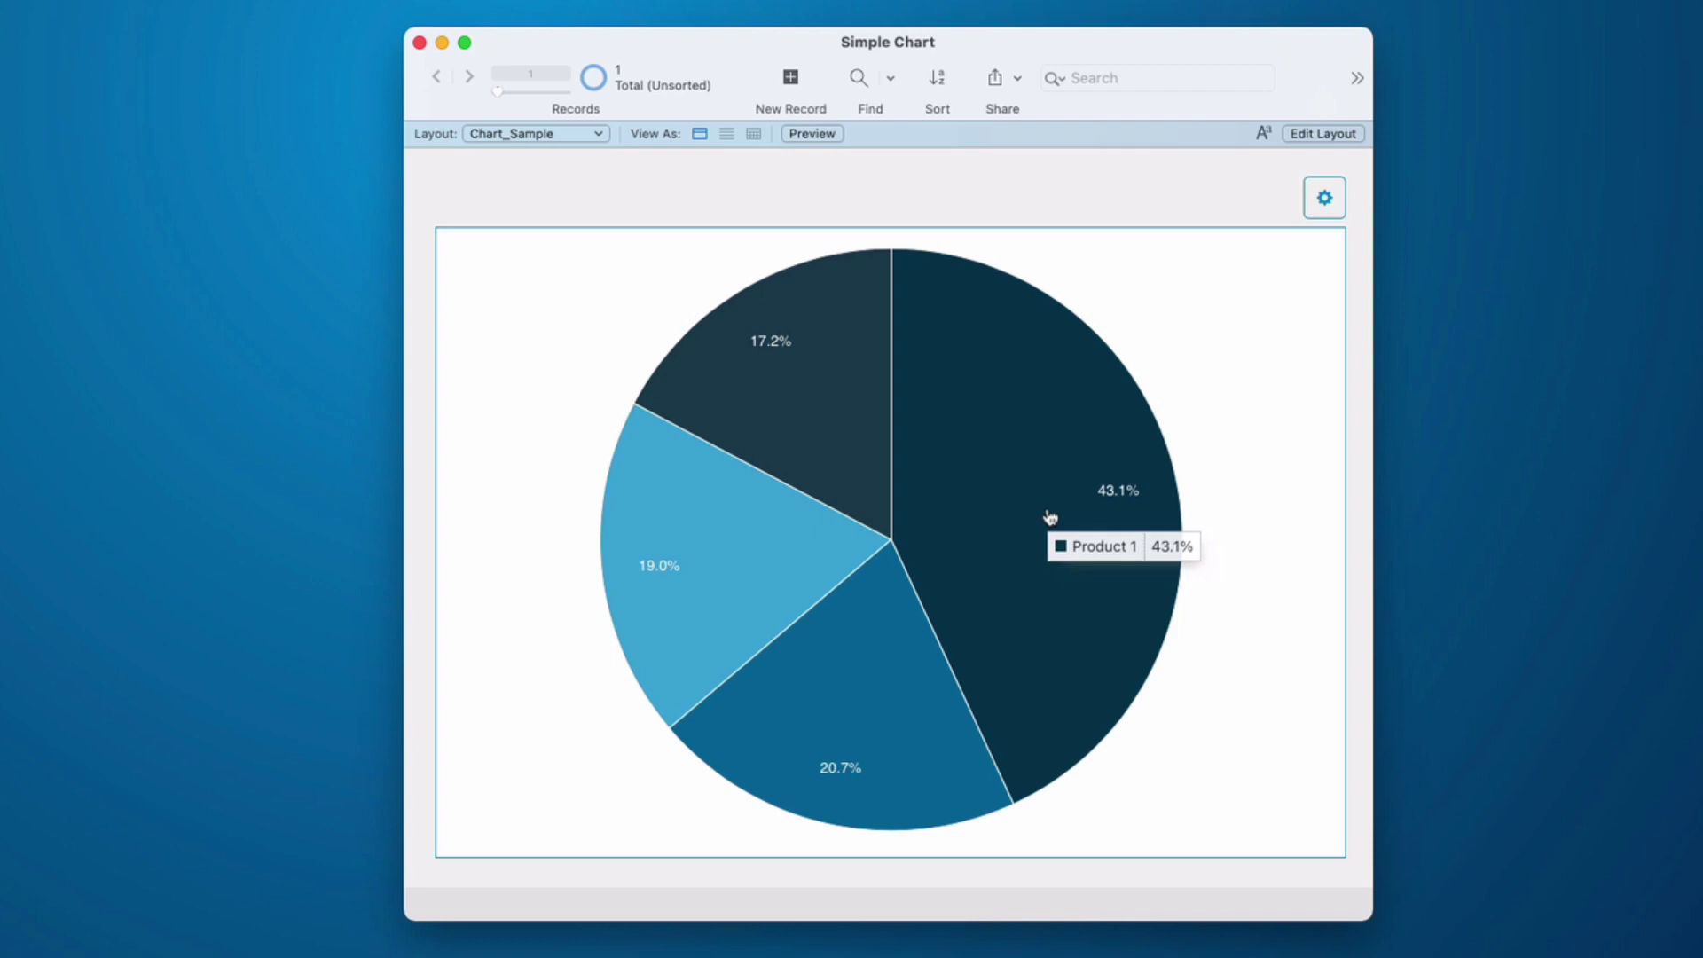
click(1102, 549)
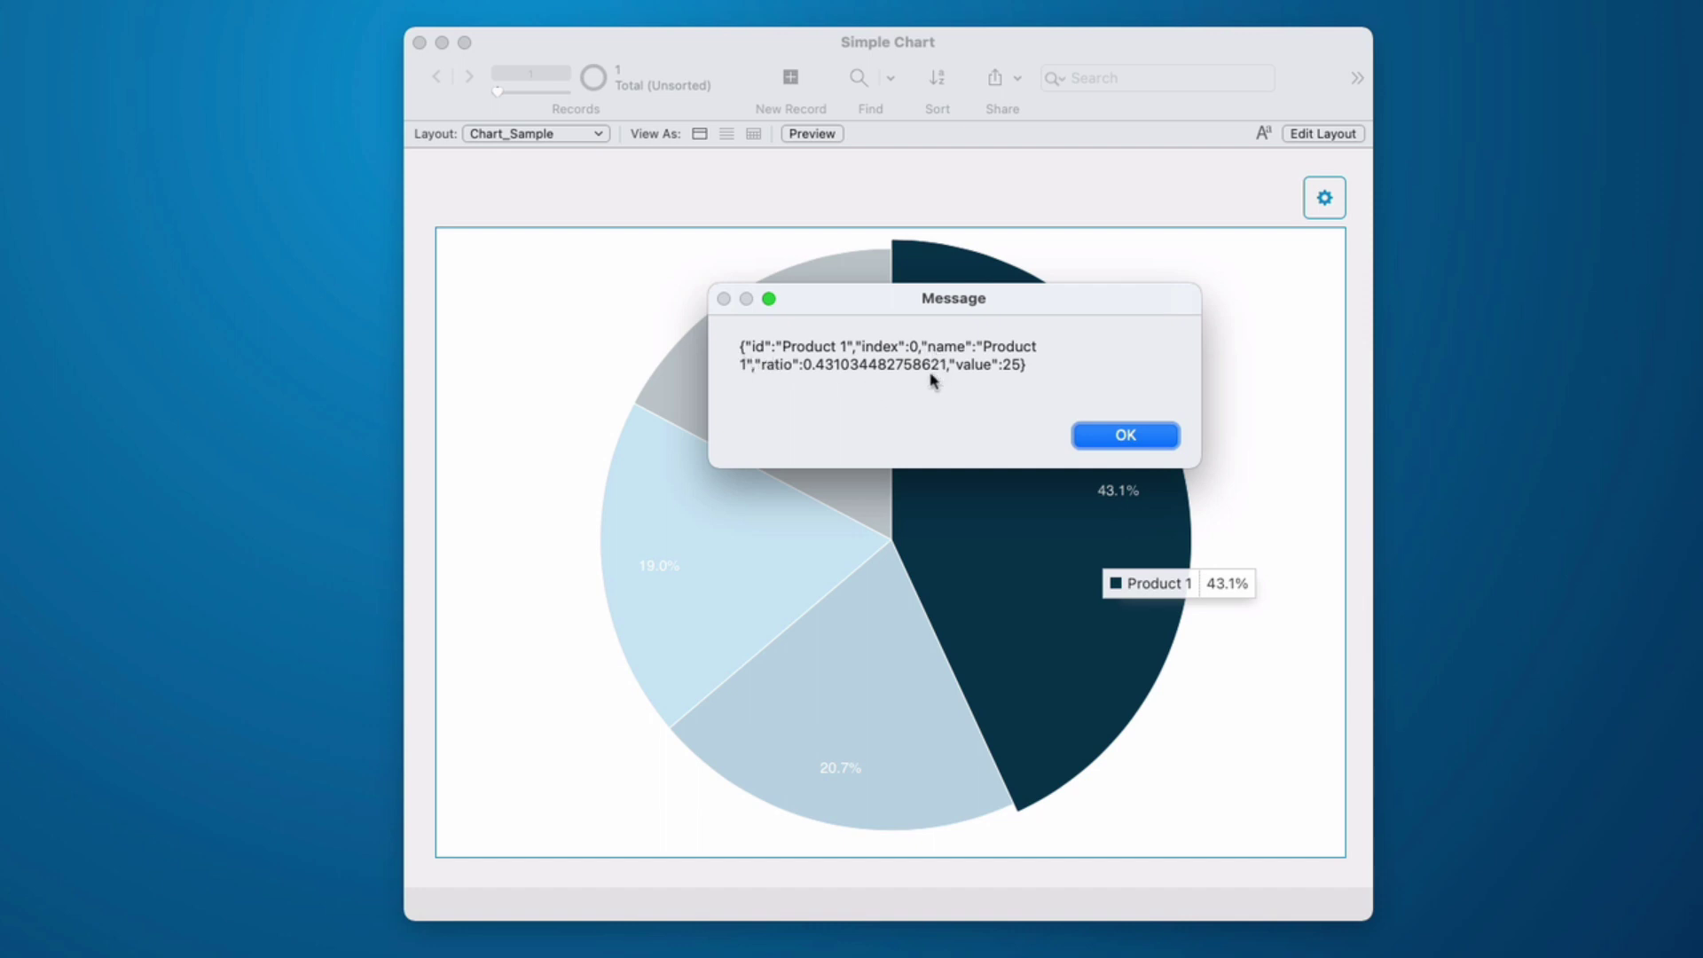
click(1102, 436)
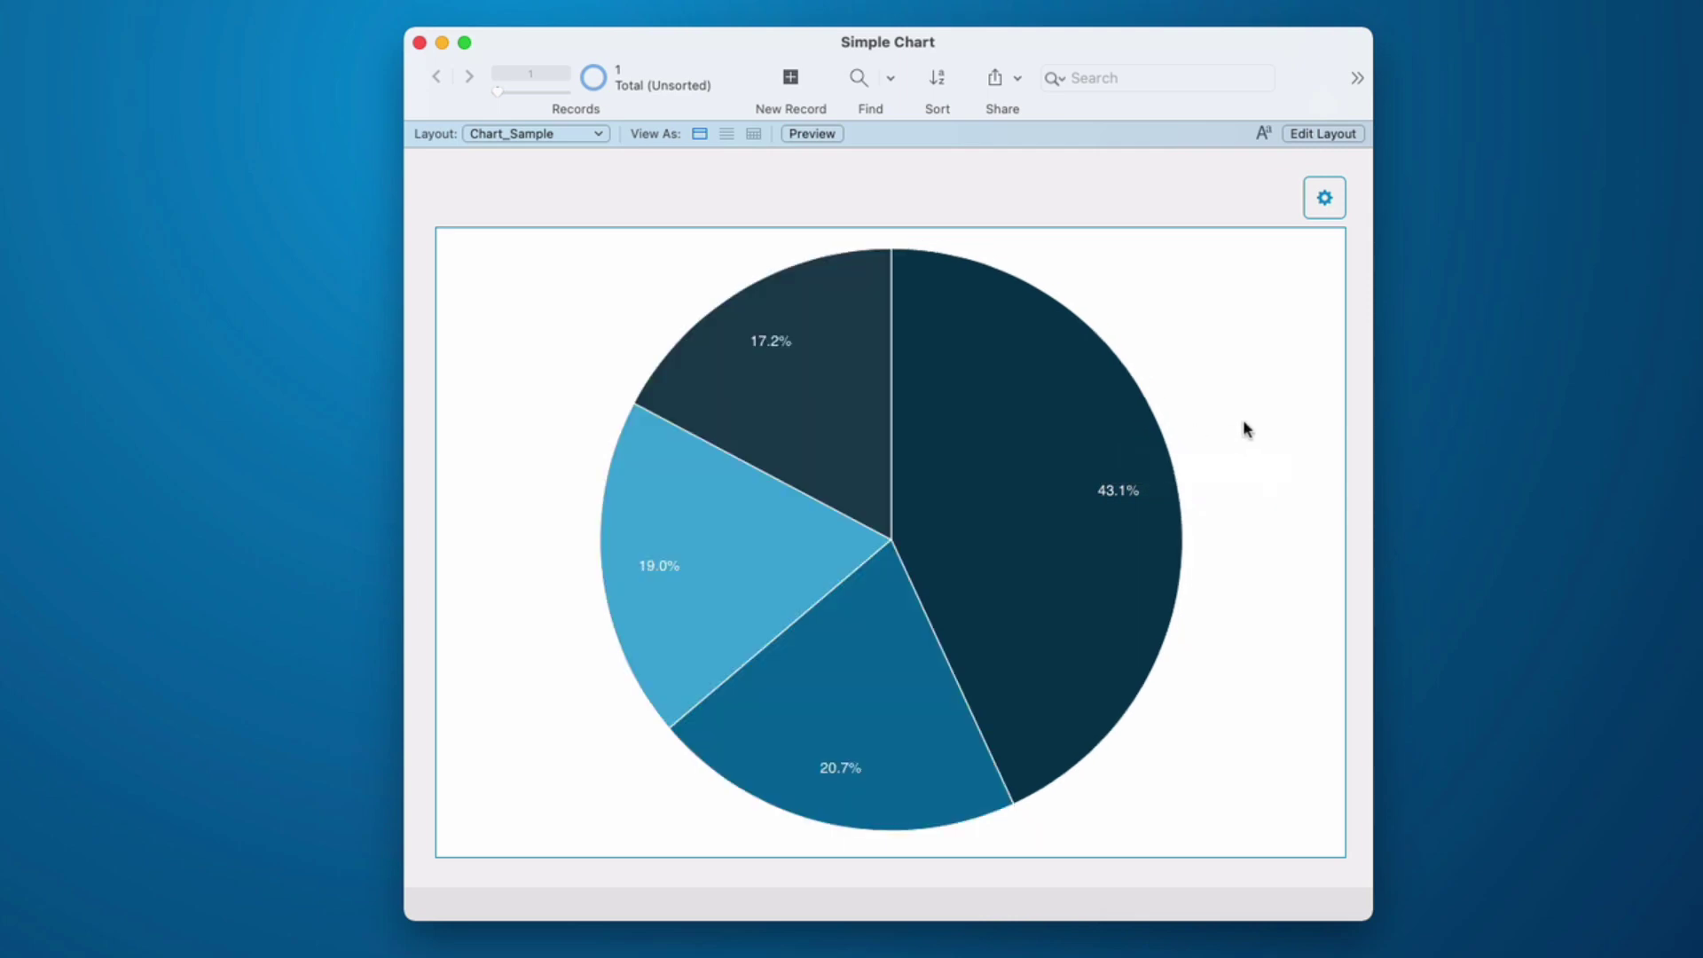
- In SimpleChartEvents, comment out Show Custom Dialog and re-enable the Perform Script step
key(super+shift+s)
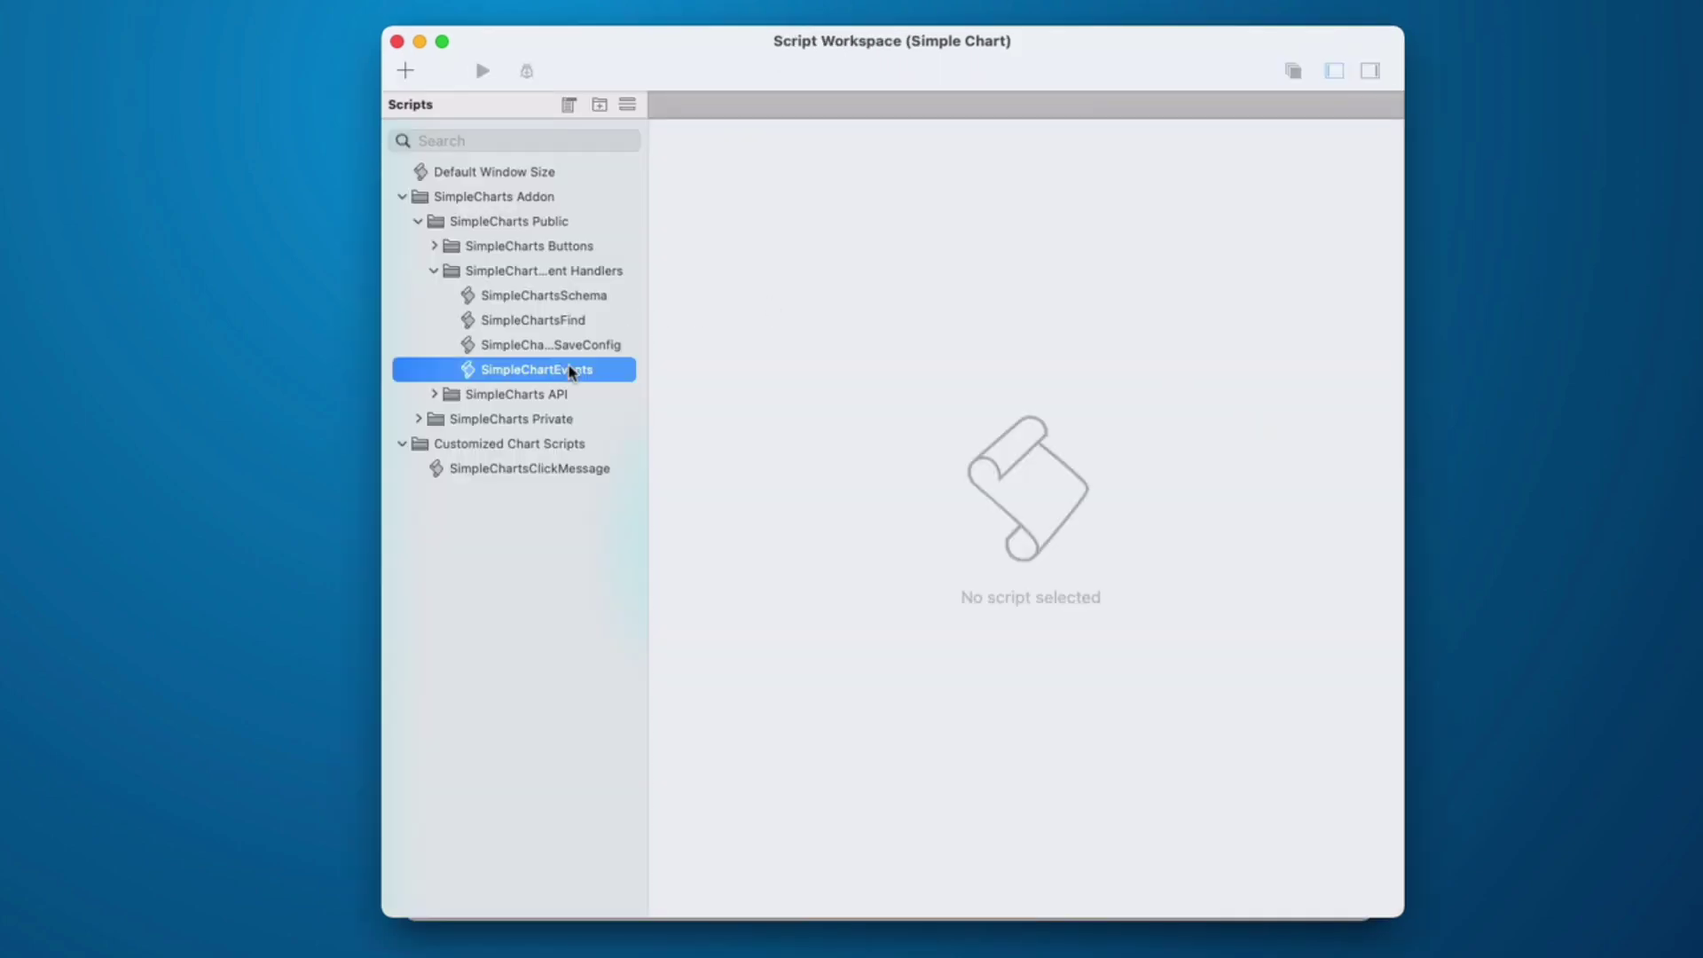
click(570, 369)
scroll(1011, 557, down, 3)
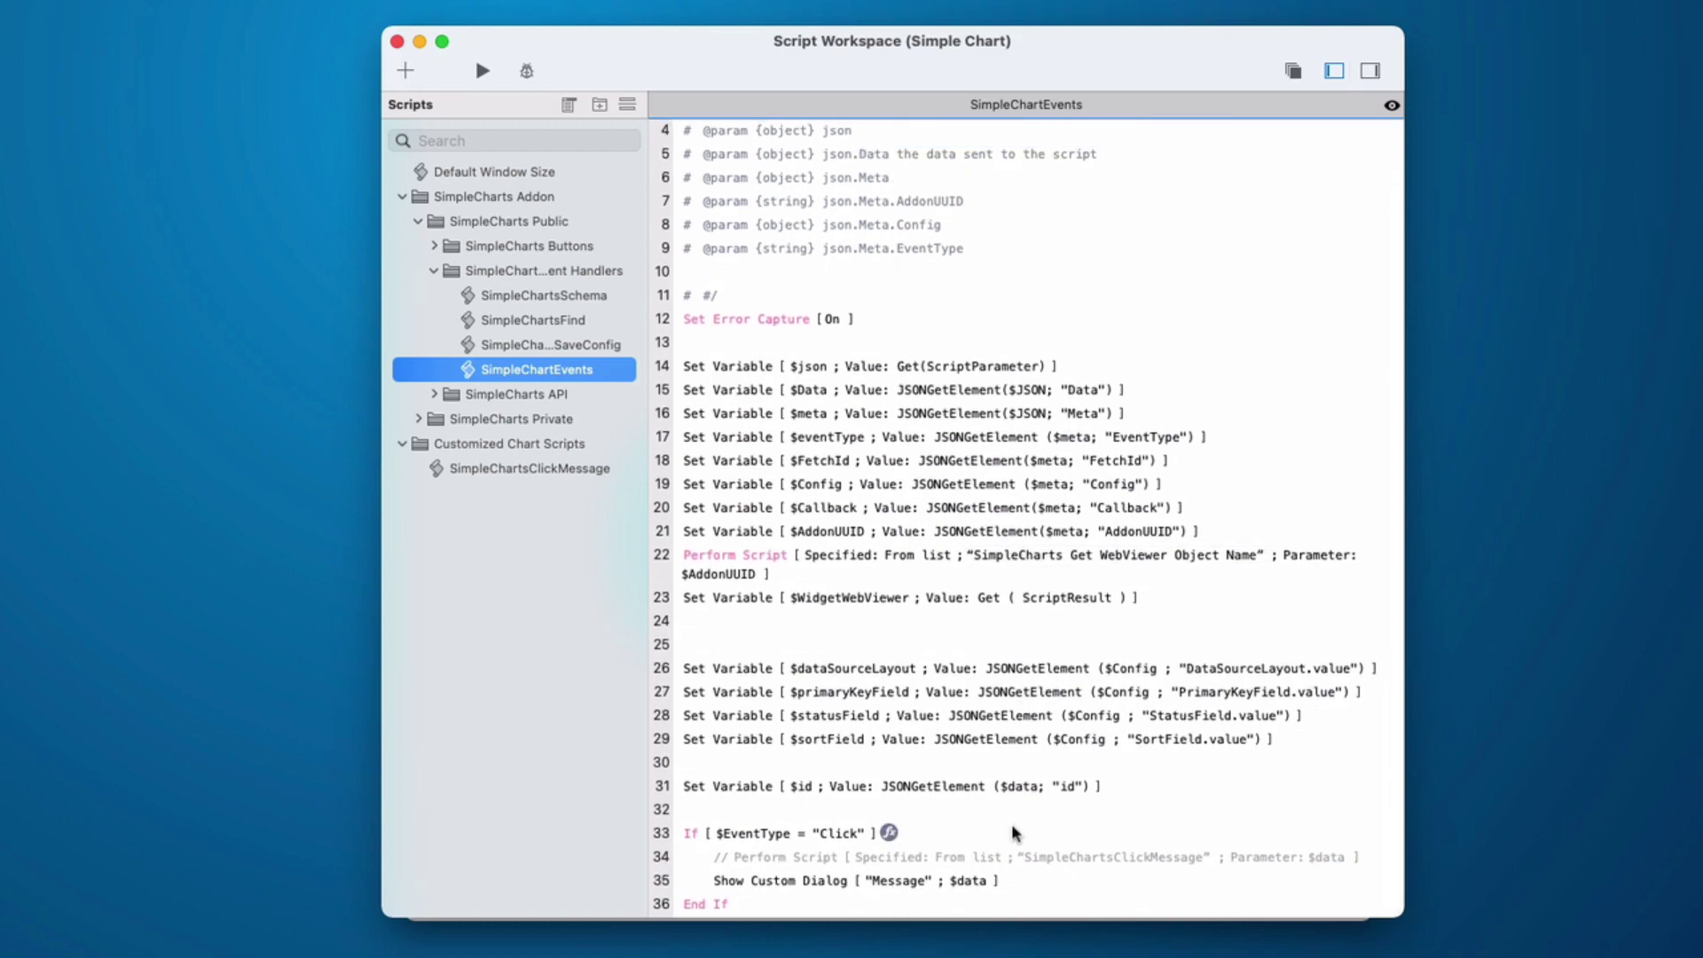
key(Tab)
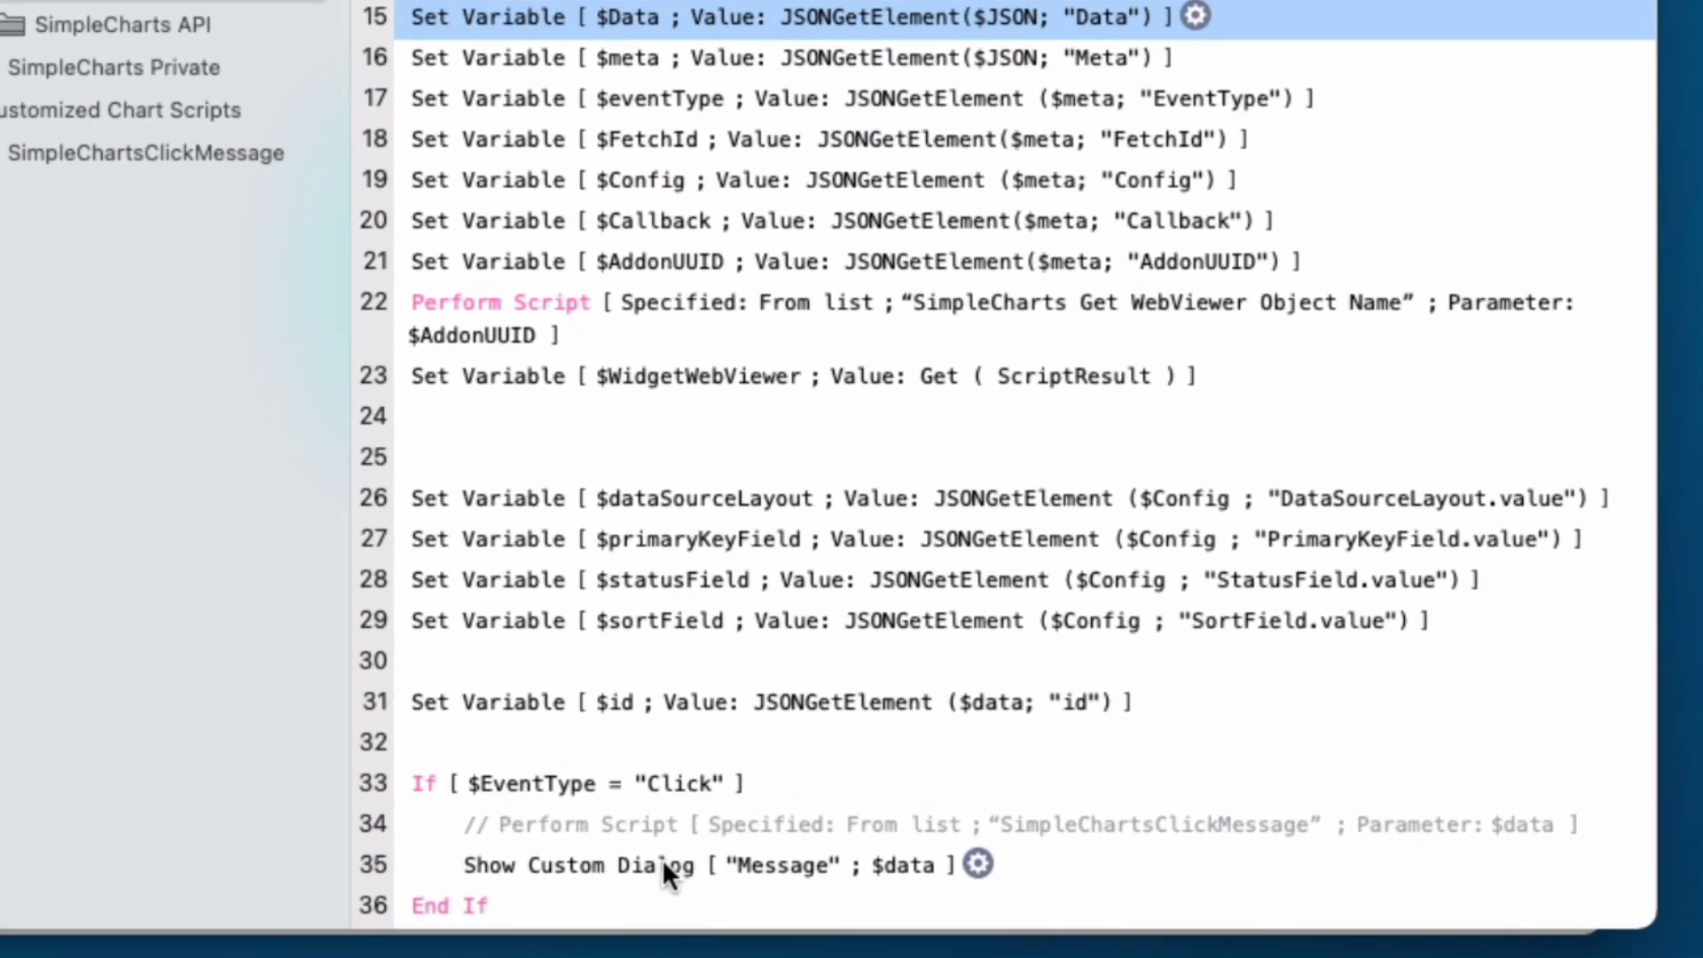
click(662, 858)
key(super+slash)
click(660, 828)
key(super+slash)
- Point Perform Script at SimpleChartsClickMessage and open that script to inspect its Product 1 If condition
click(763, 745)
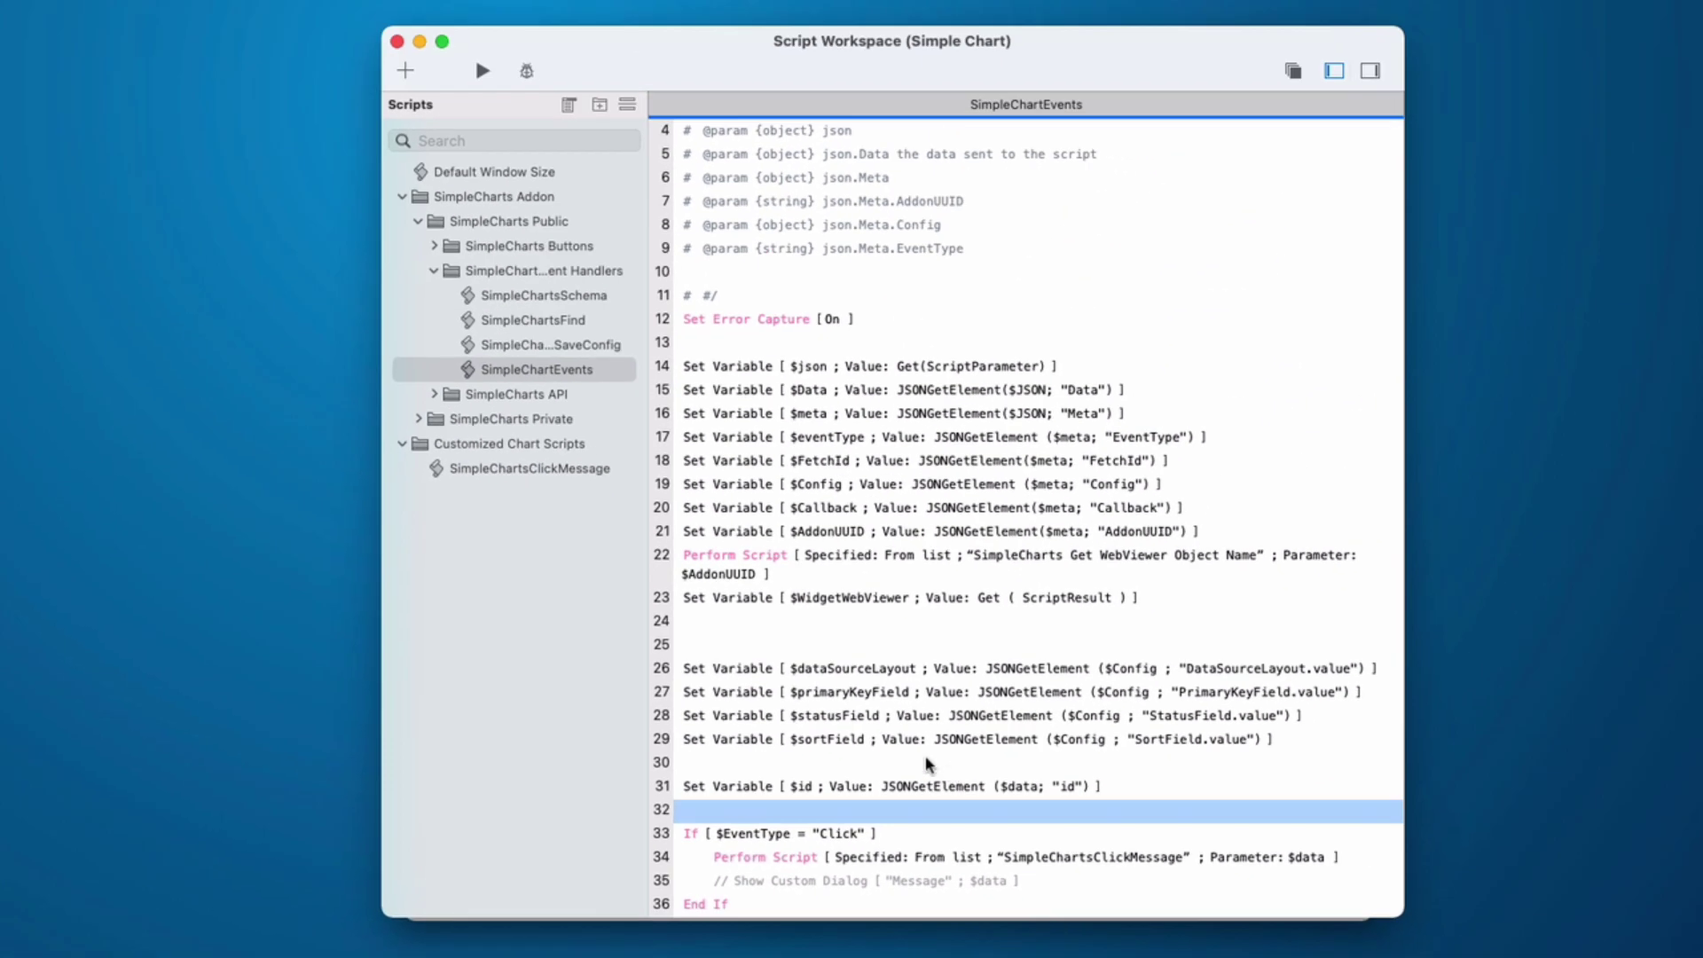
click(206, 153)
double_click(564, 468)
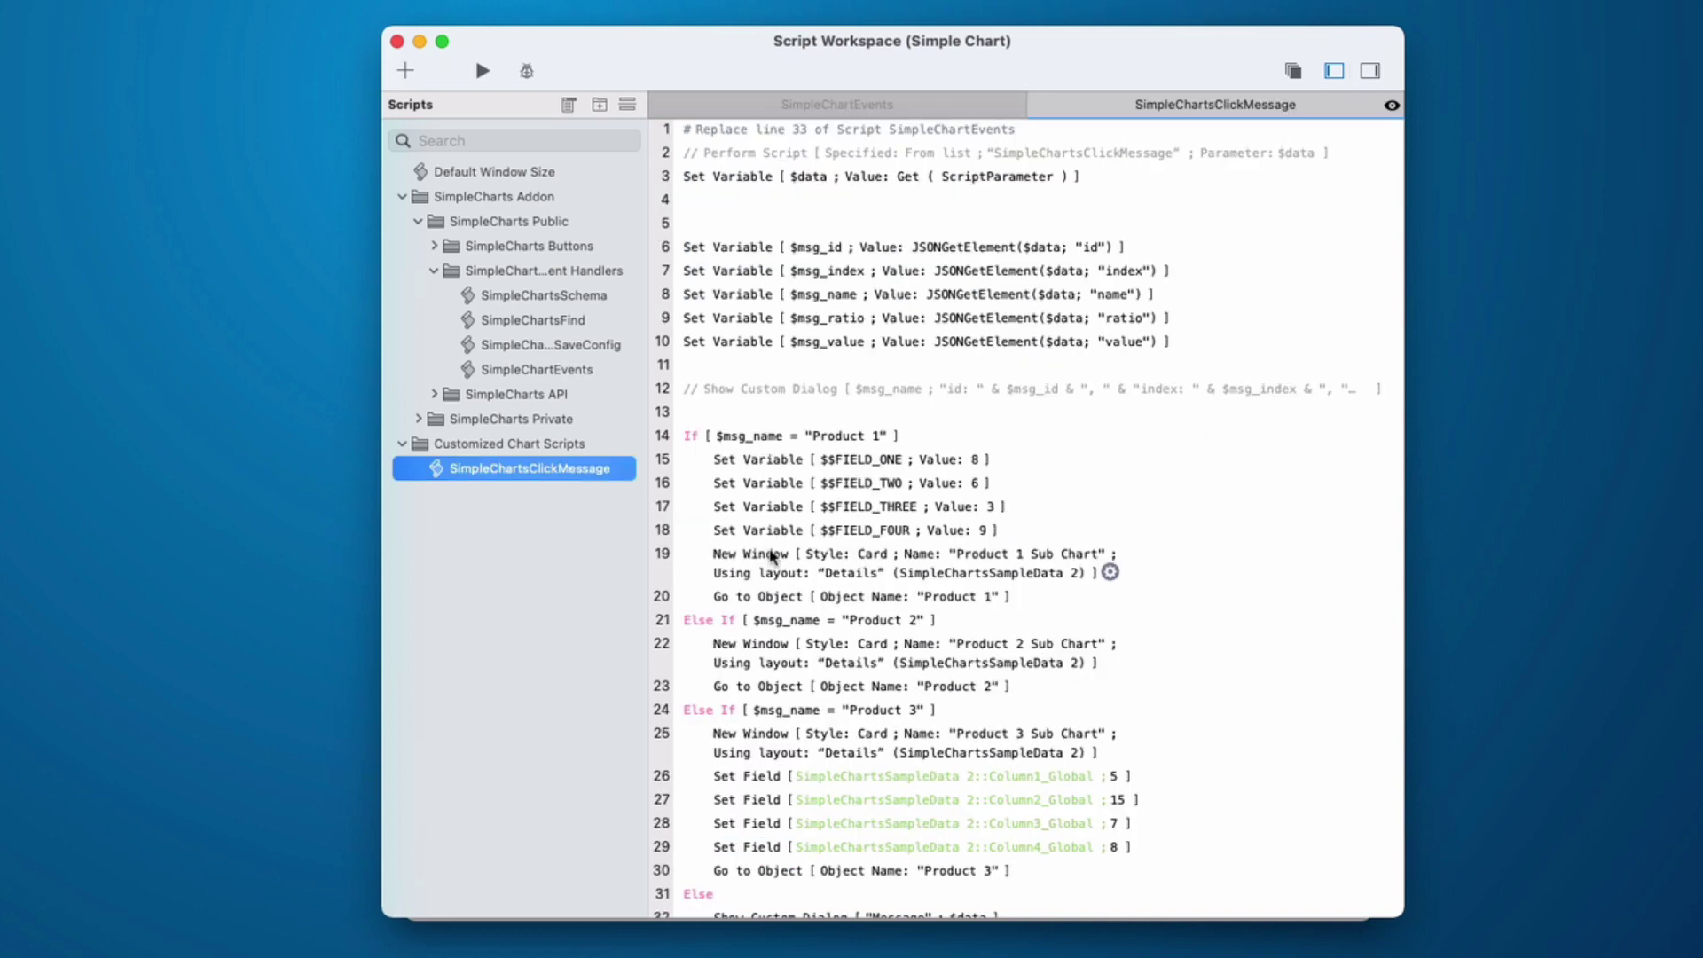
scroll(1012, 578, down, 2)
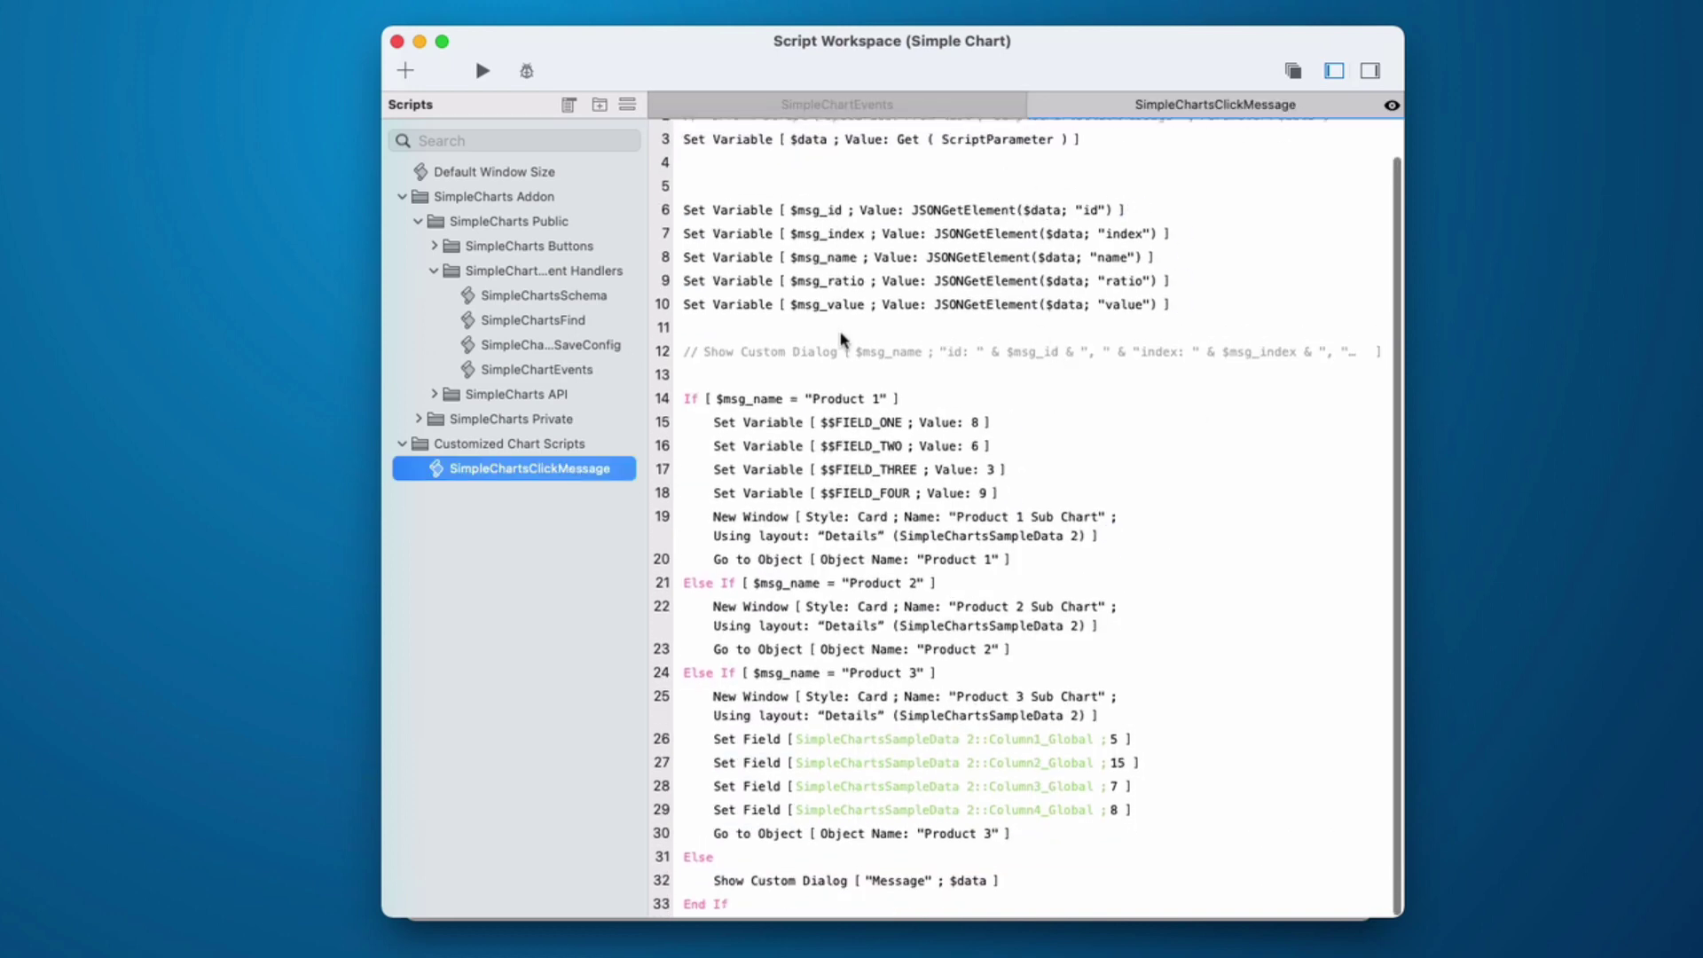
click(837, 400)
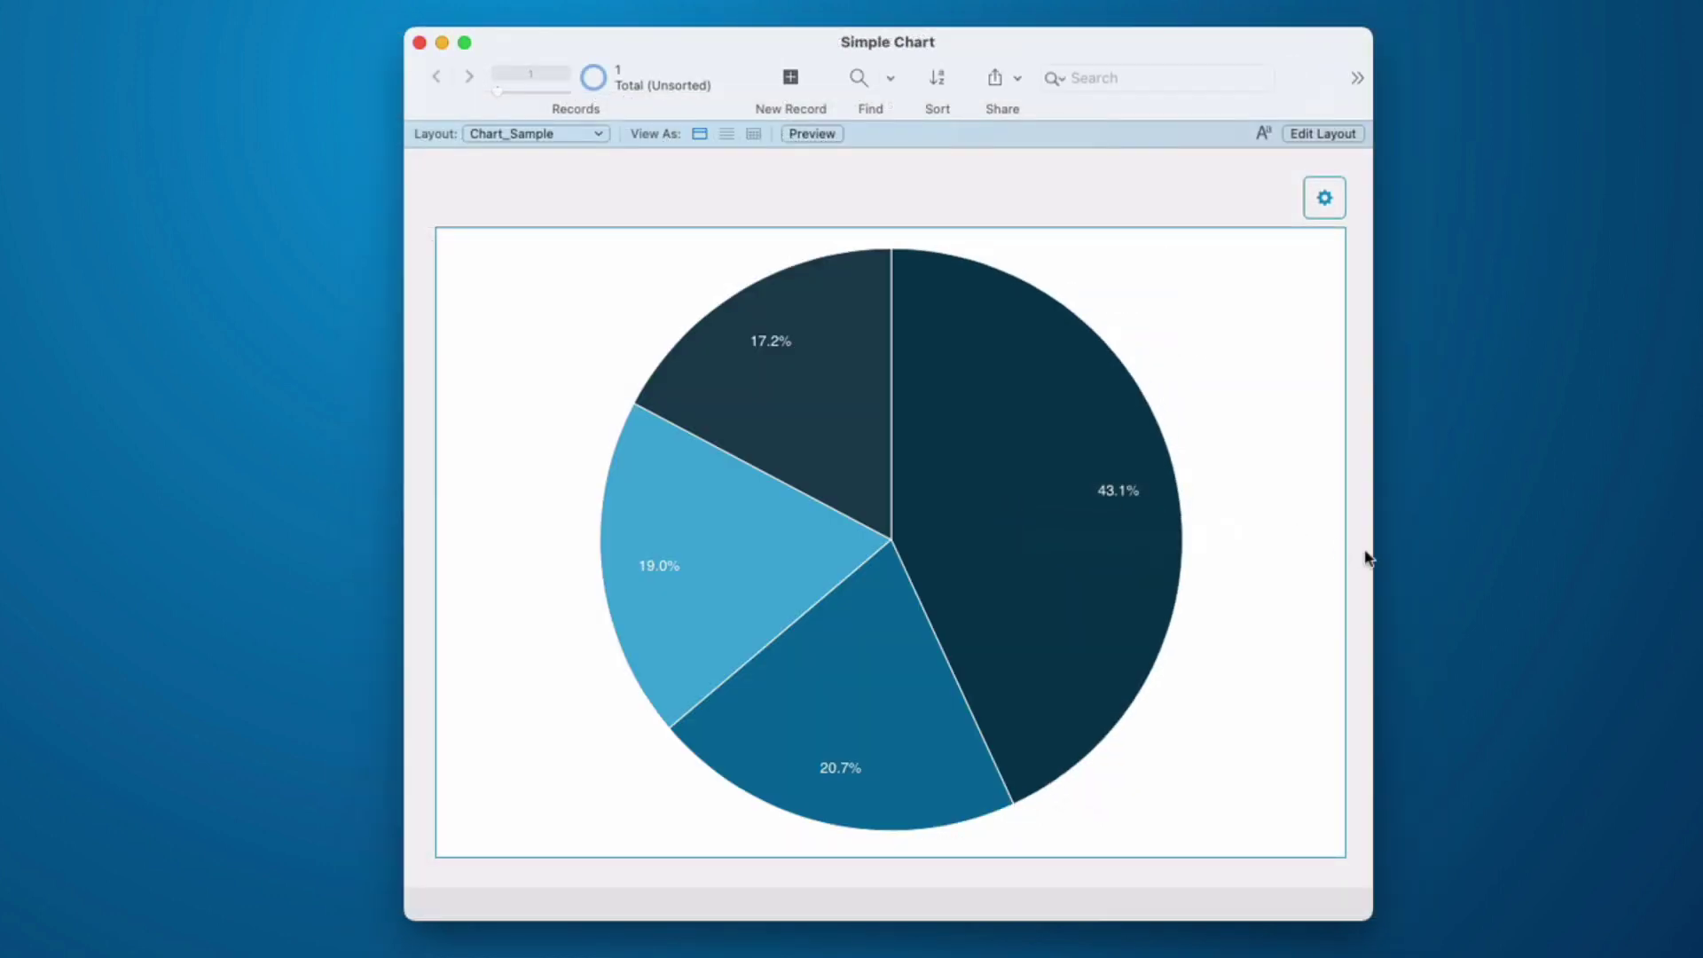
- Open the Product 1 Sub Chart card from its wedge, showing a 34.6/30.8/23.1/11.5% pie
mouse_move(1141, 494)
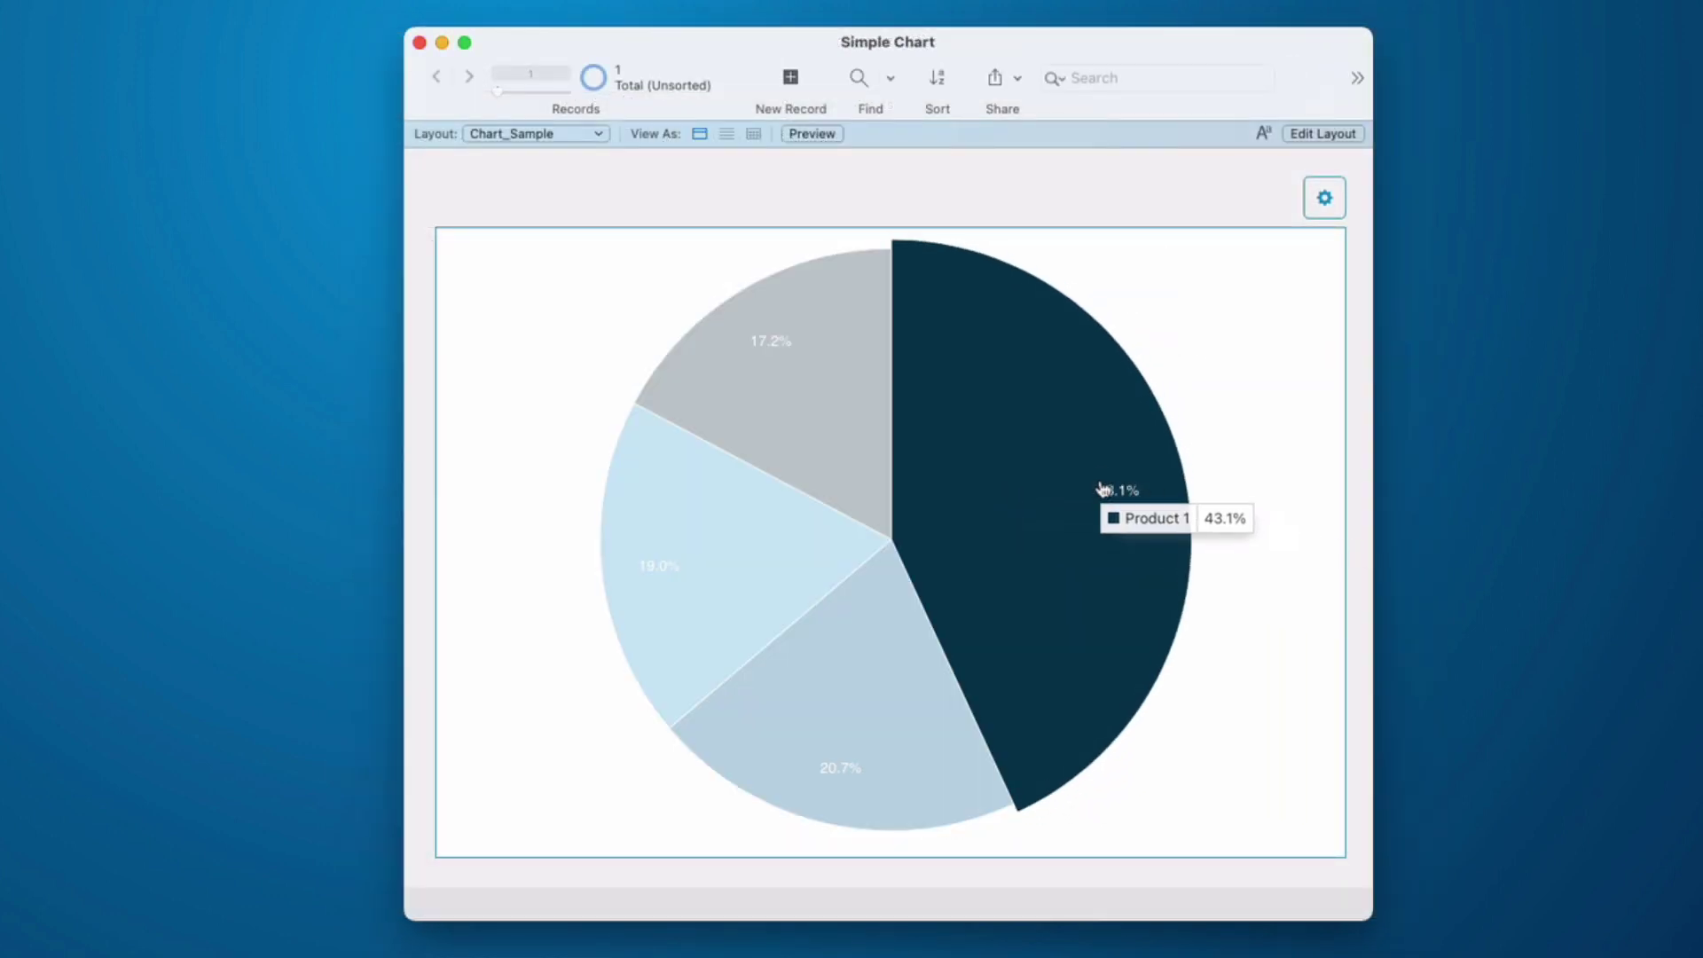
click(1101, 489)
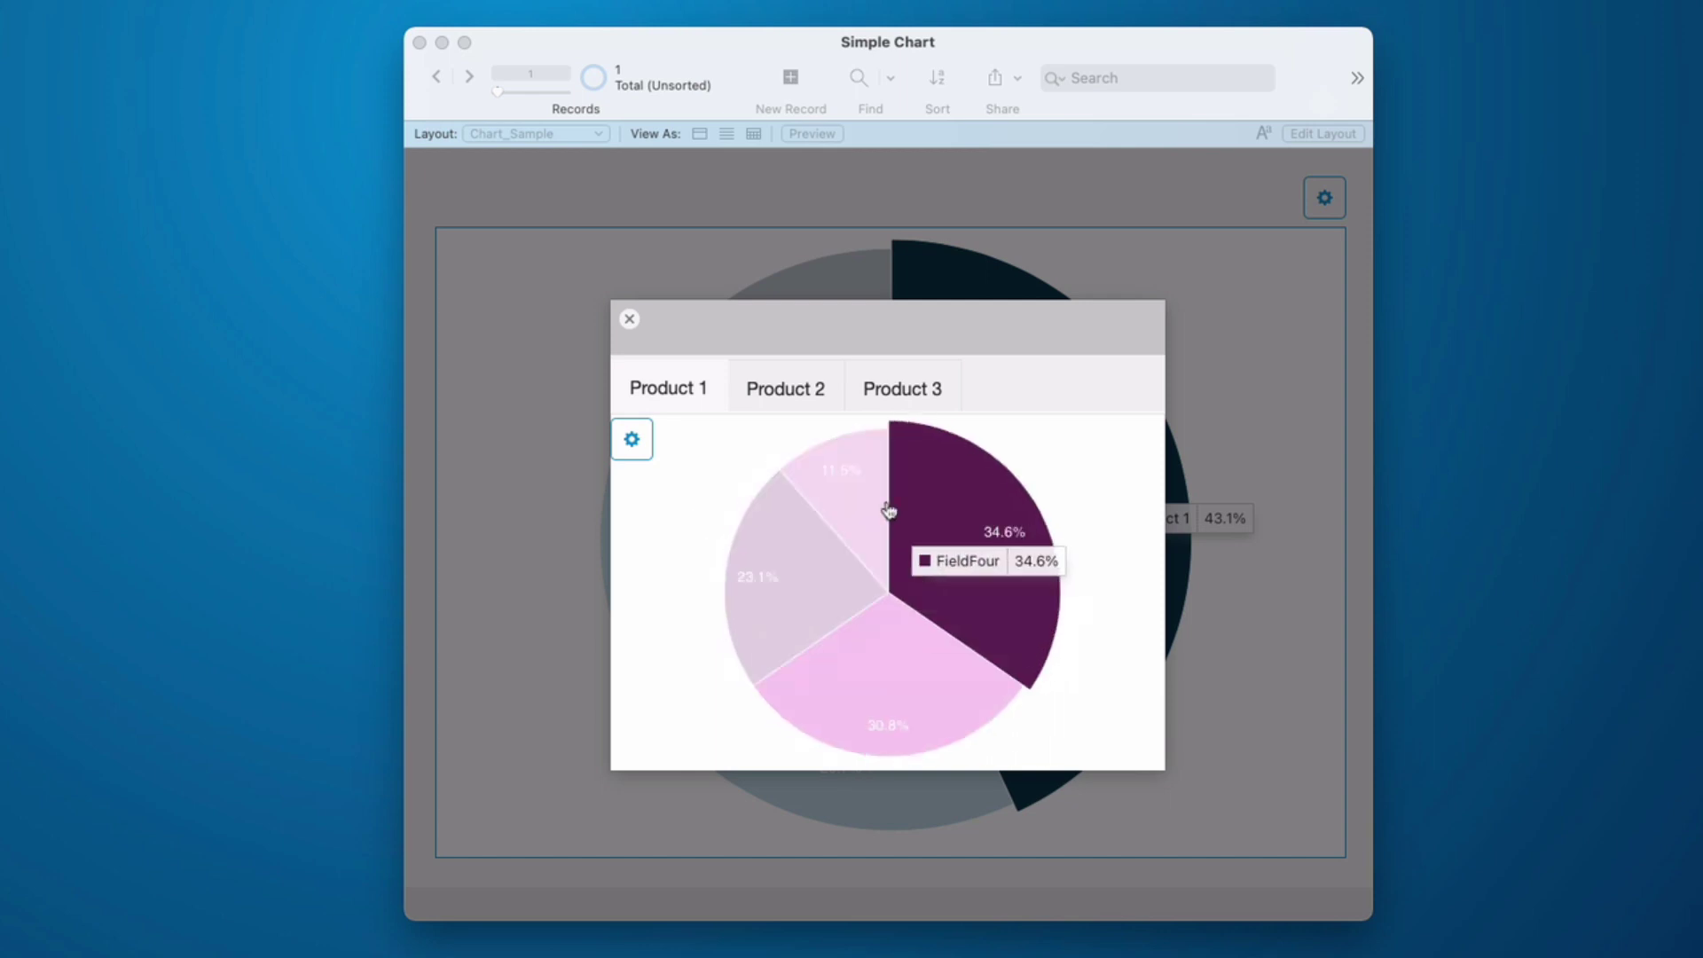
mouse_move(816, 583)
mouse_move(967, 597)
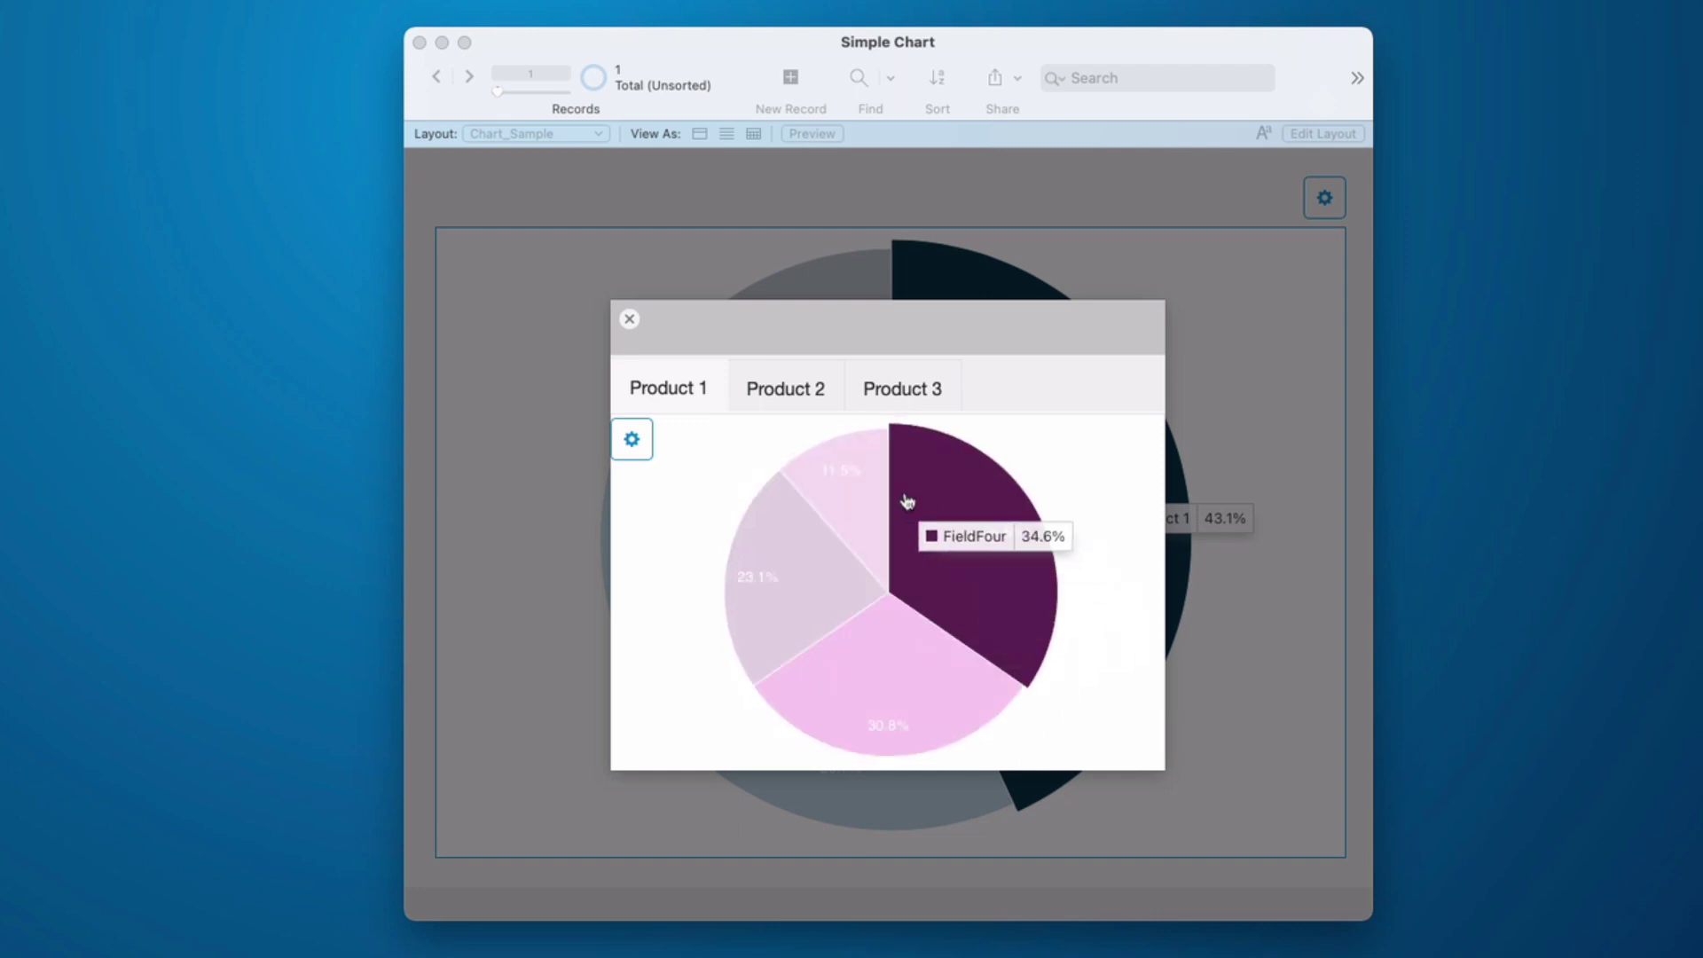
mouse_move(991, 555)
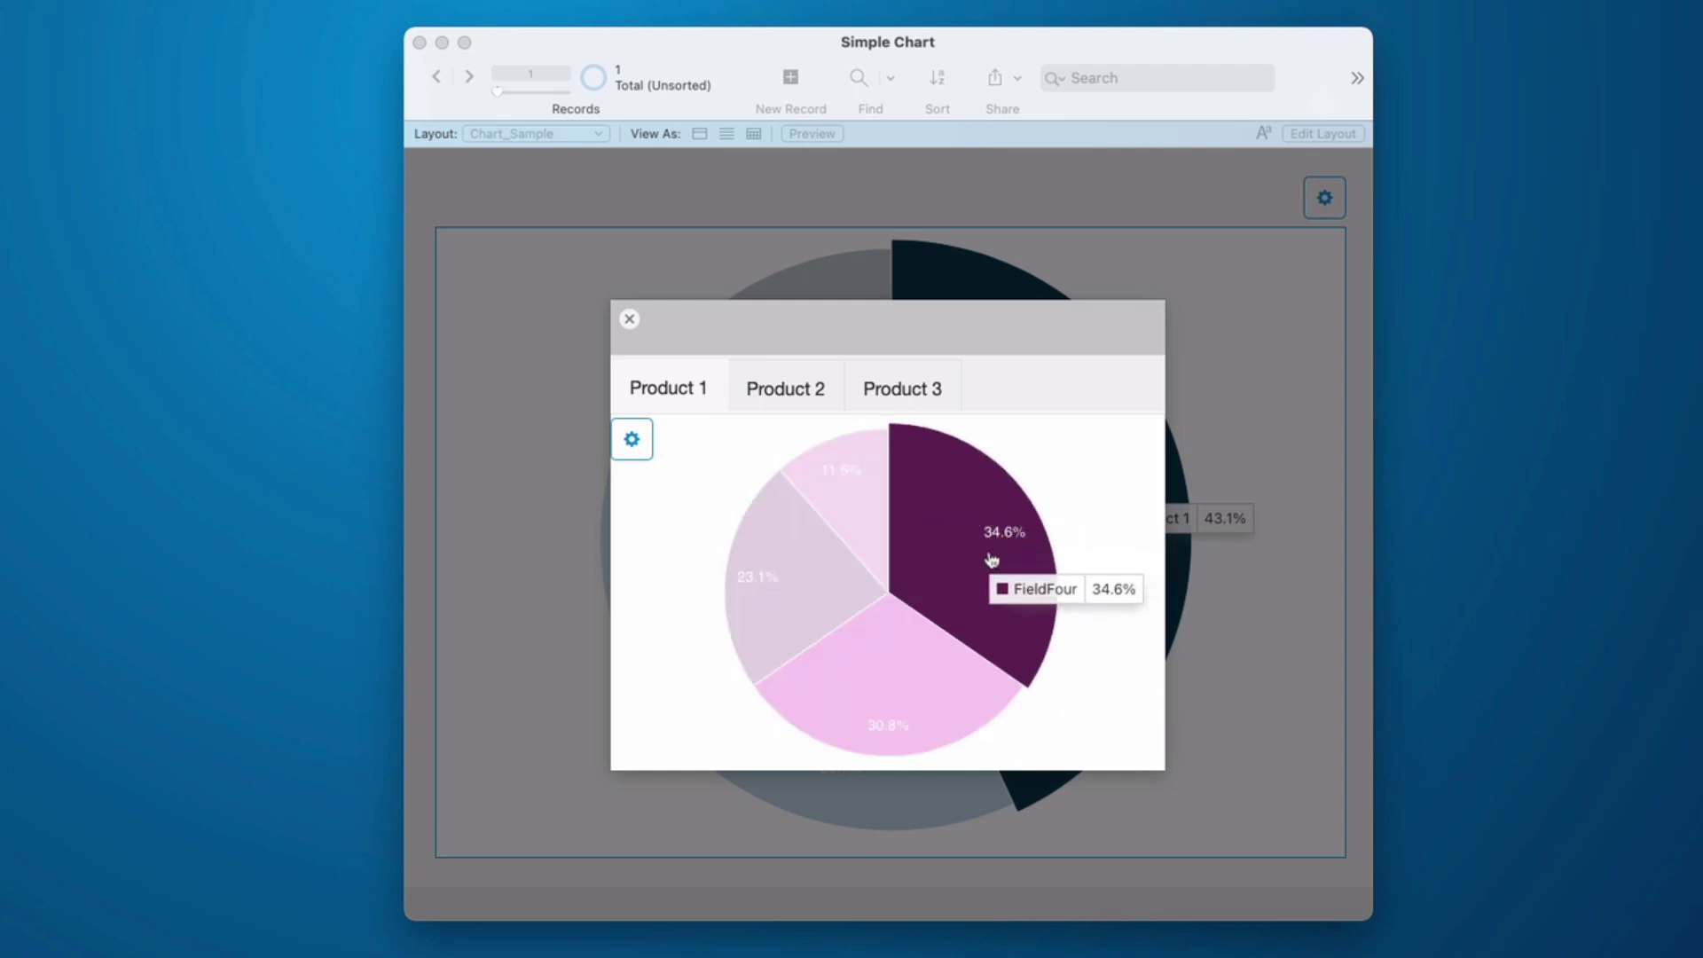